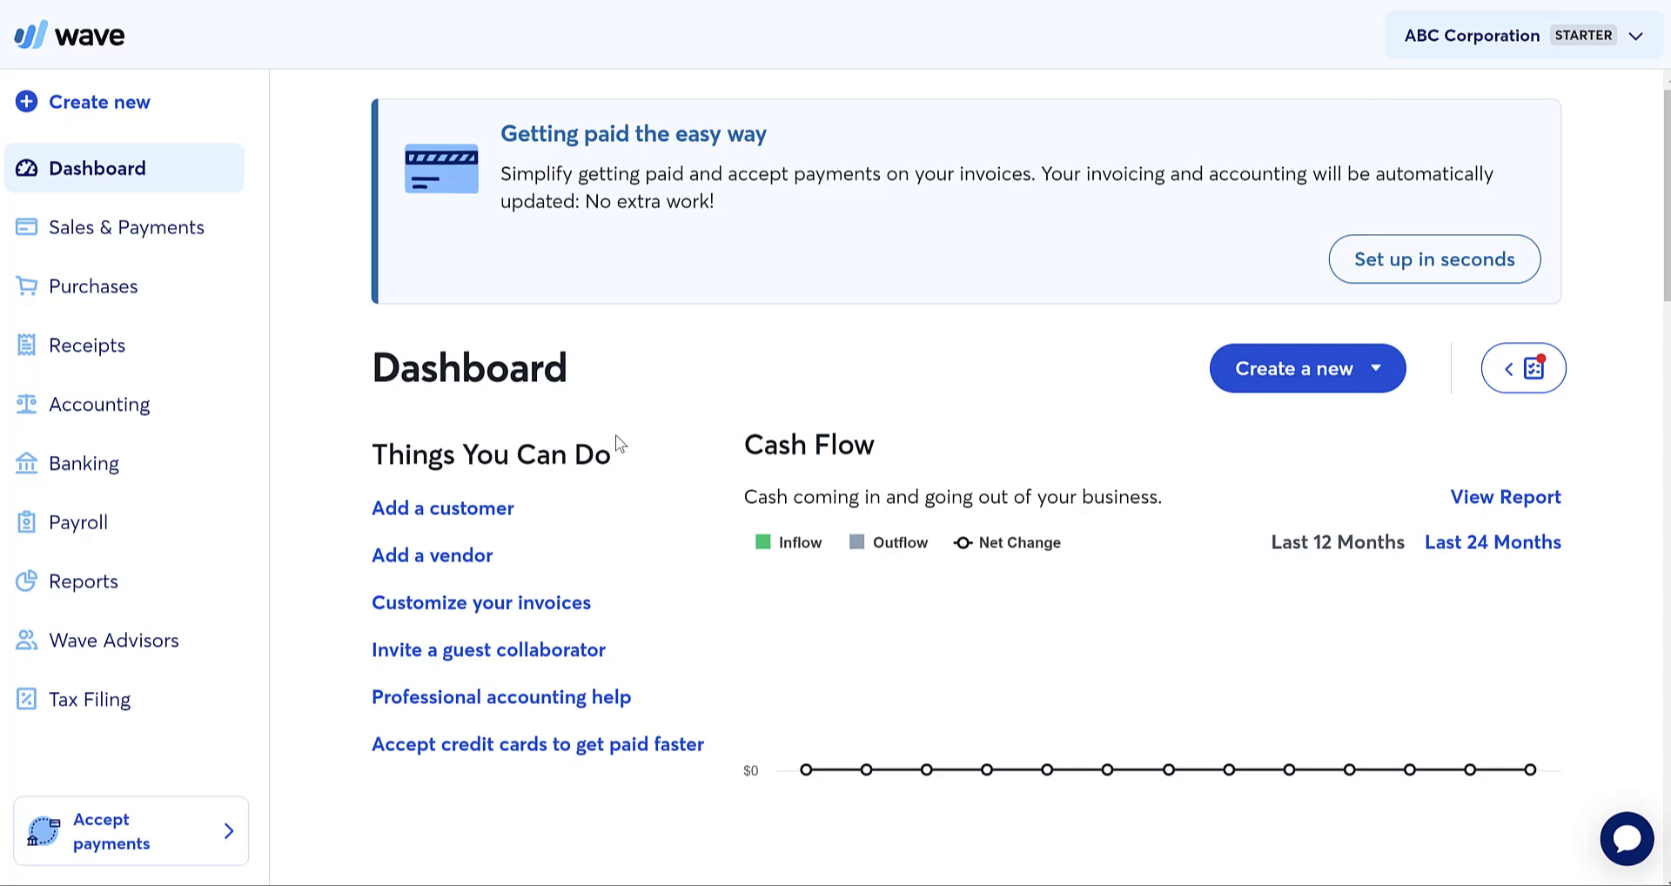
# Open the Main Street Manufacturing customer record and review its overview
pyautogui.click(223, 229)
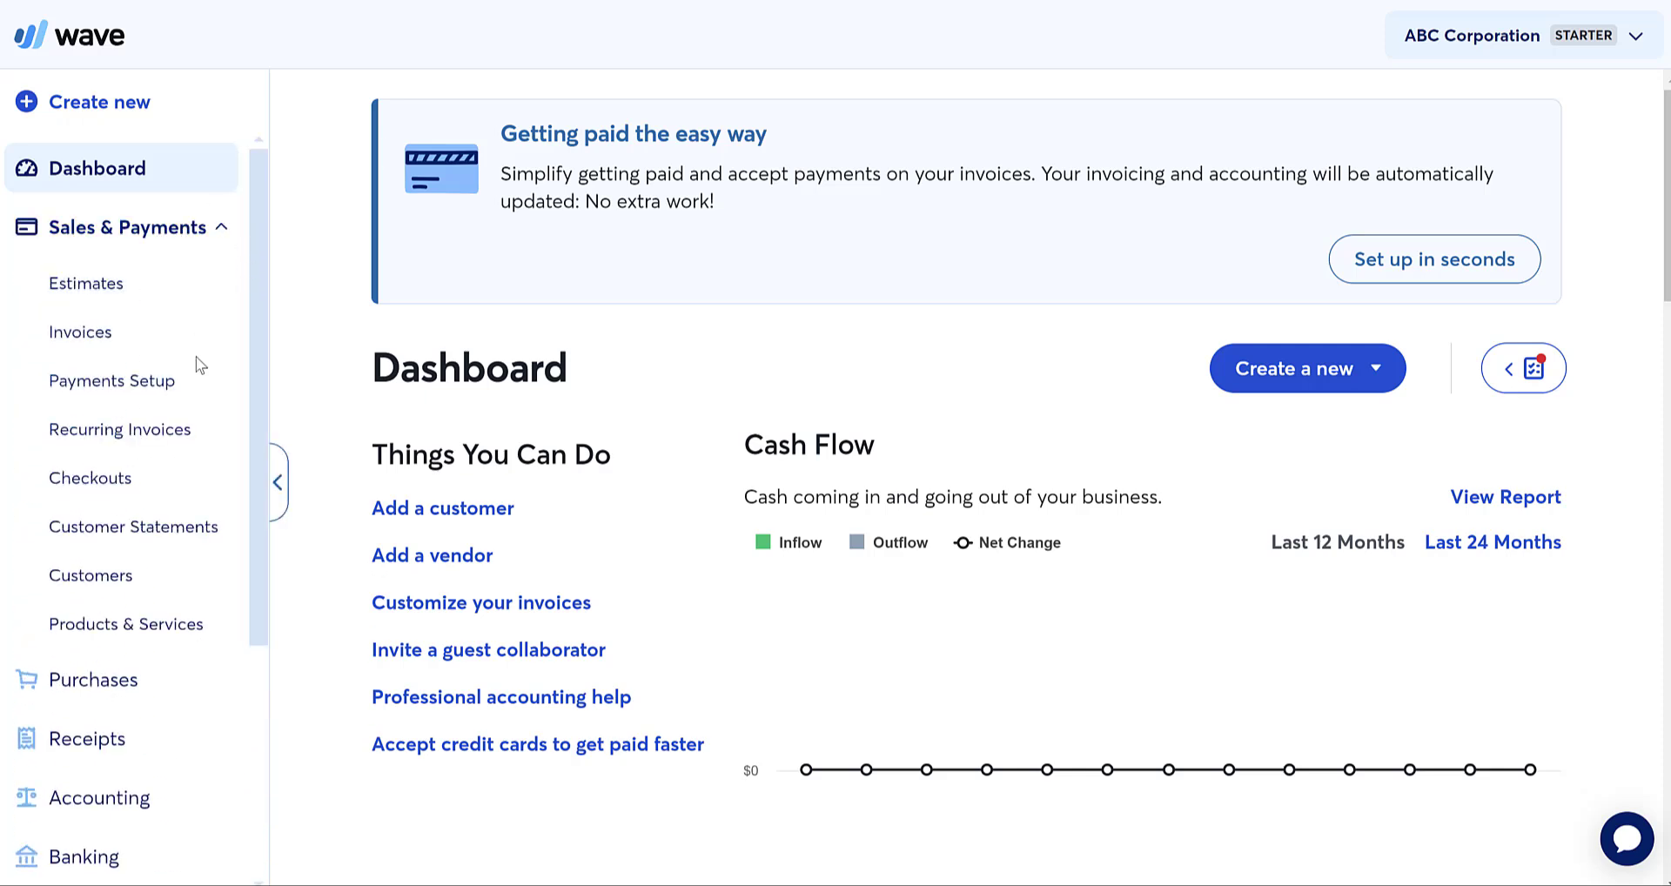
pyautogui.click(114, 580)
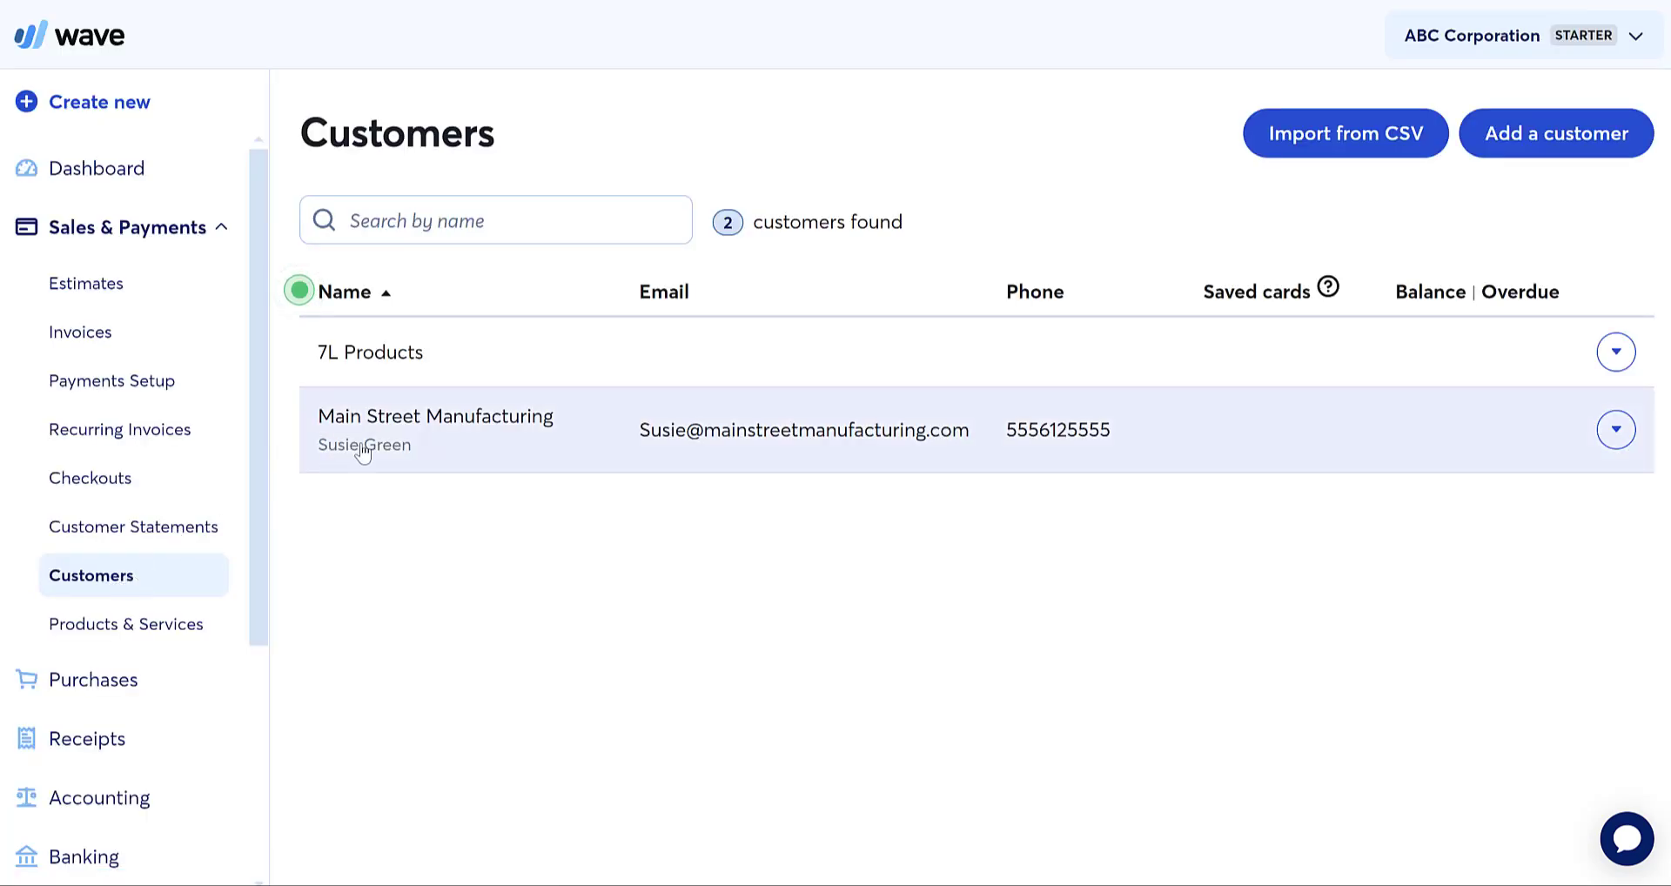
pyautogui.click(463, 428)
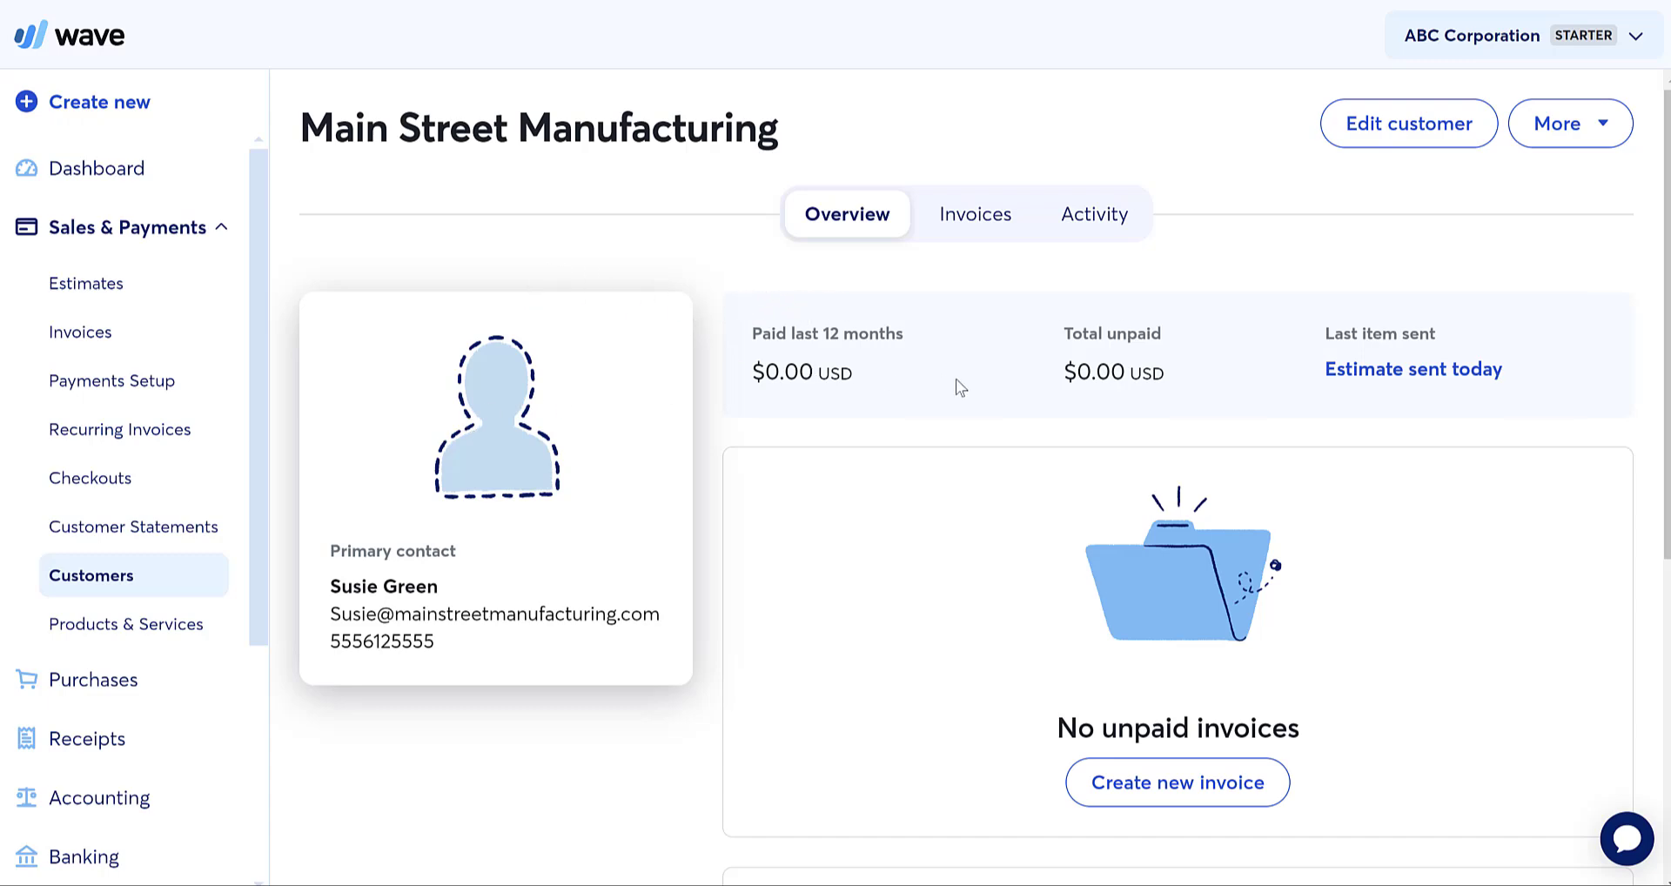
pyautogui.scroll(-5, 948, 374)
pyautogui.scroll(5, 1181, 491)
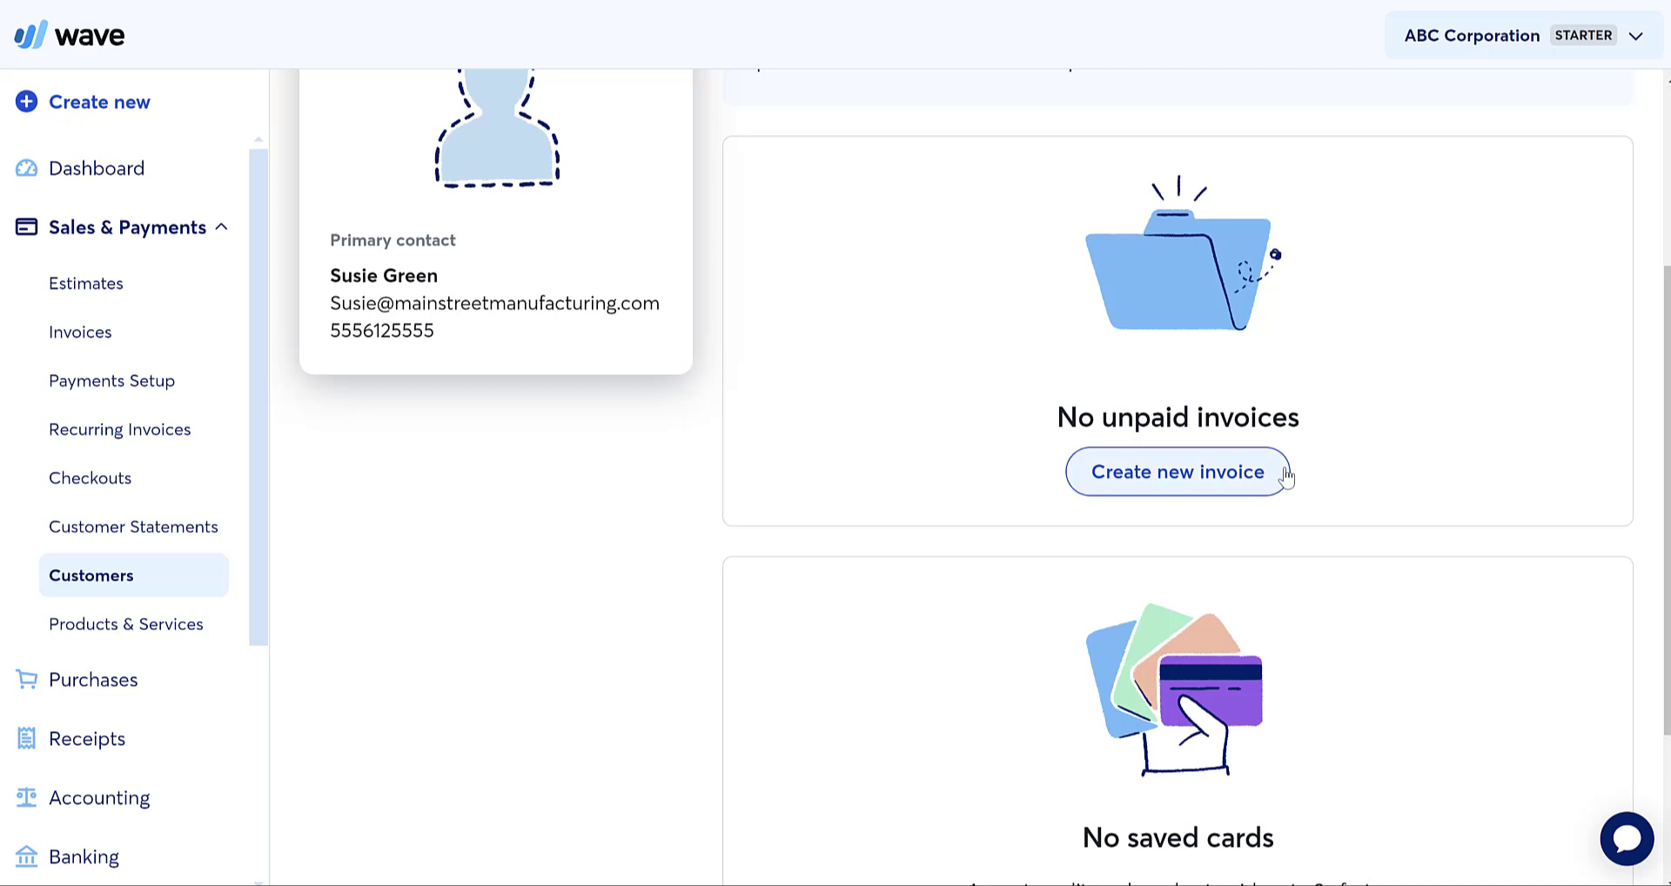
# Expand the sent estimate in Main Street Manufacturing's activity and open the full estimate
pyautogui.click(1104, 219)
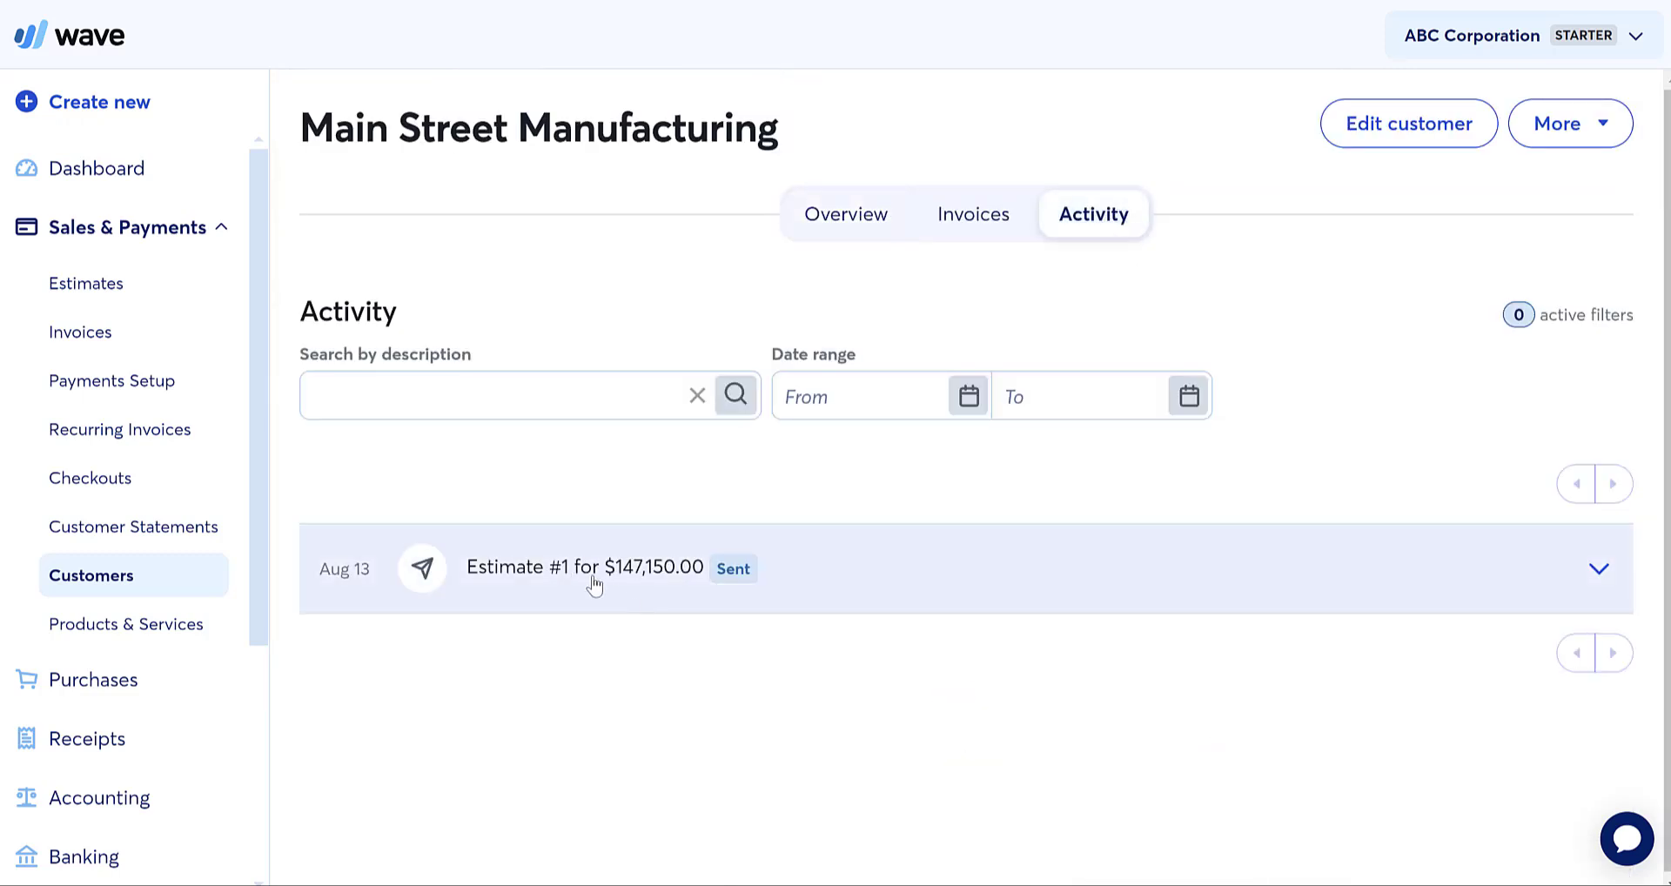
pyautogui.click(958, 600)
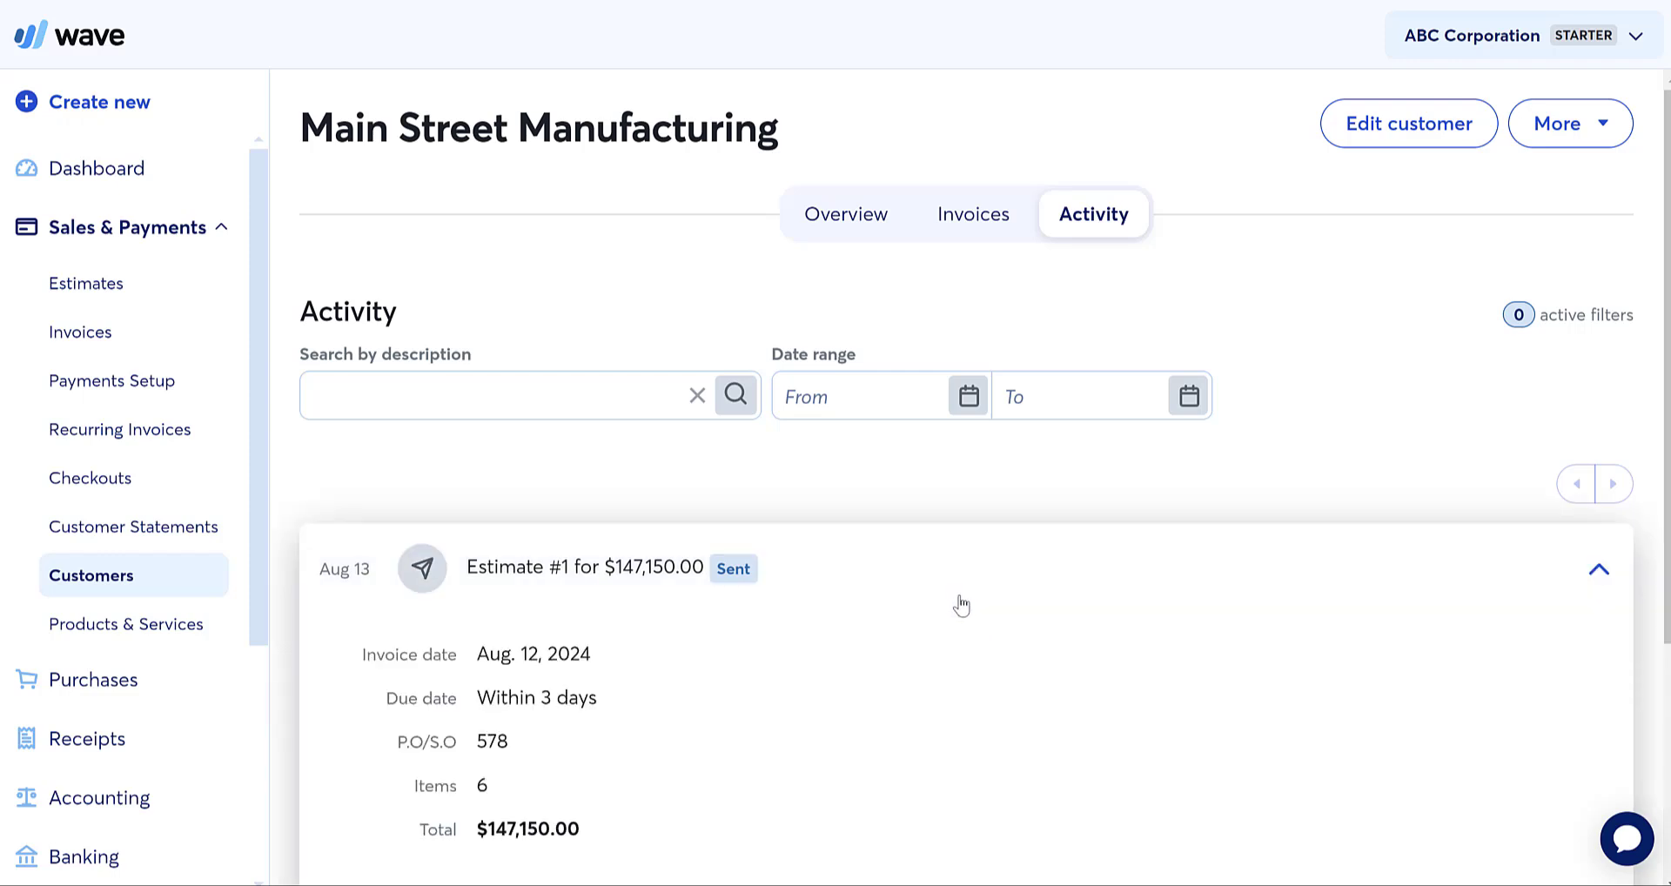
pyautogui.scroll(-4, 958, 605)
pyautogui.click(1558, 567)
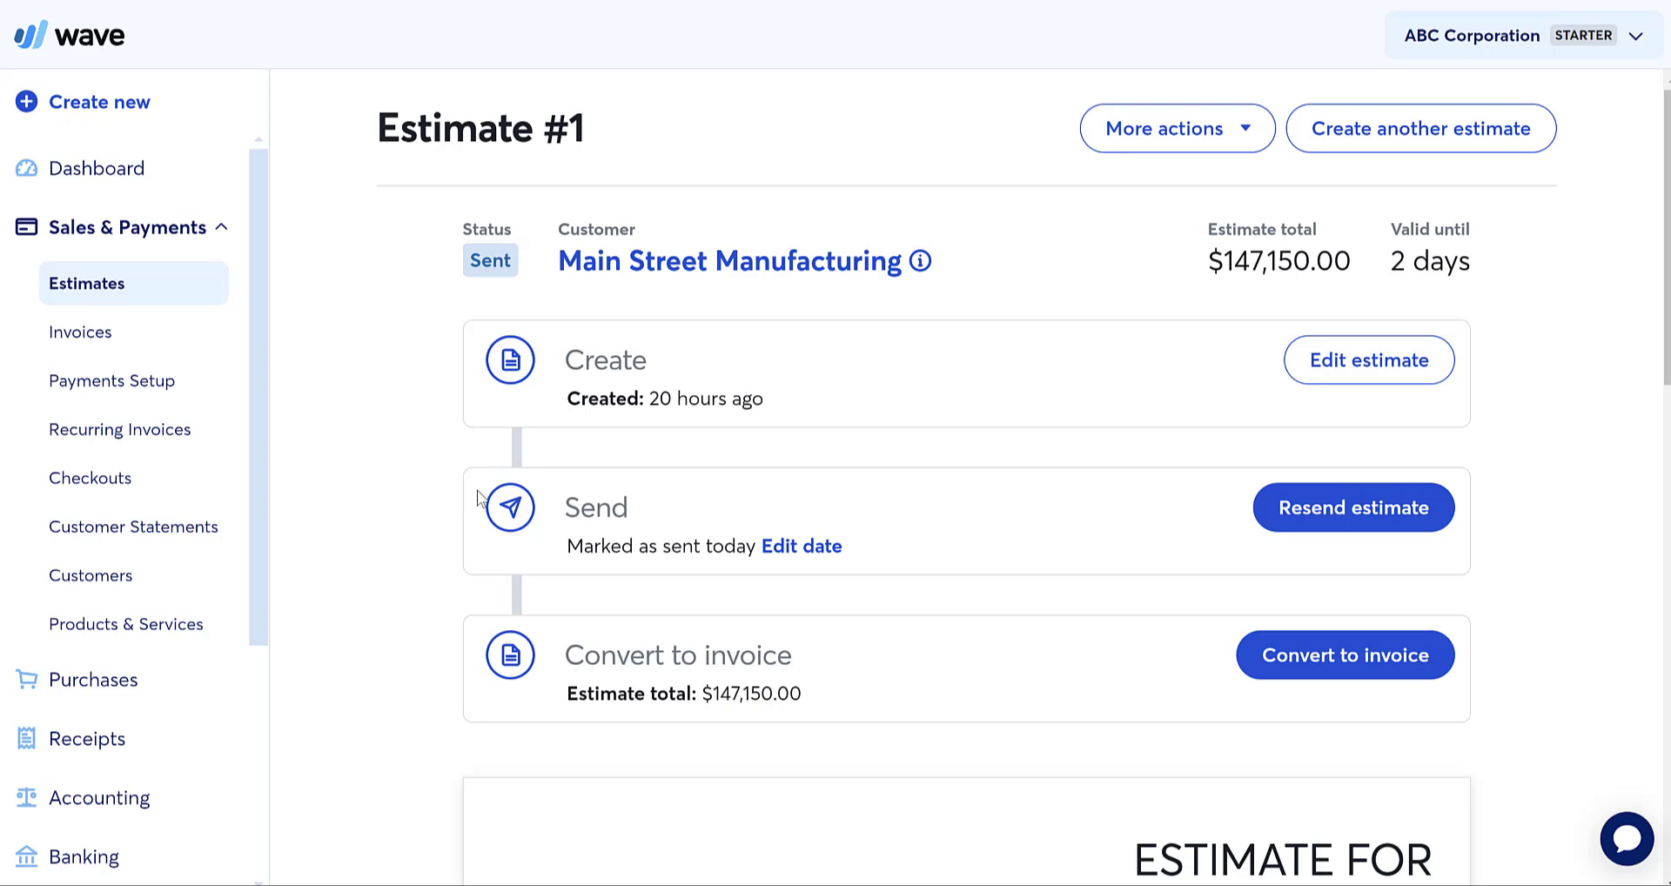
# Open the 7L Products customer record and review its activity, invoices and overview
pyautogui.click(80, 579)
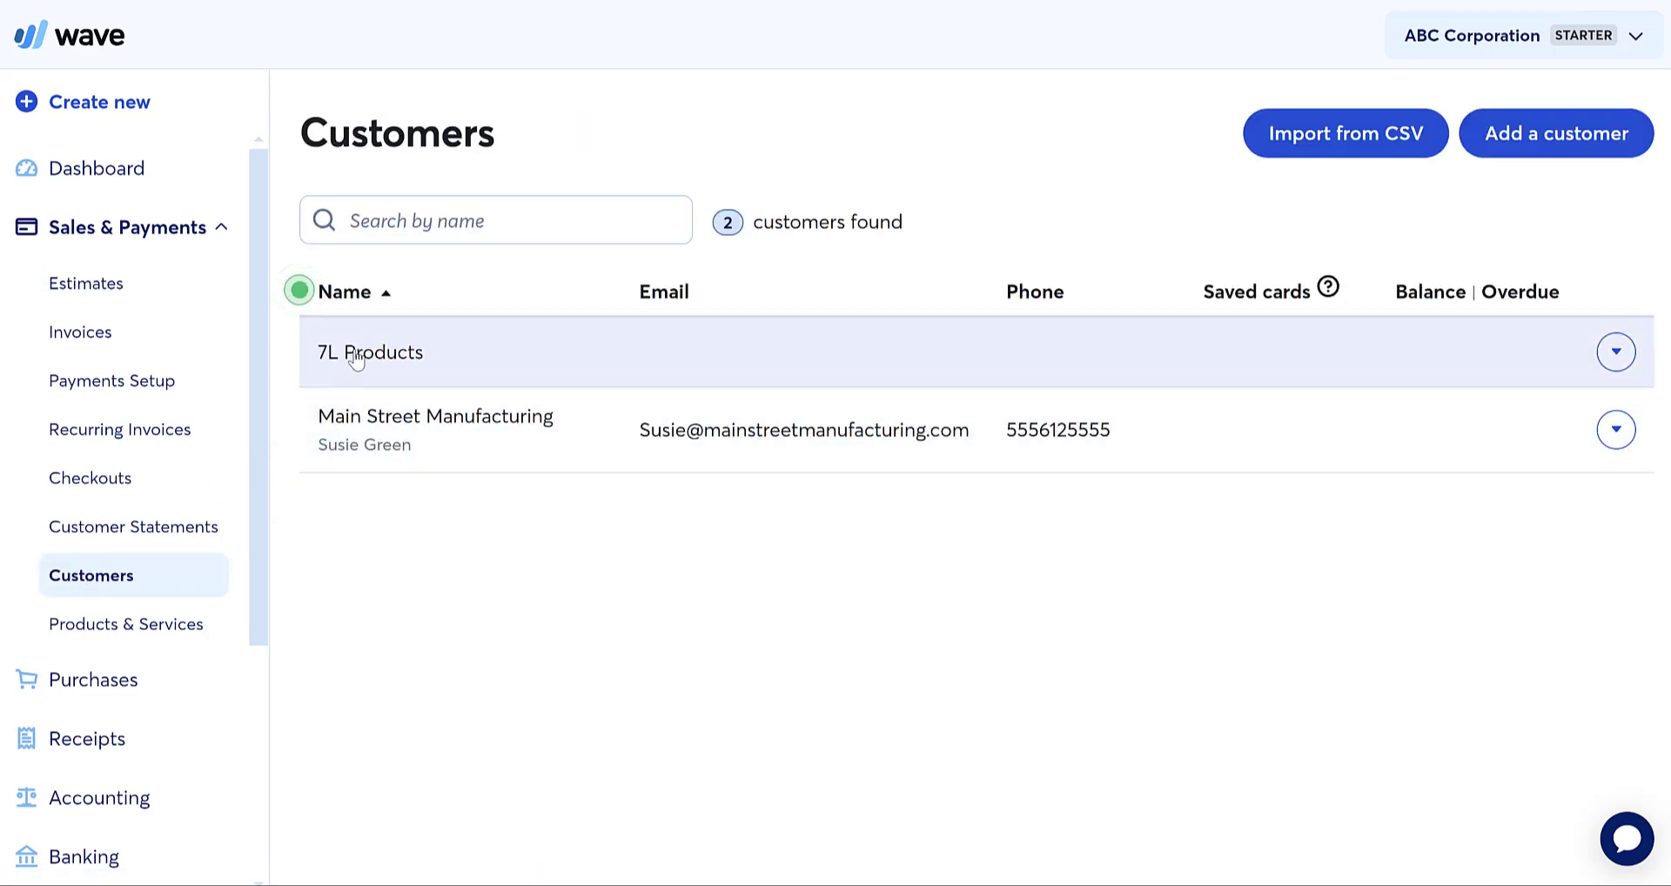
pyautogui.click(352, 354)
pyautogui.click(1123, 219)
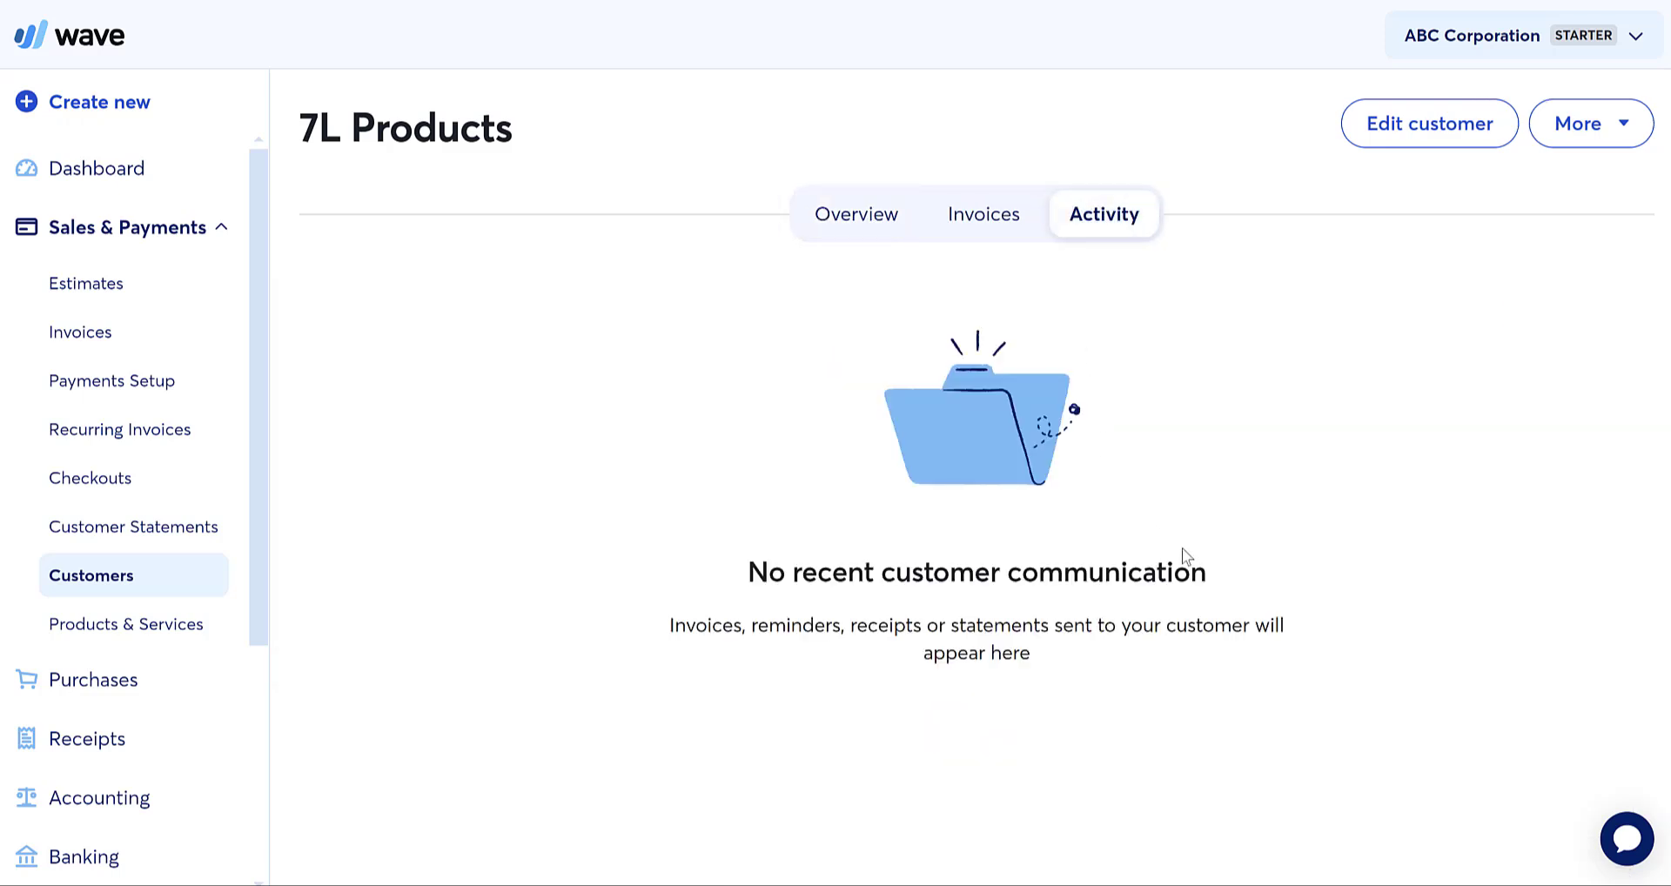
pyautogui.click(981, 232)
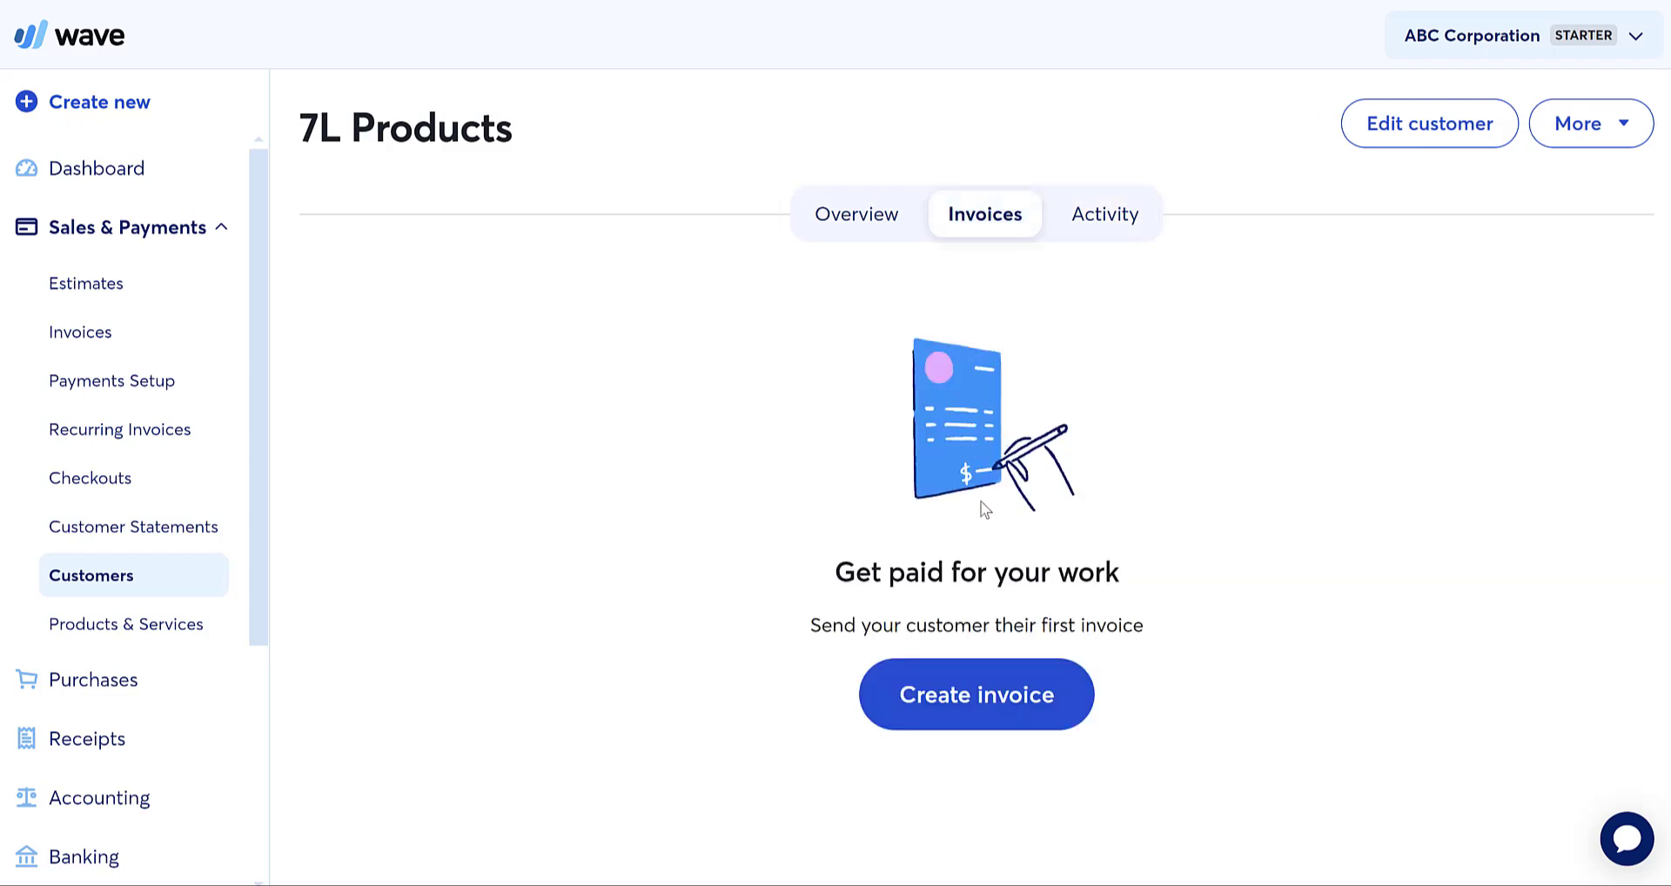
pyautogui.click(859, 228)
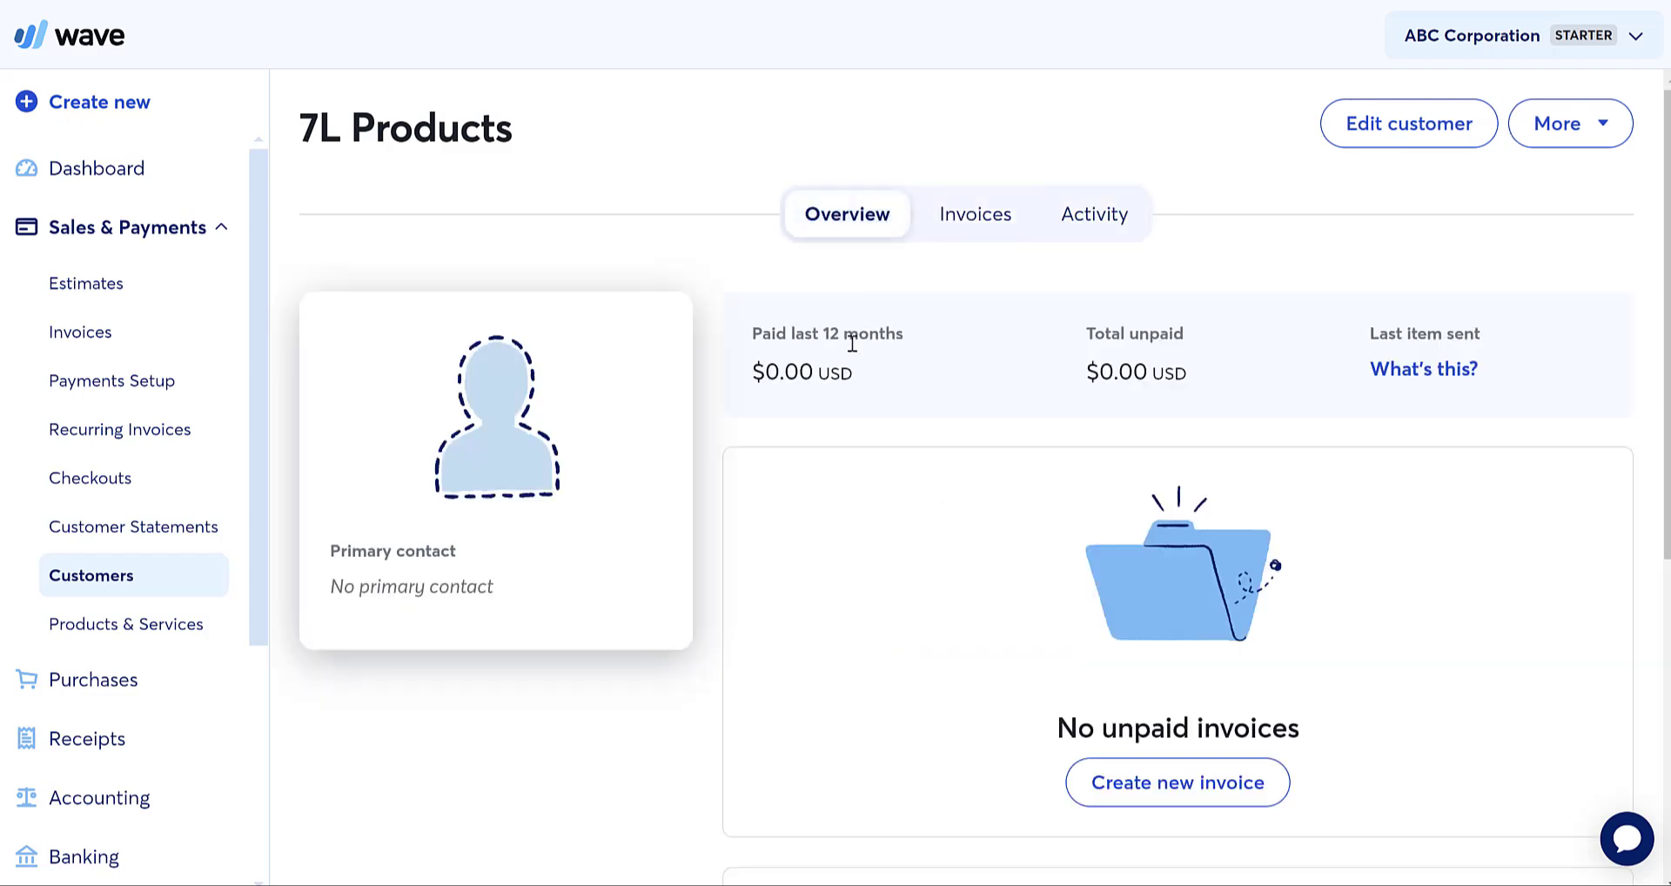
pyautogui.scroll(-6, 922, 339)
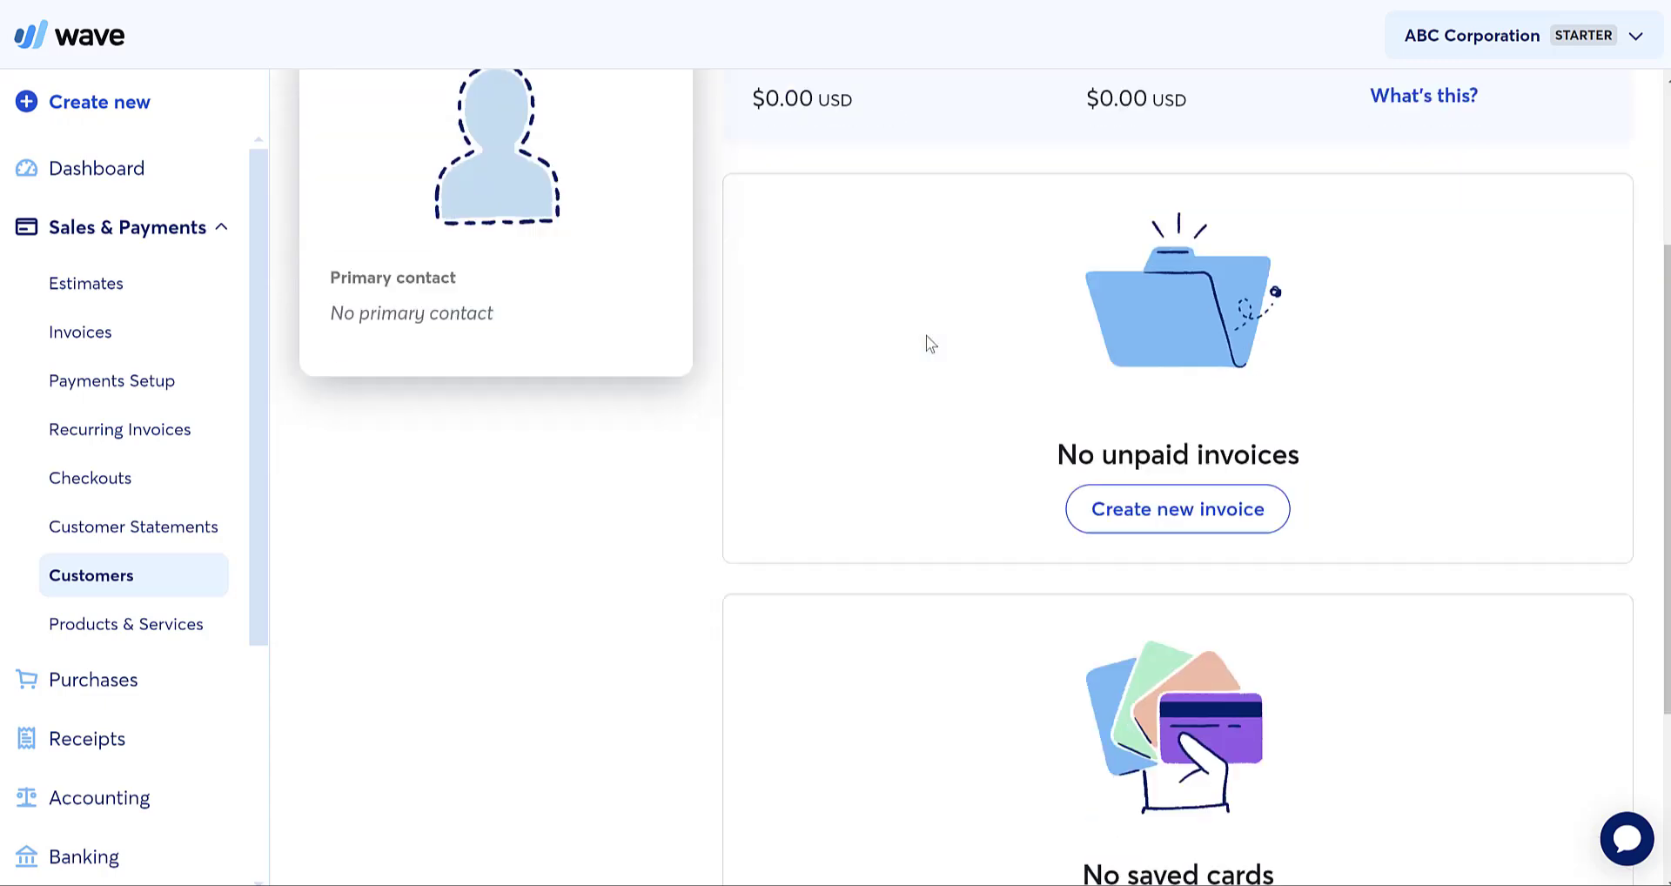
pyautogui.scroll(6, 905, 330)
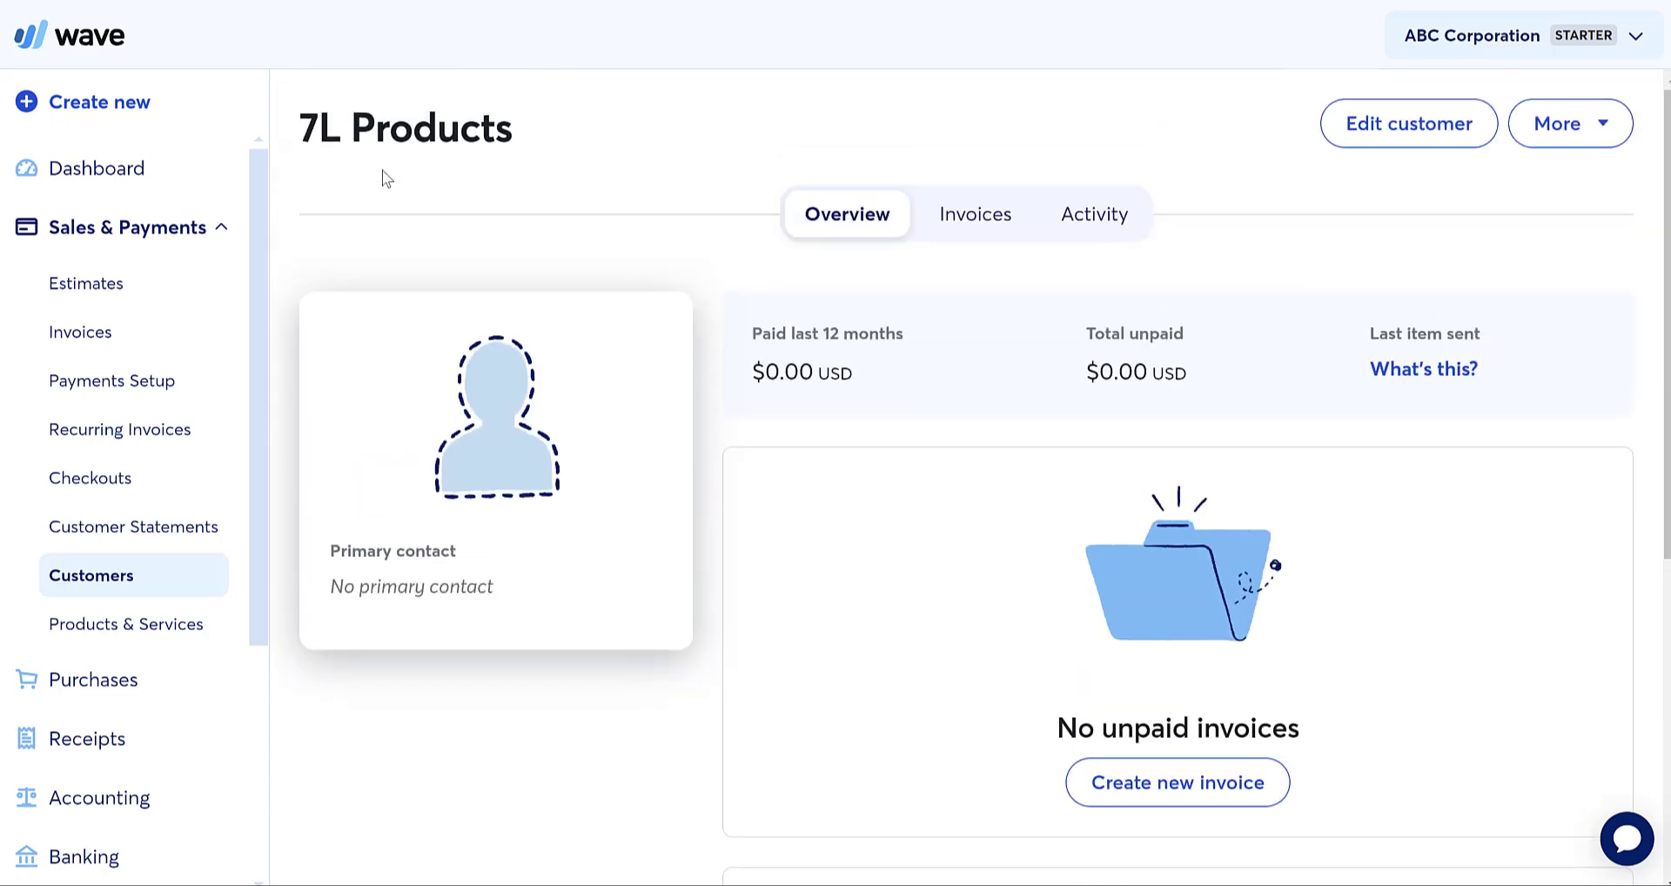
# Open the saved estimate for 7L Products and mark it as sent
pyautogui.click(73, 286)
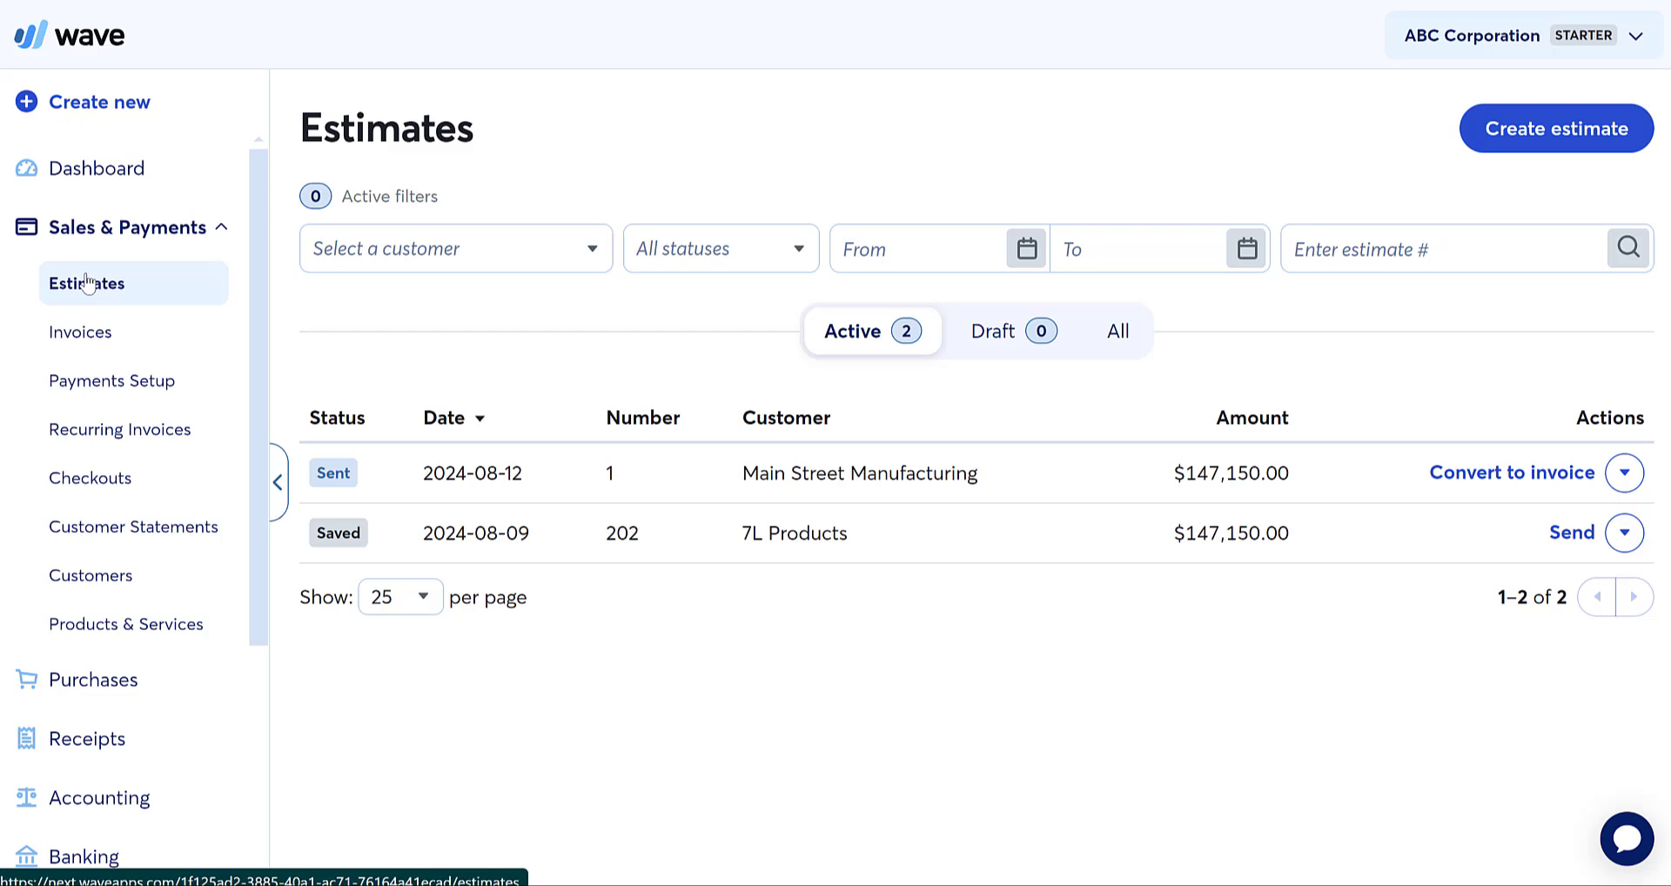
pyautogui.click(750, 553)
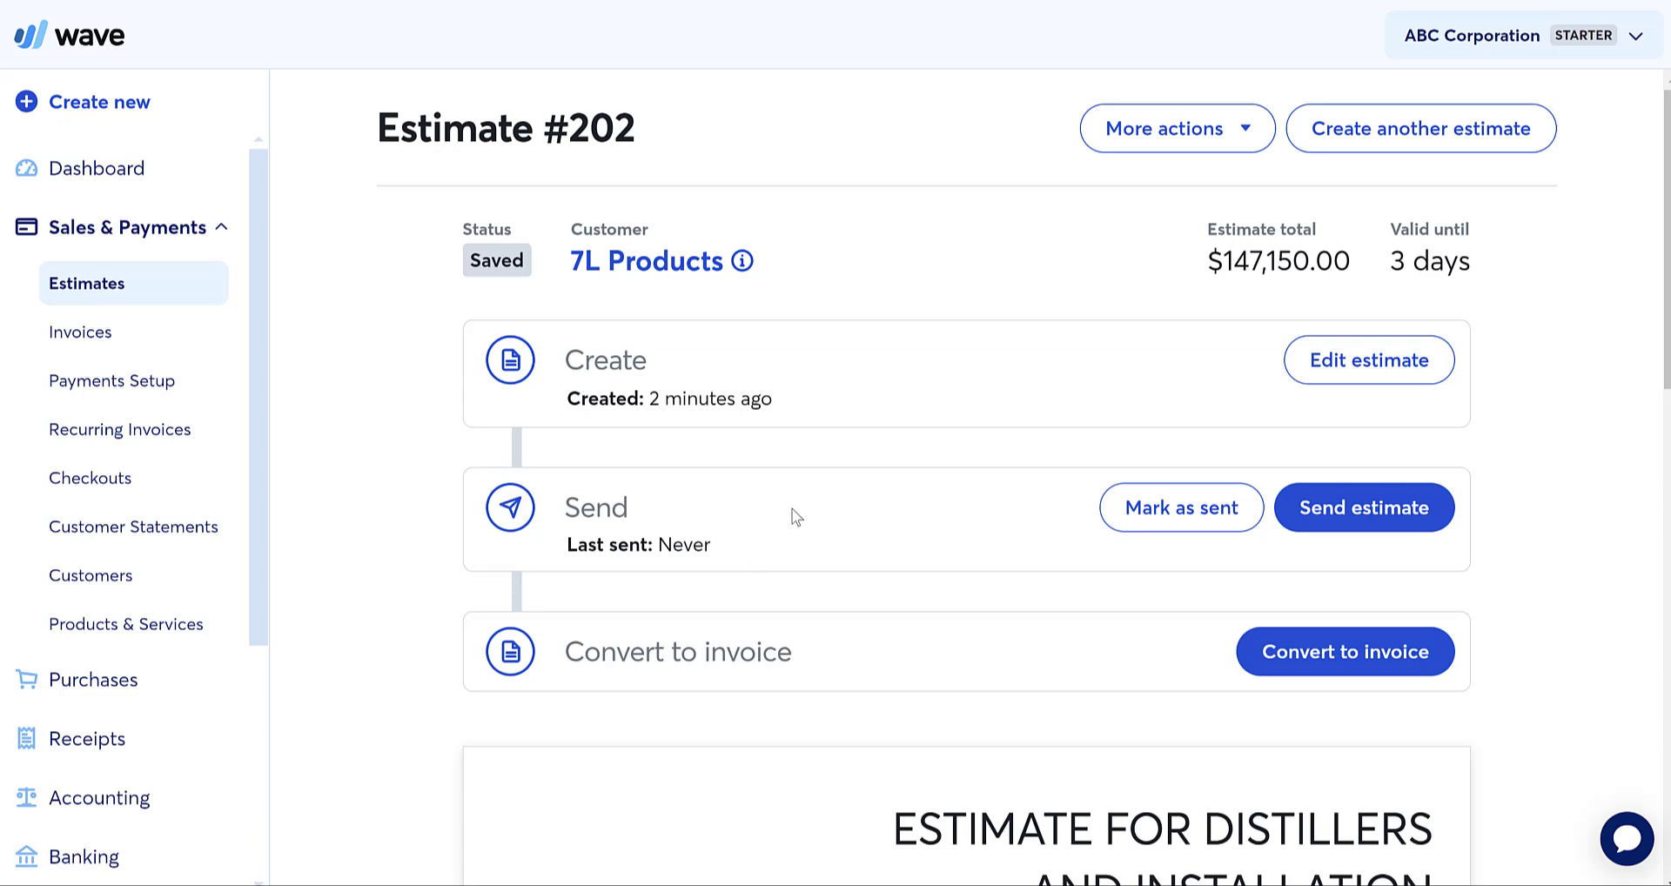
pyautogui.click(1200, 515)
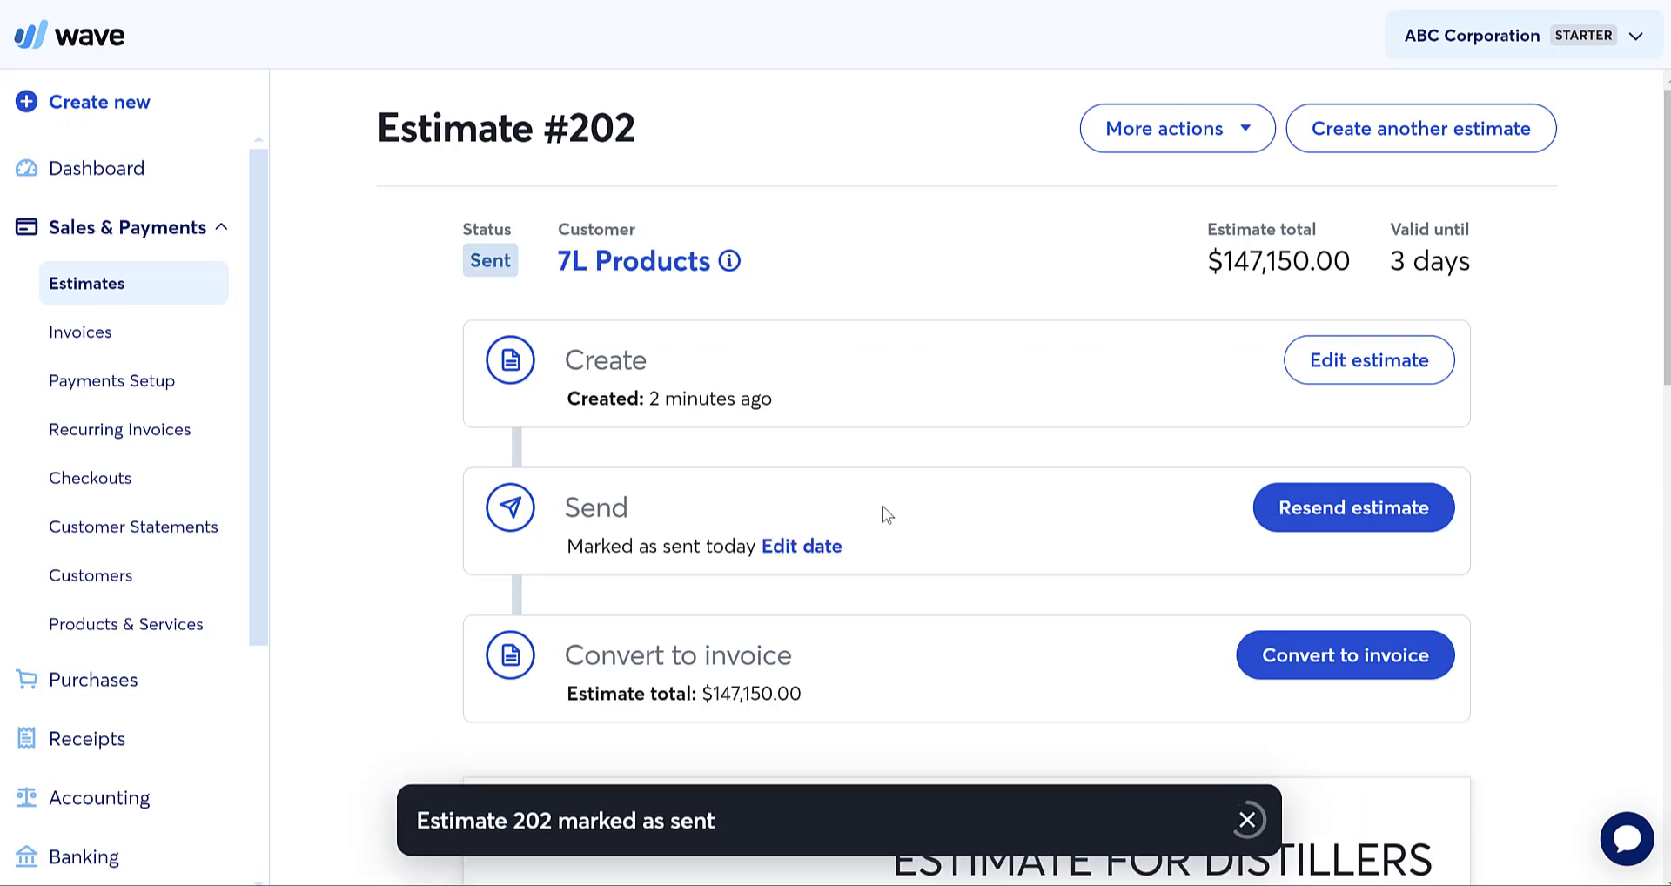
# Check the sent estimate's details in the 7L Products customer activity and open the full estimate from there
pyautogui.click(109, 579)
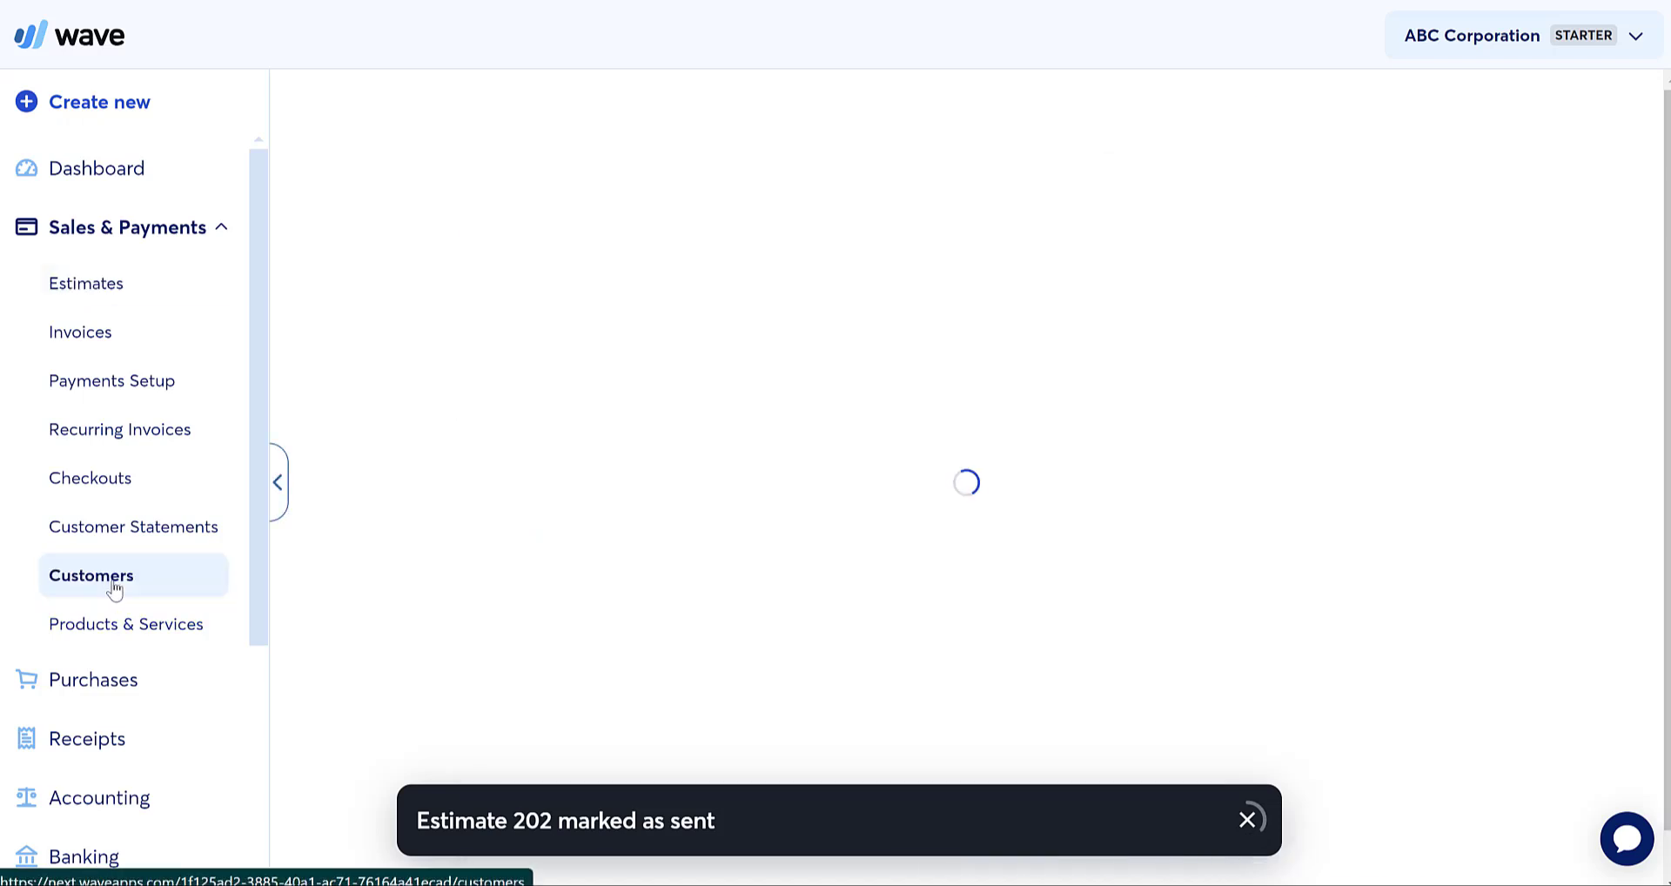
pyautogui.click(360, 364)
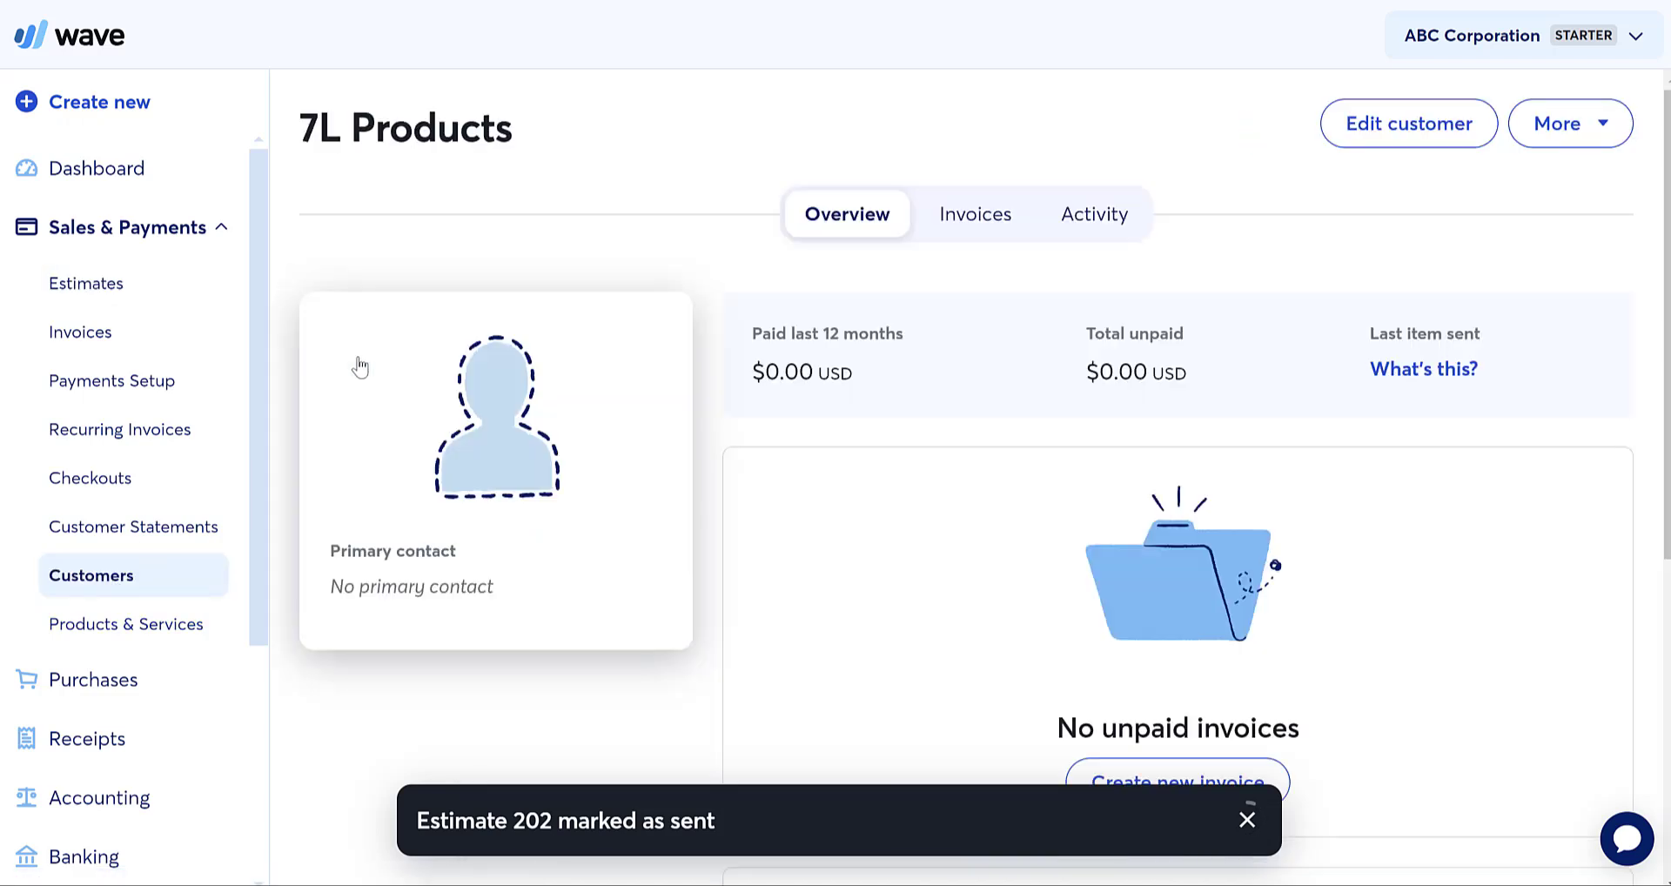
pyautogui.click(1132, 228)
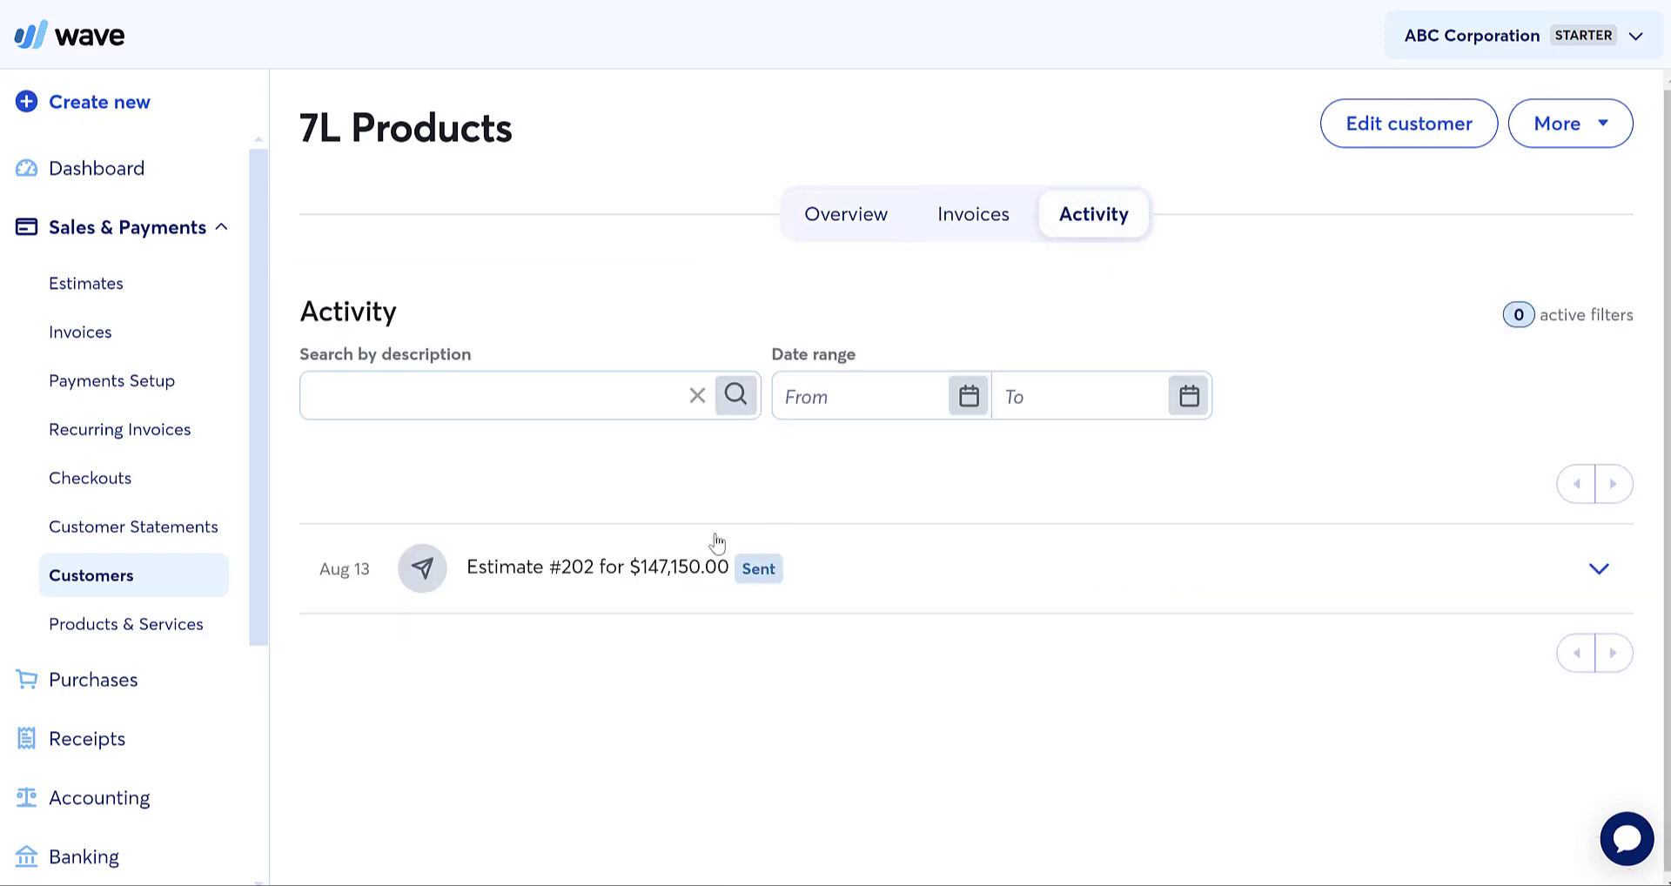
pyautogui.click(585, 587)
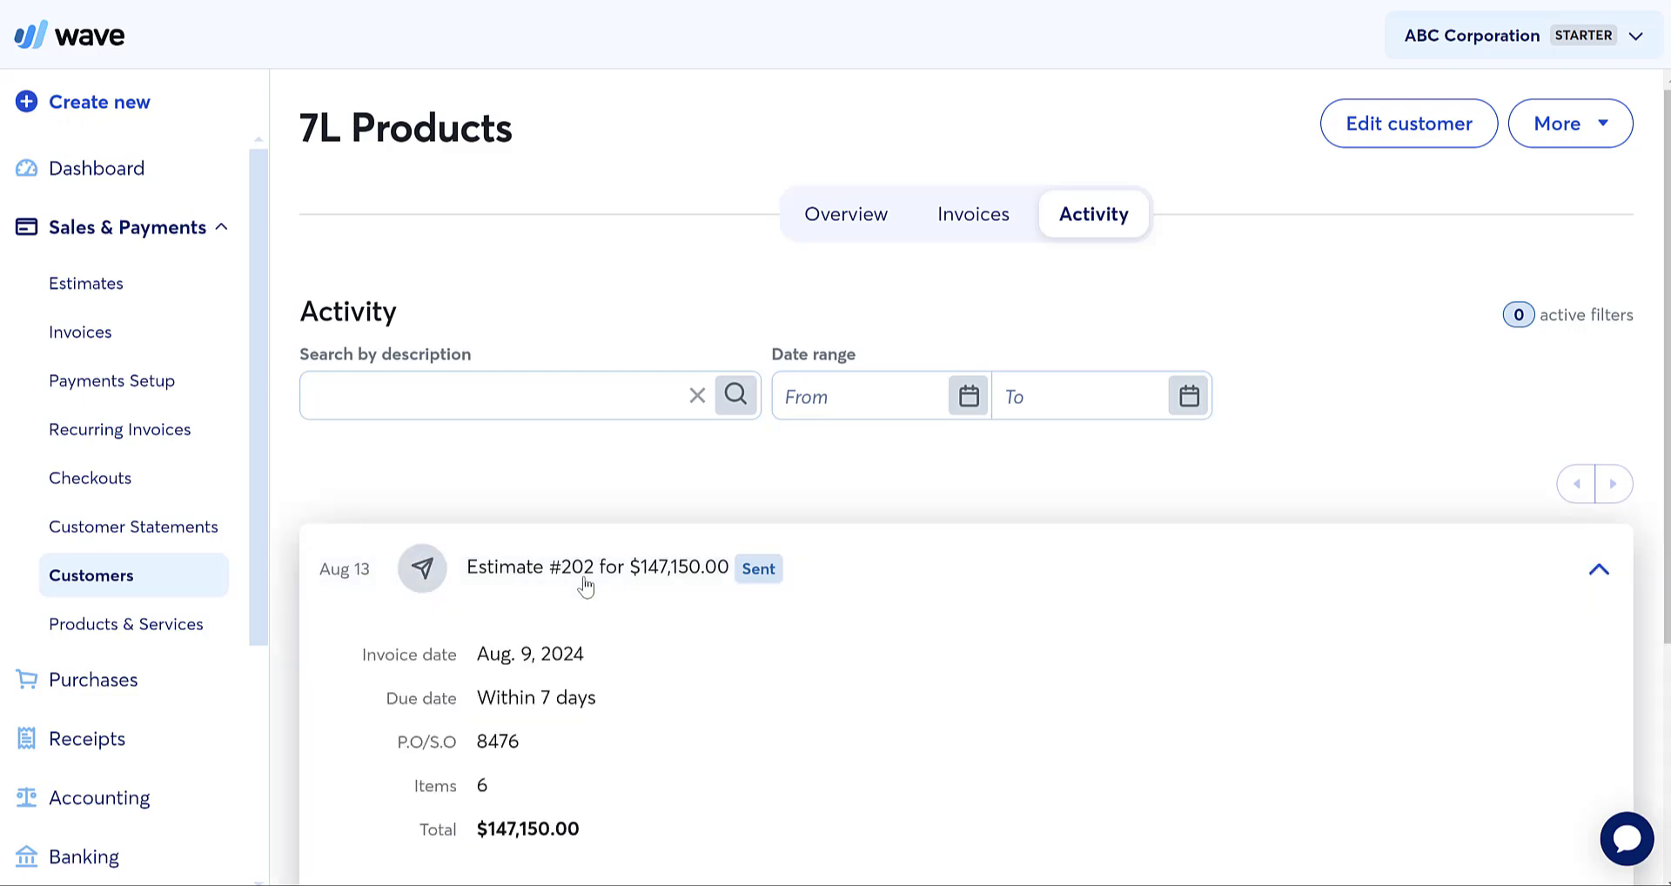
pyautogui.scroll(-4, 810, 577)
pyautogui.click(1473, 566)
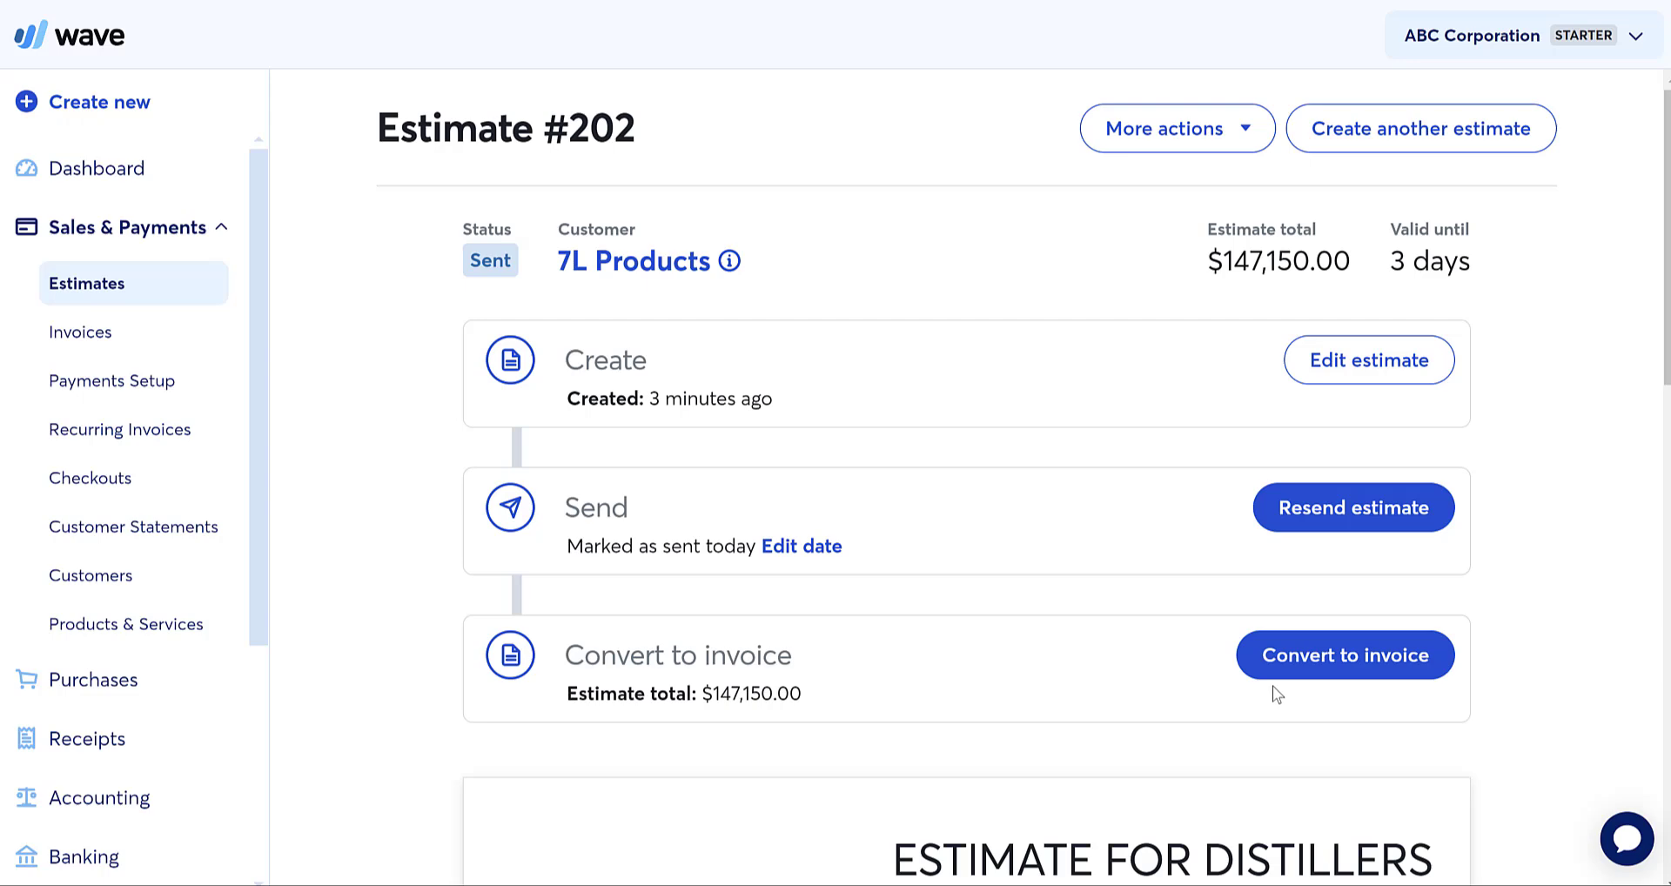
# Edit the 7L Products estimate, setting the quantity of both Distiller and Installation of Distiller to 4
pyautogui.click(1408, 357)
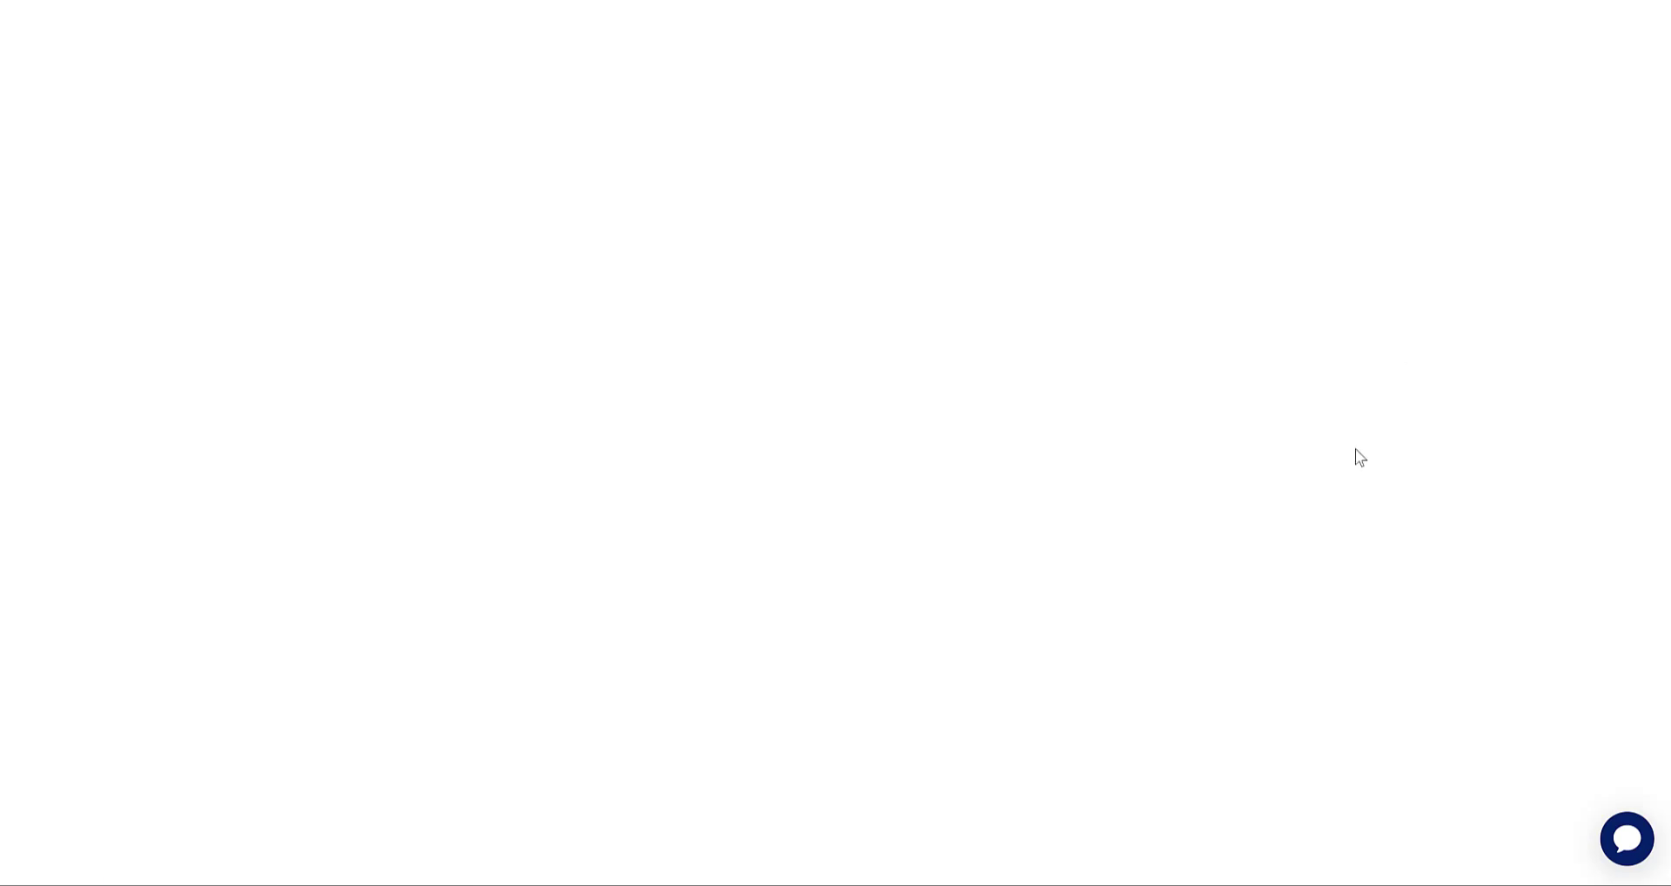
pyautogui.scroll(-2, 923, 545)
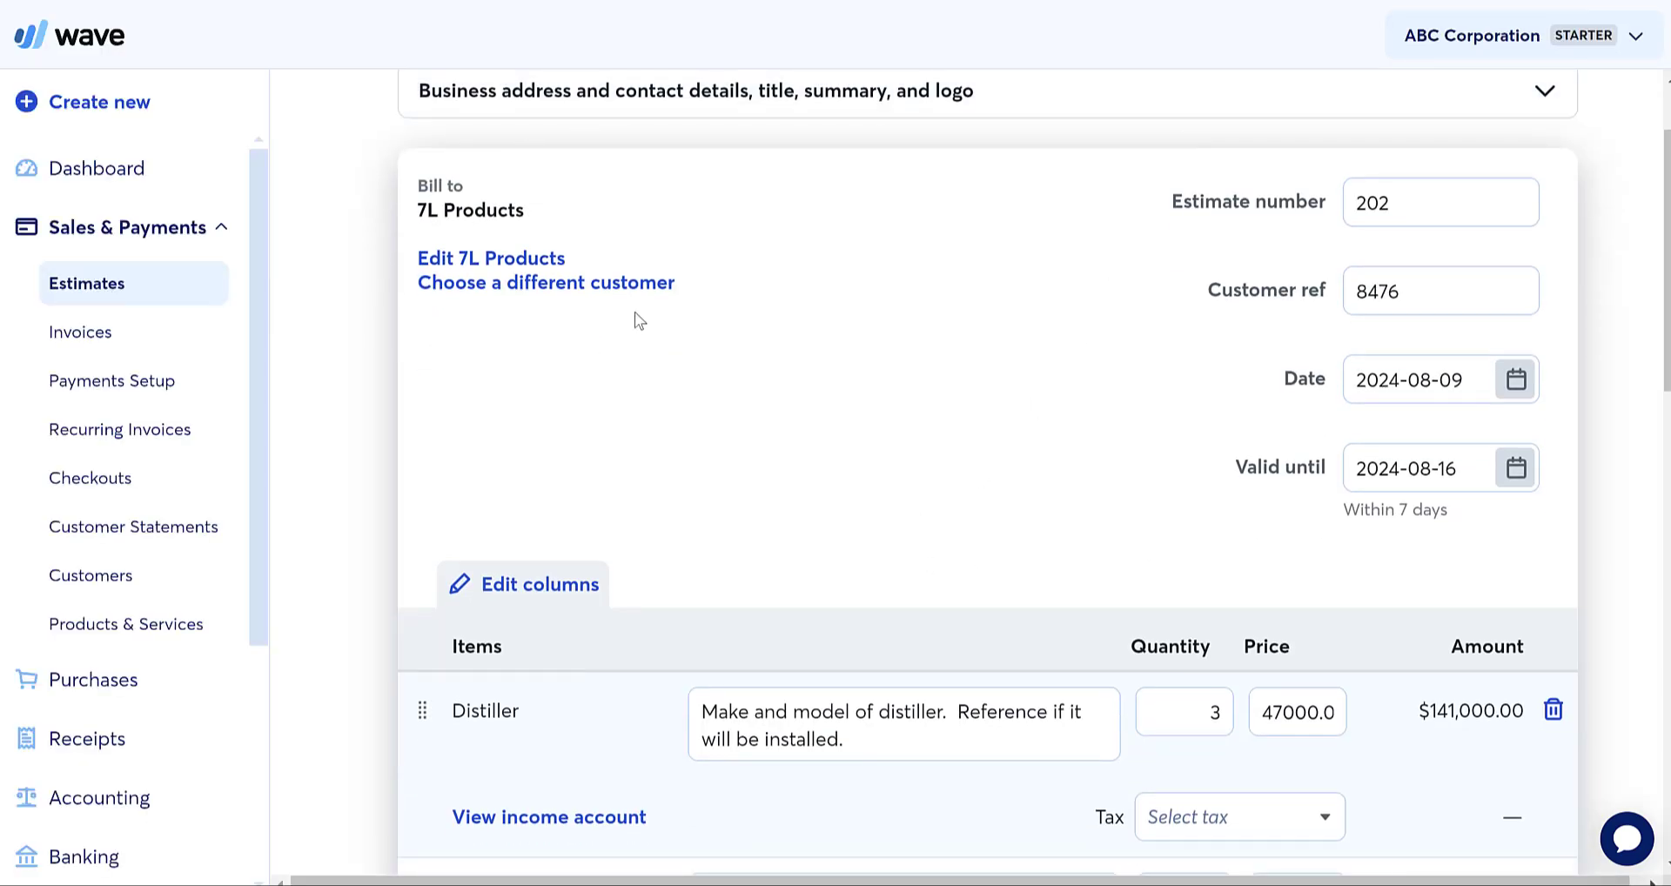
pyautogui.scroll(-4, 974, 517)
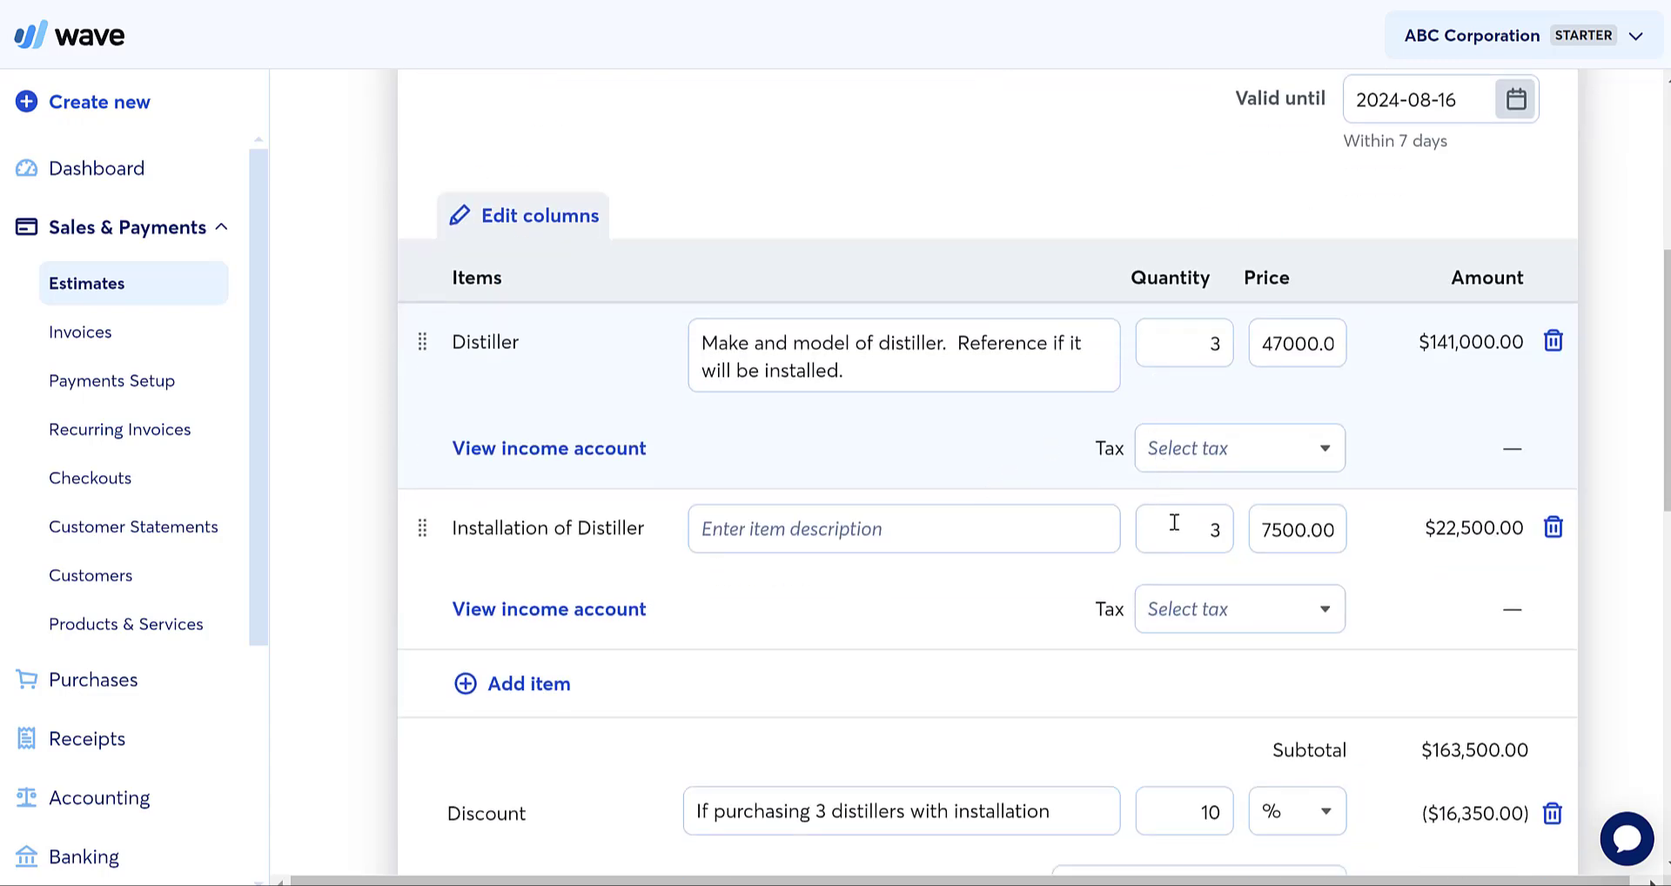
pyautogui.scroll(-2, 1172, 513)
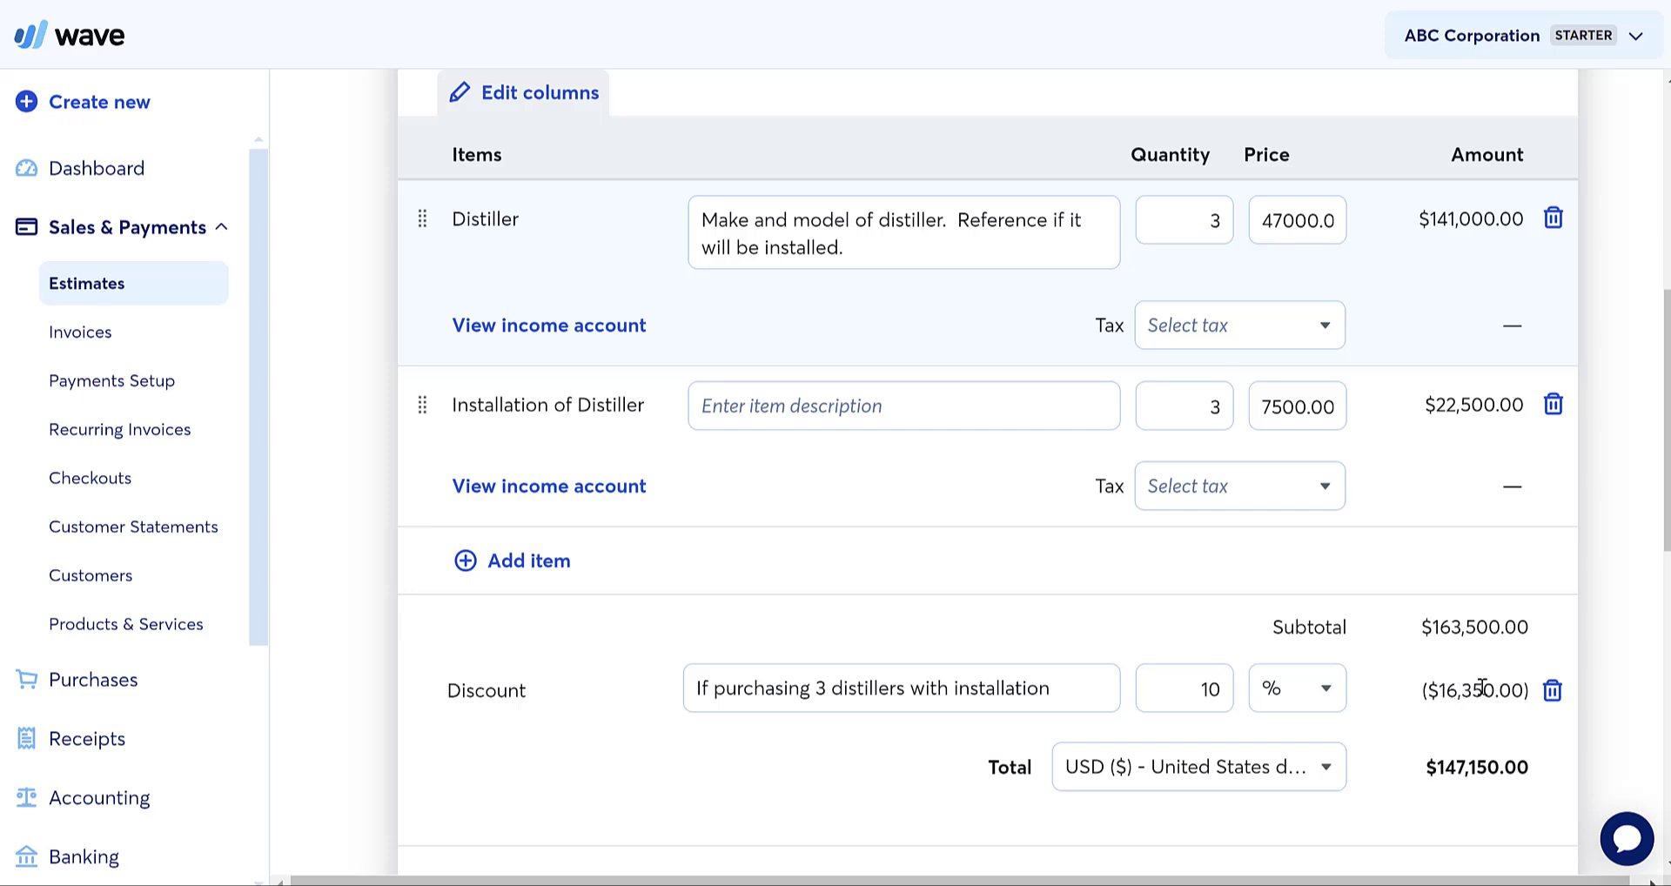
pyautogui.doubleClick(1213, 223)
pyautogui.write('4')
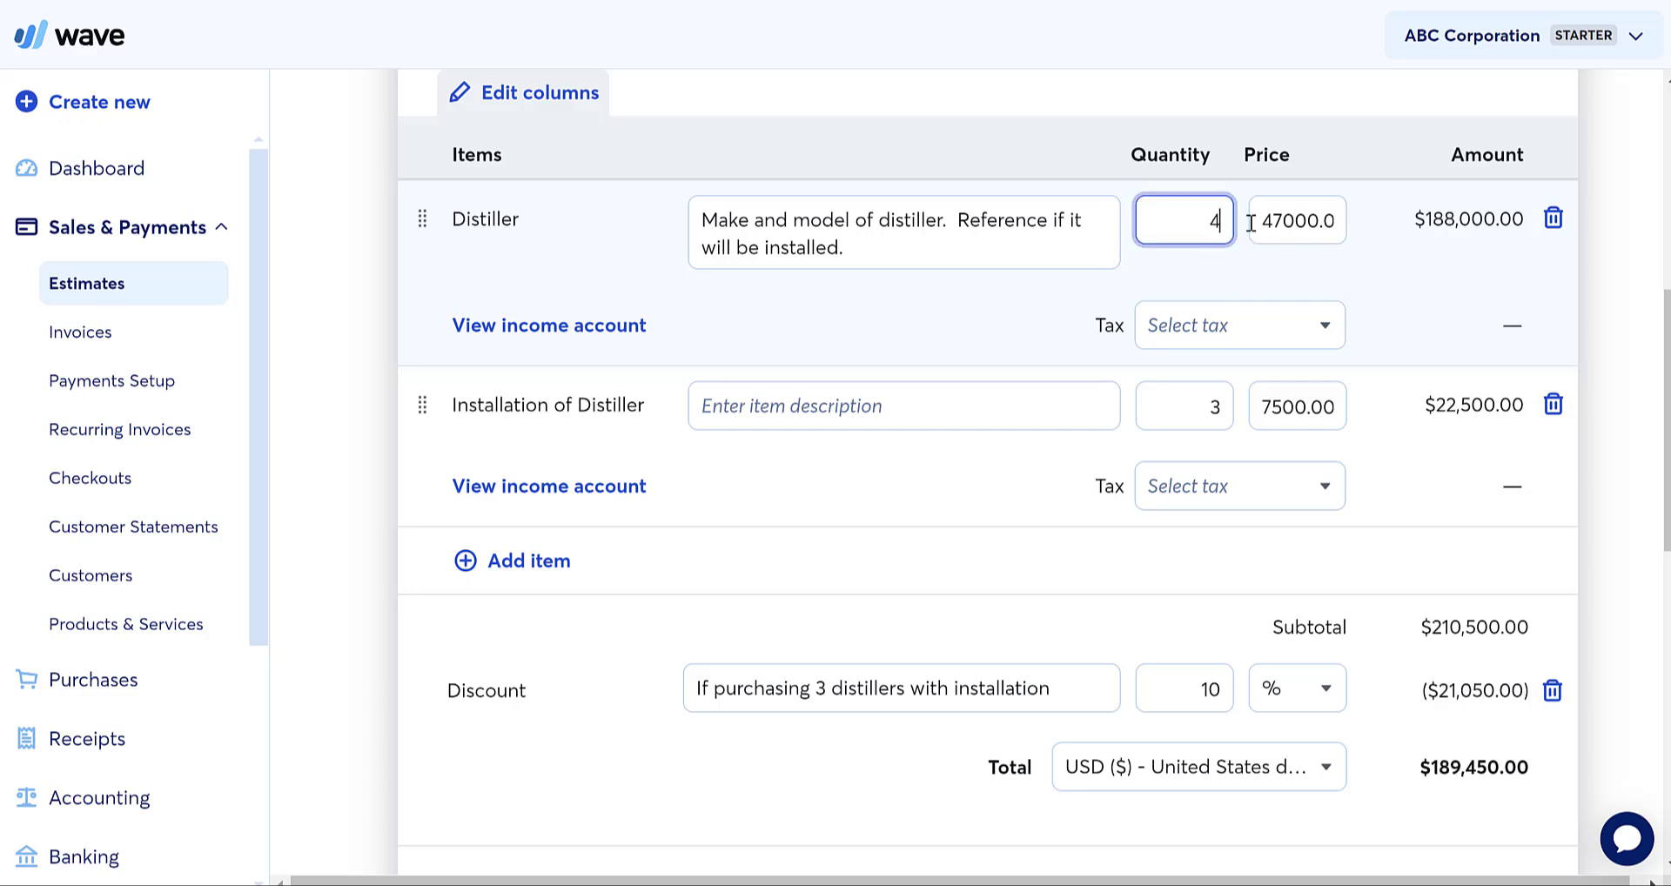
pyautogui.doubleClick(1213, 409)
pyautogui.write('4')
pyautogui.click(1129, 627)
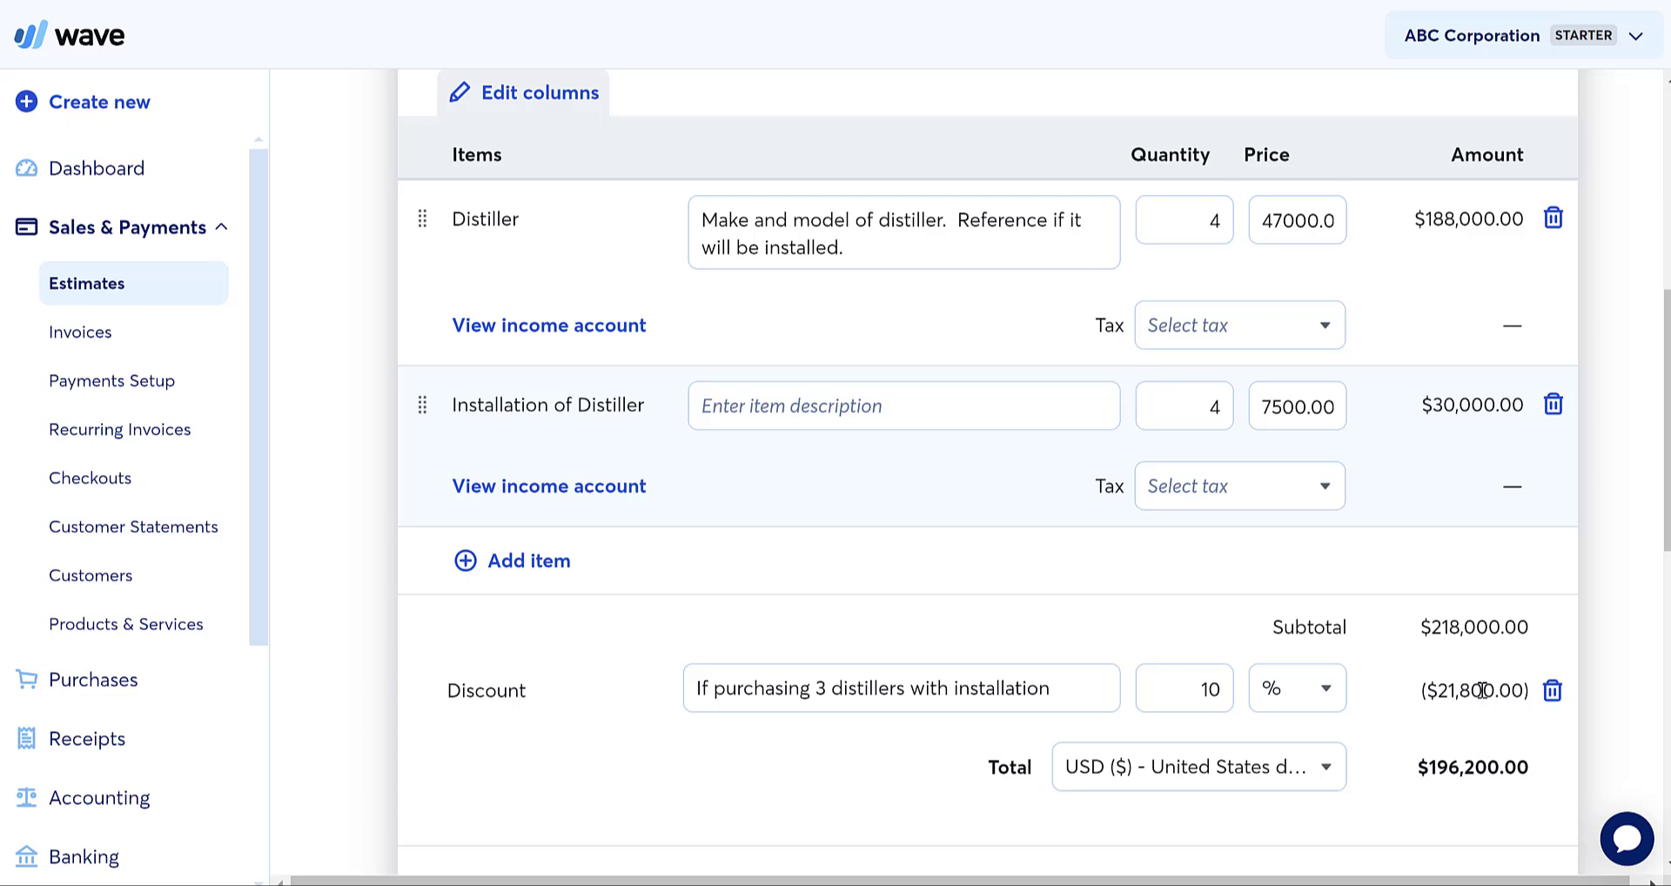
# Change the estimate's discount from a percentage to a dollar amount of 16350
pyautogui.click(1302, 695)
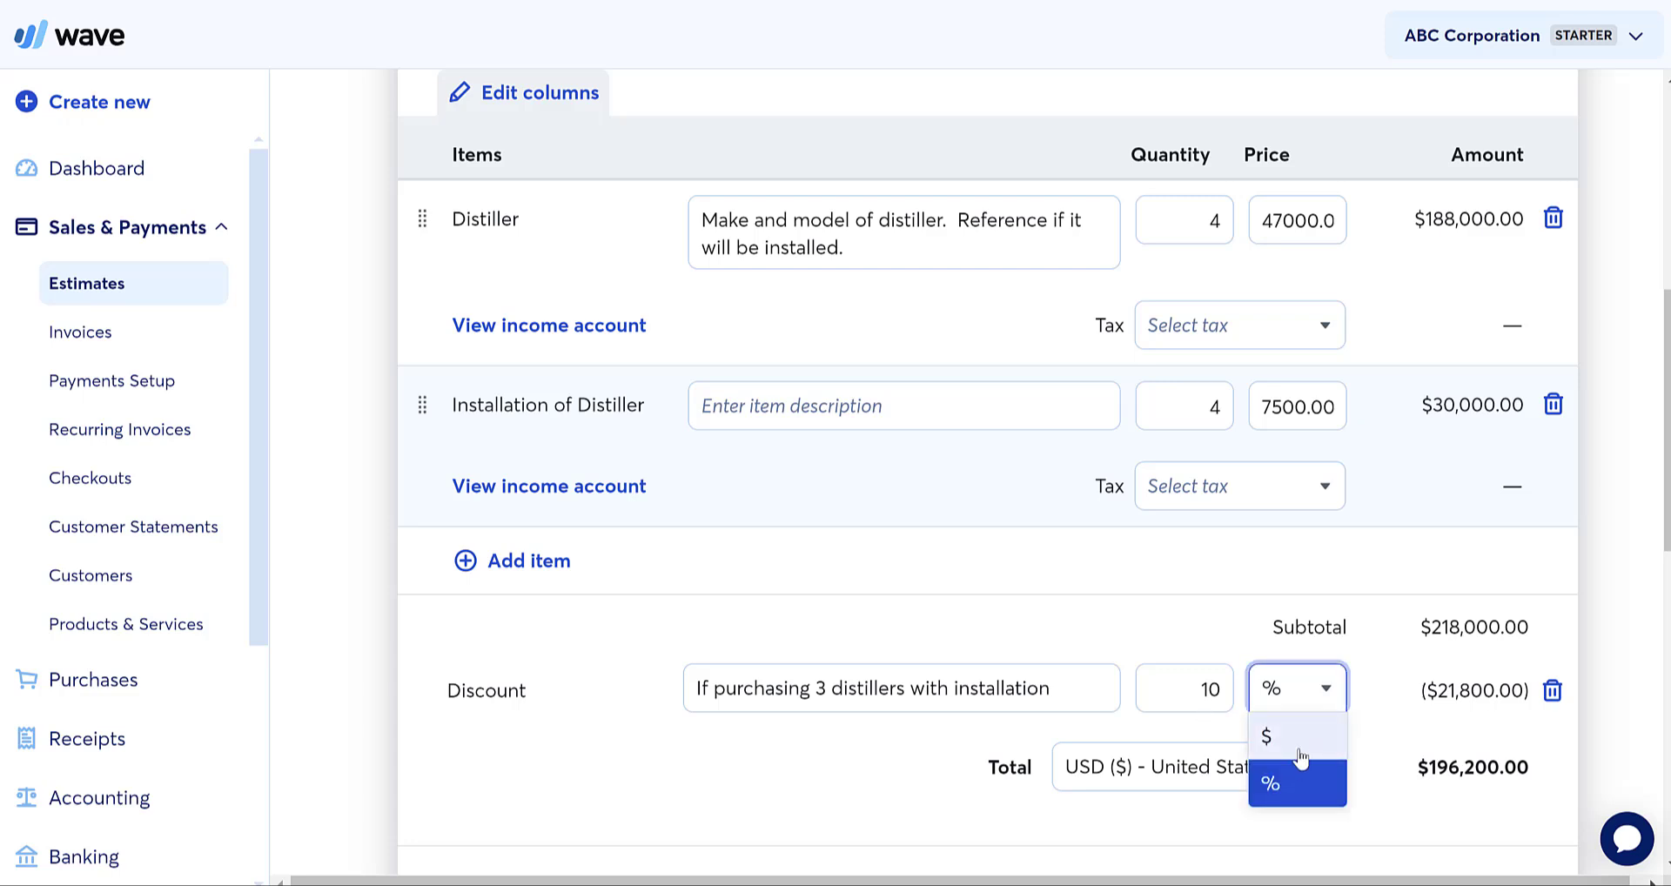
pyautogui.click(1300, 747)
pyautogui.doubleClick(1196, 702)
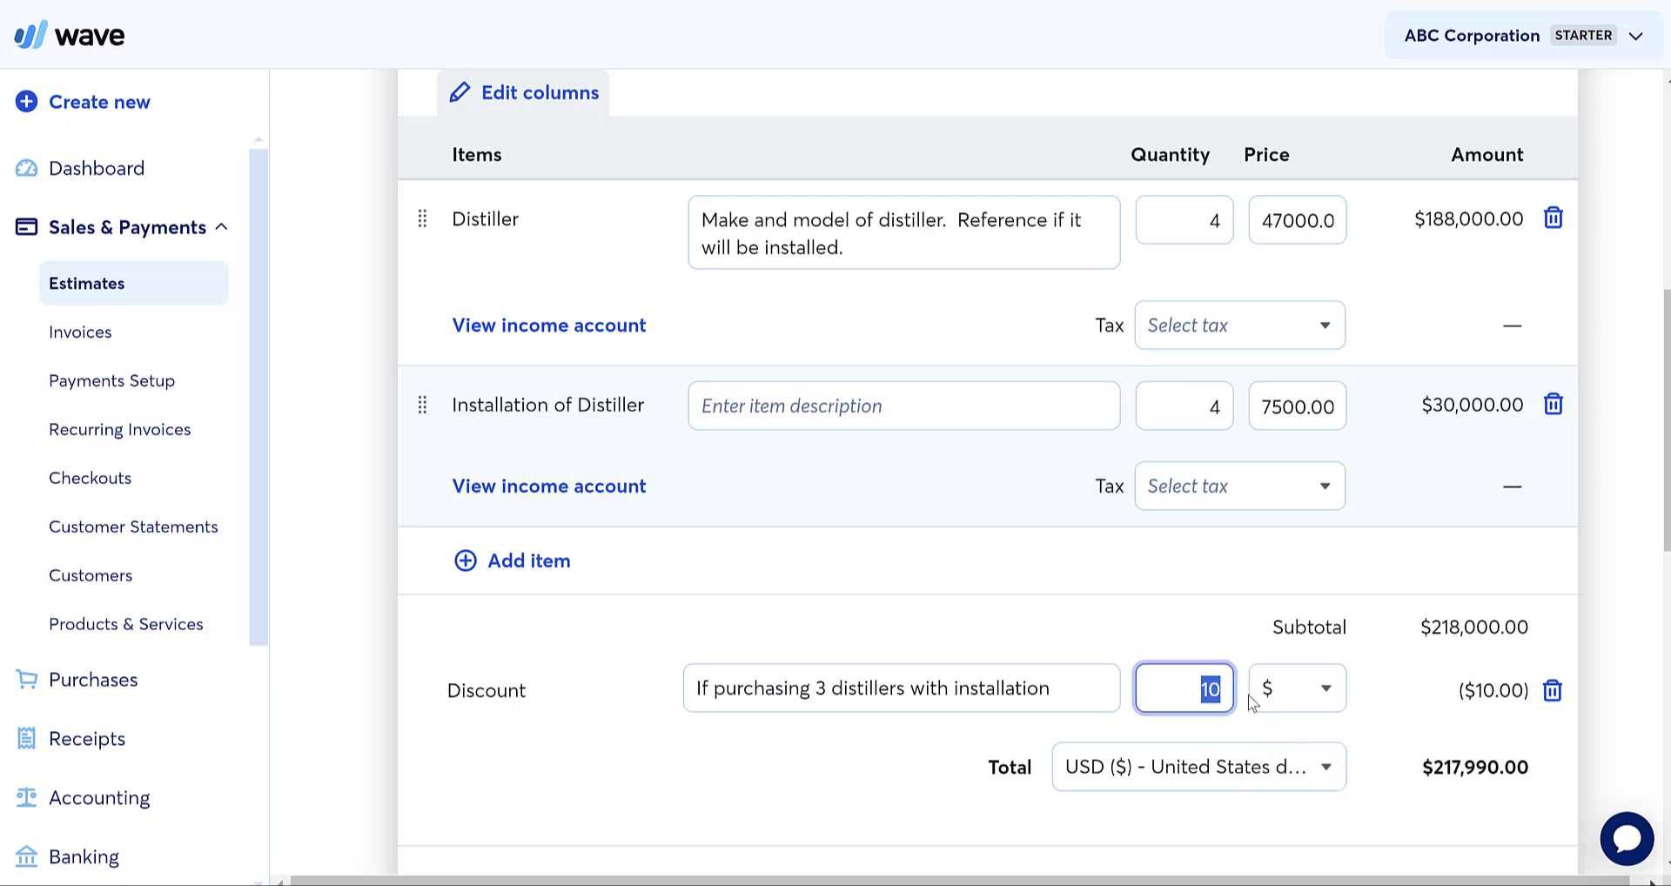
pyautogui.write('16350')
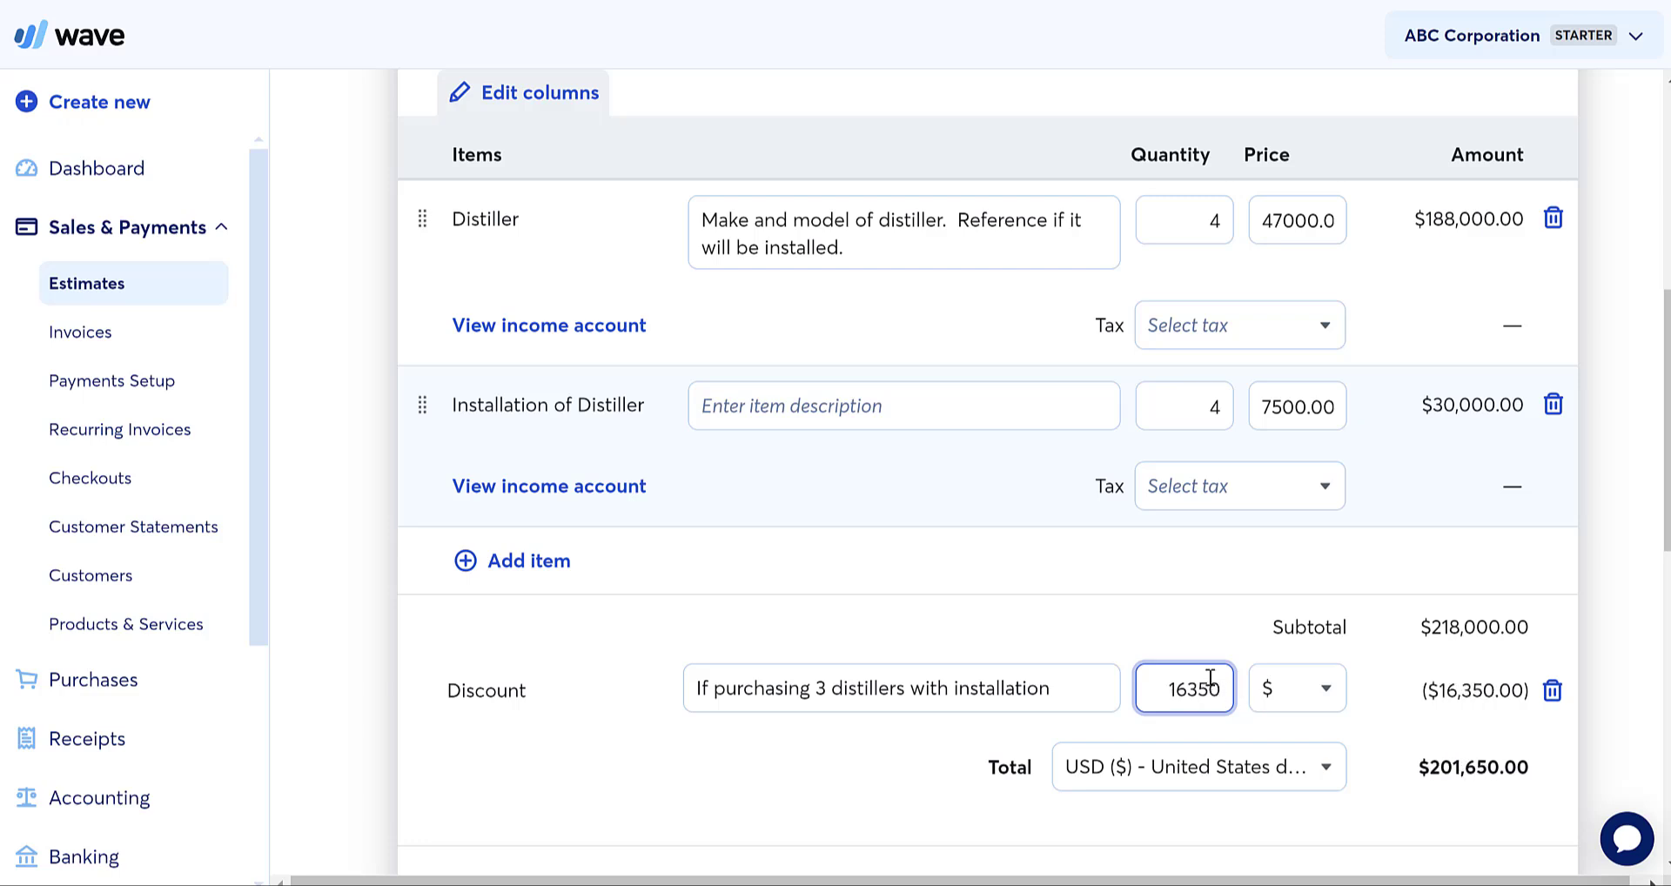
pyautogui.click(1111, 628)
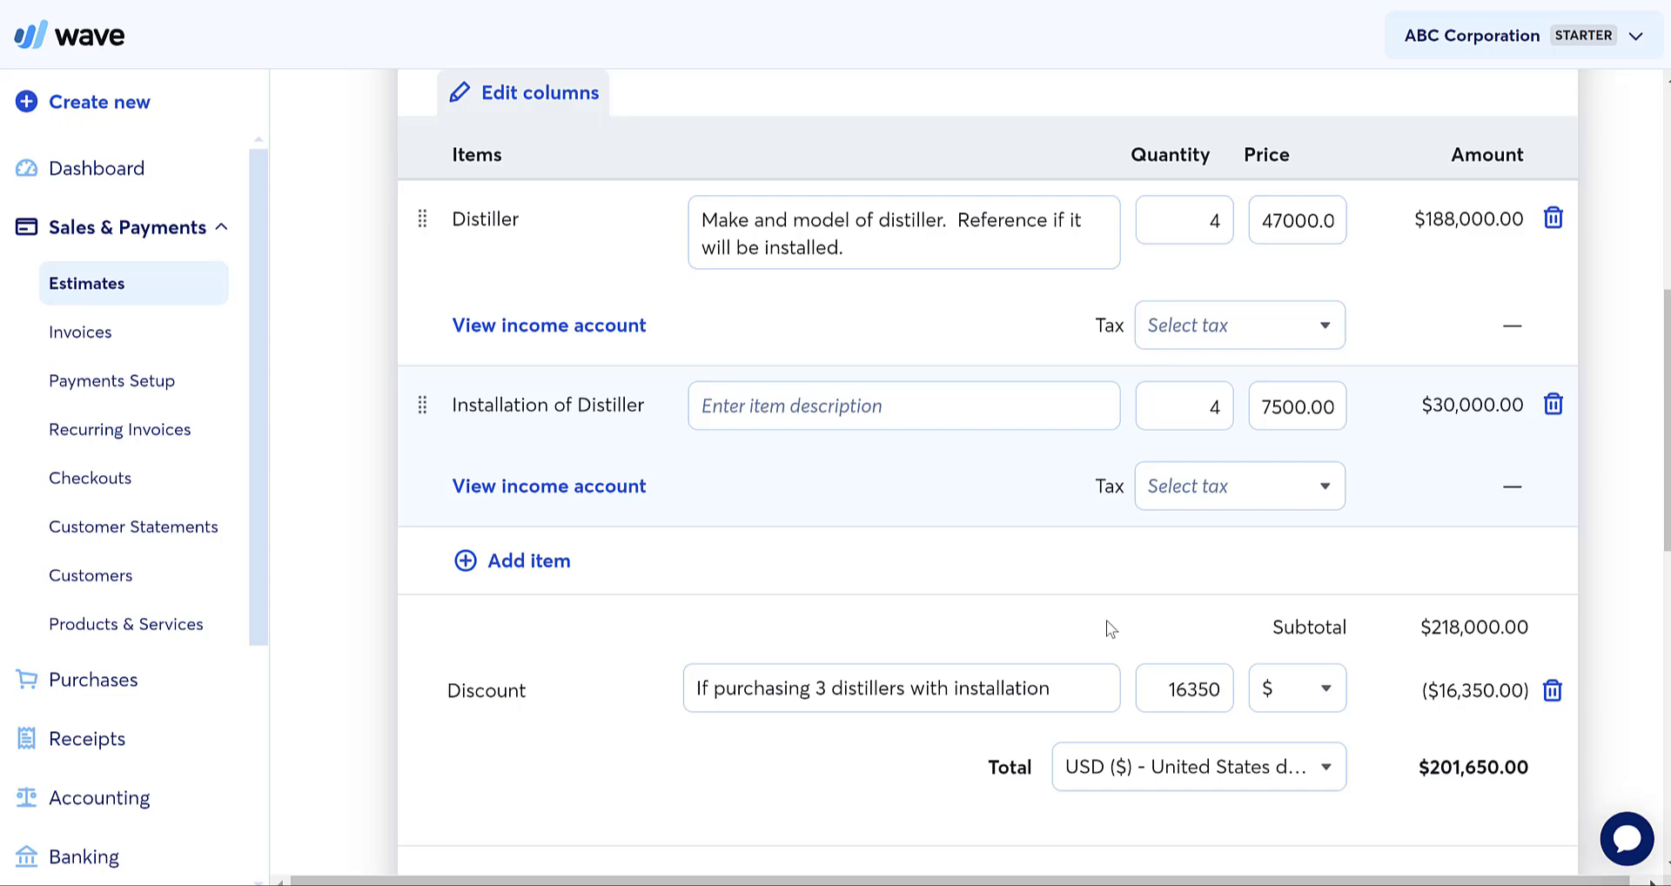
# Review the rest of the revised 7L Products estimate and save it
pyautogui.scroll(5, 1110, 628)
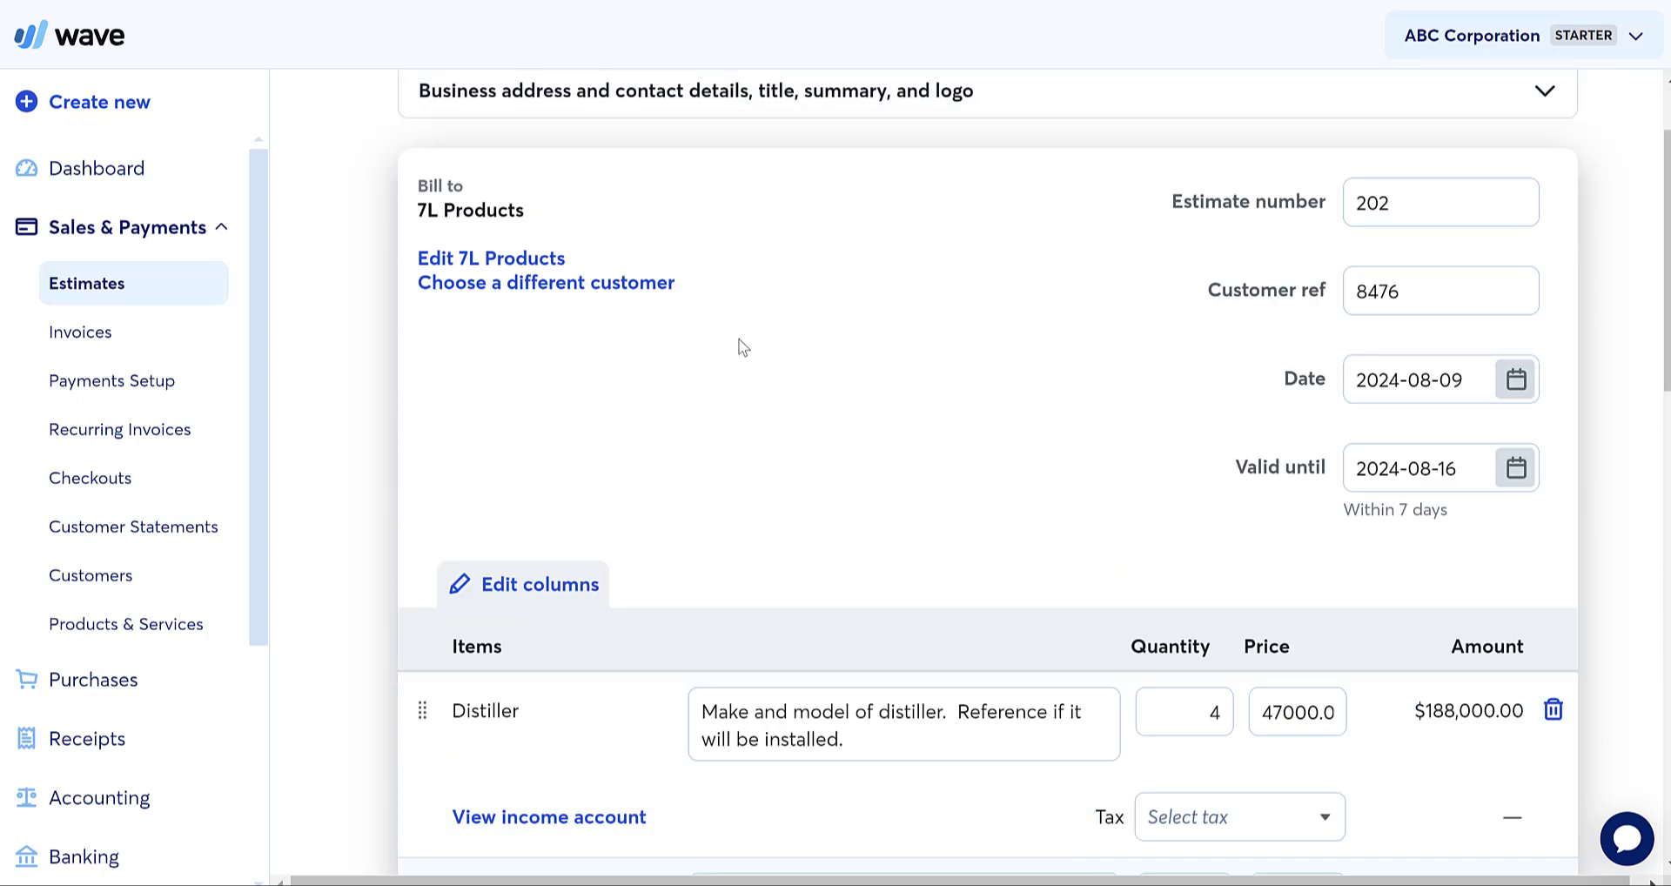
pyautogui.scroll(-11, 992, 418)
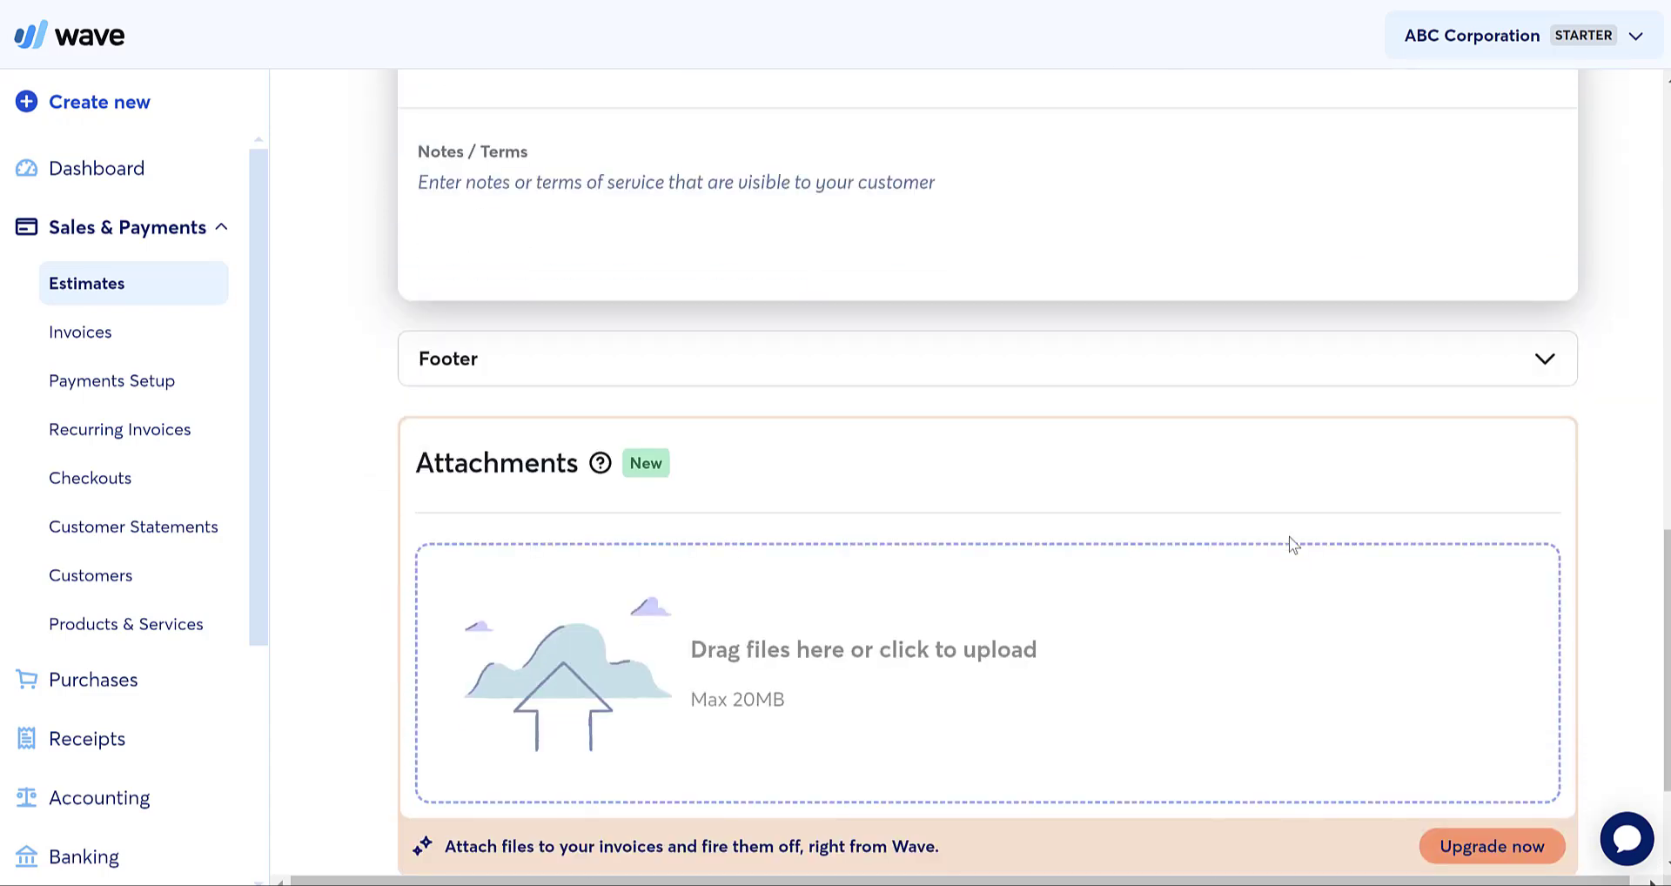
pyautogui.scroll(-2, 1321, 461)
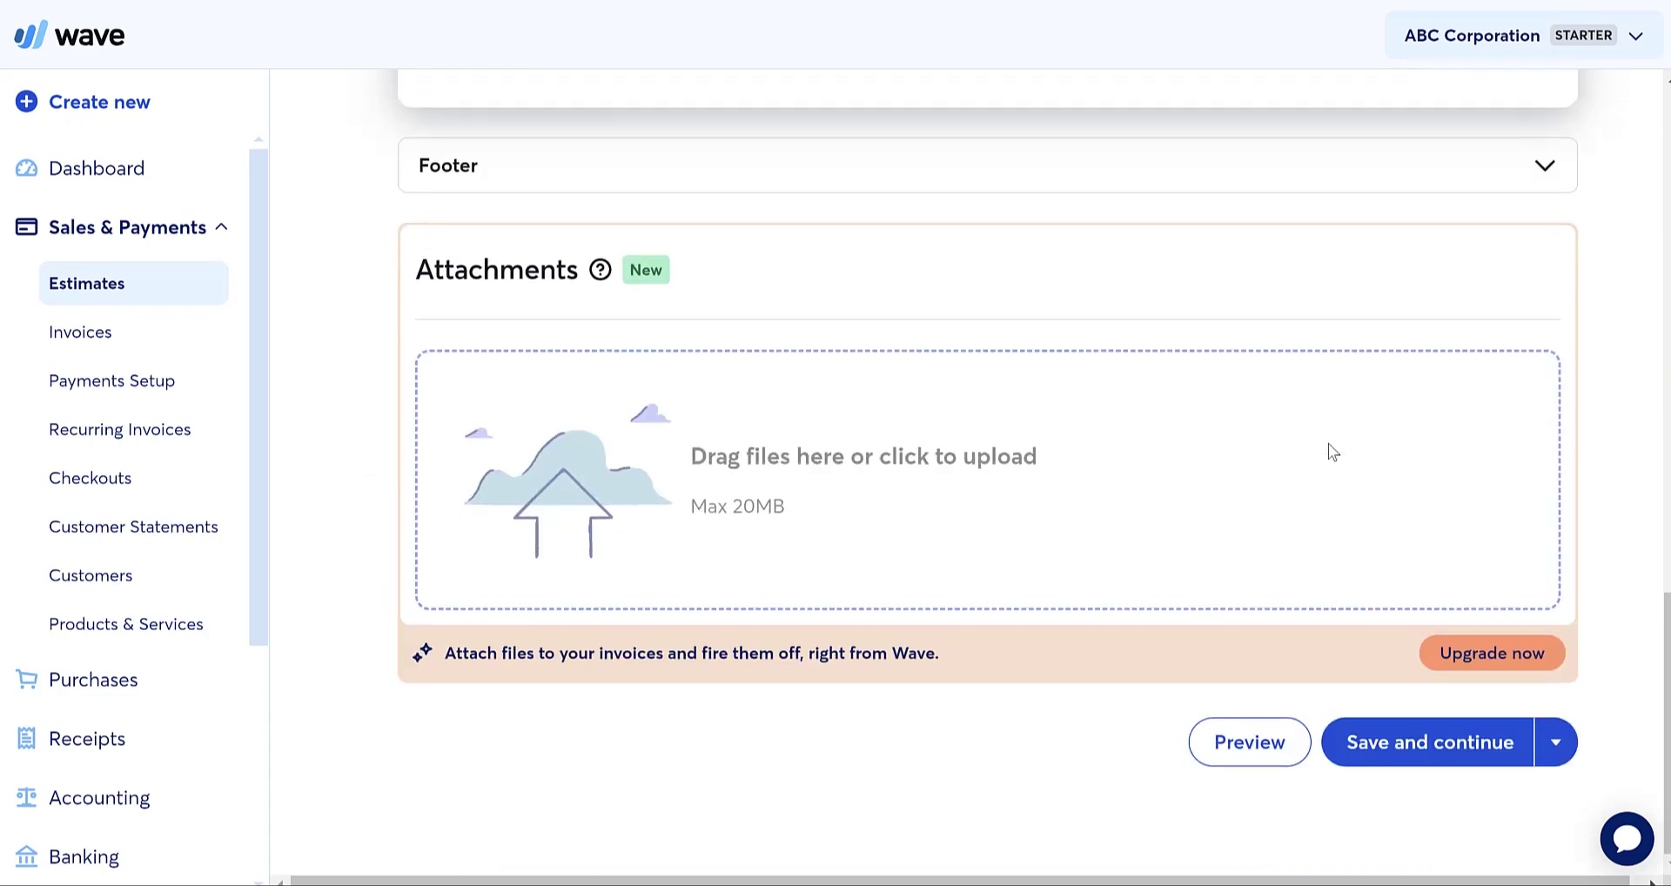
pyautogui.click(1500, 746)
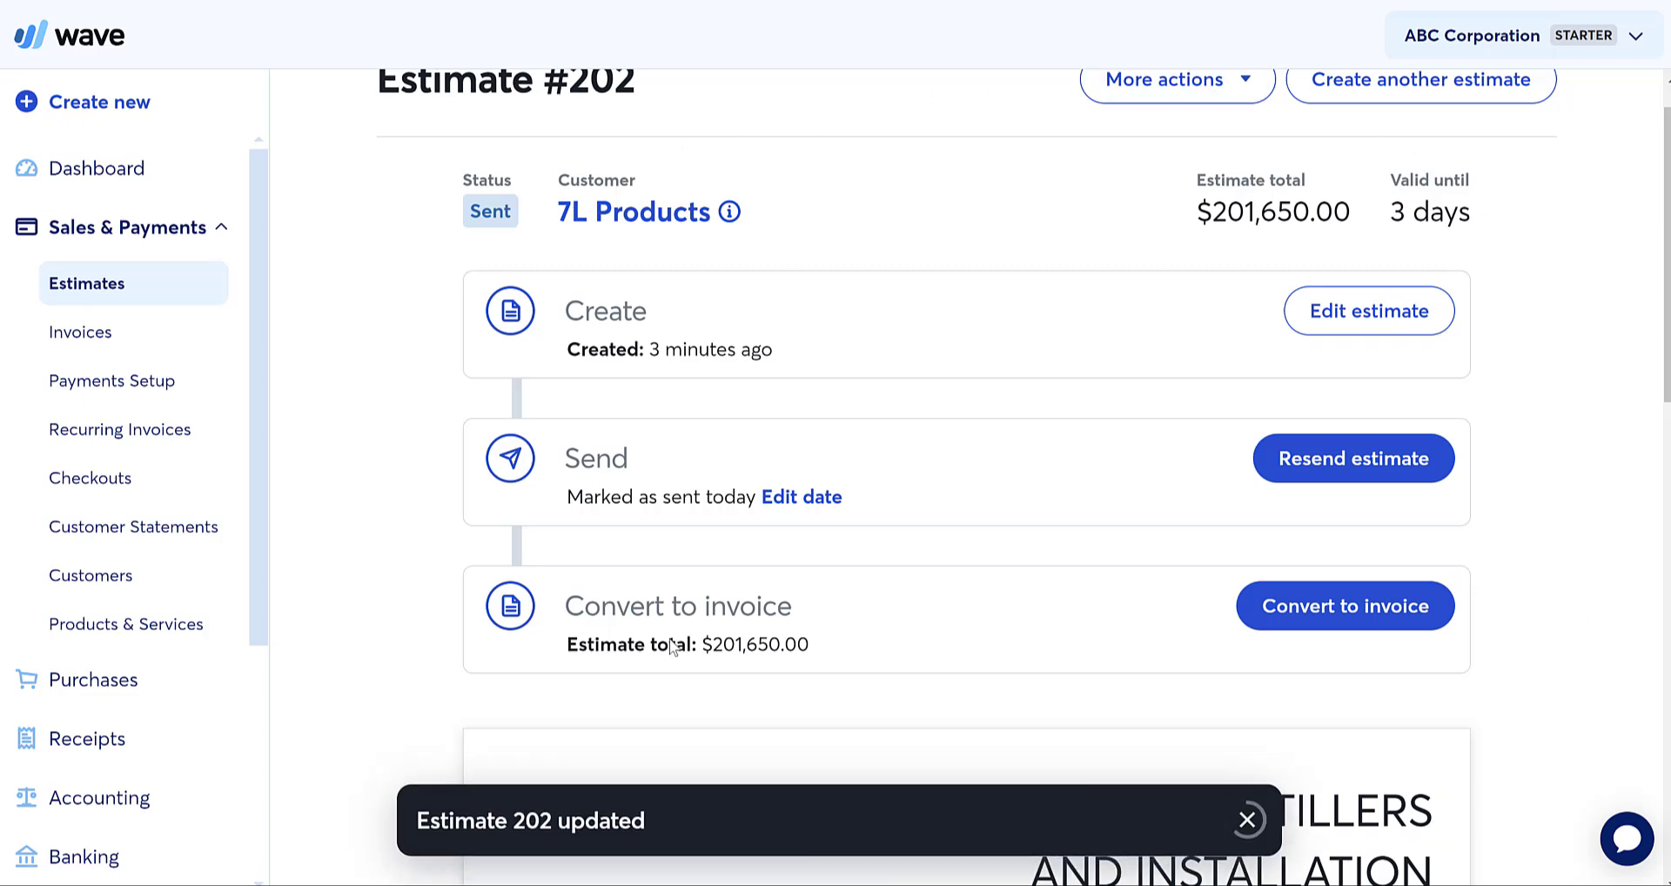
# Convert the 7L Products estimate to an invoice and expand its business address, title, summary and logo section
pyautogui.scroll(1, 923, 275)
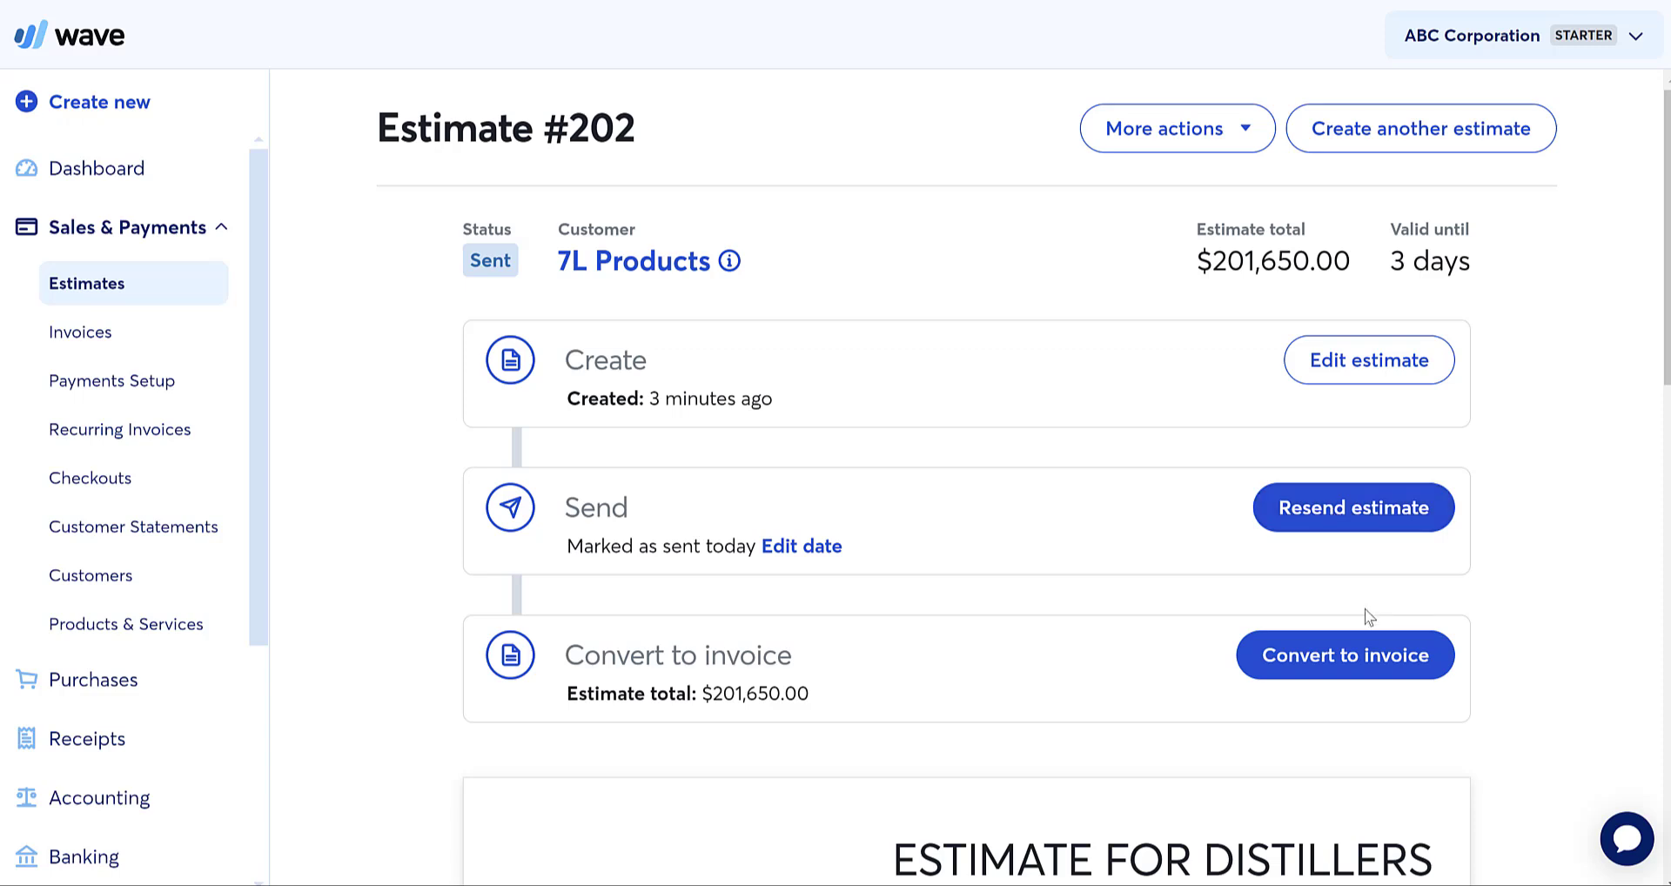
pyautogui.click(1363, 667)
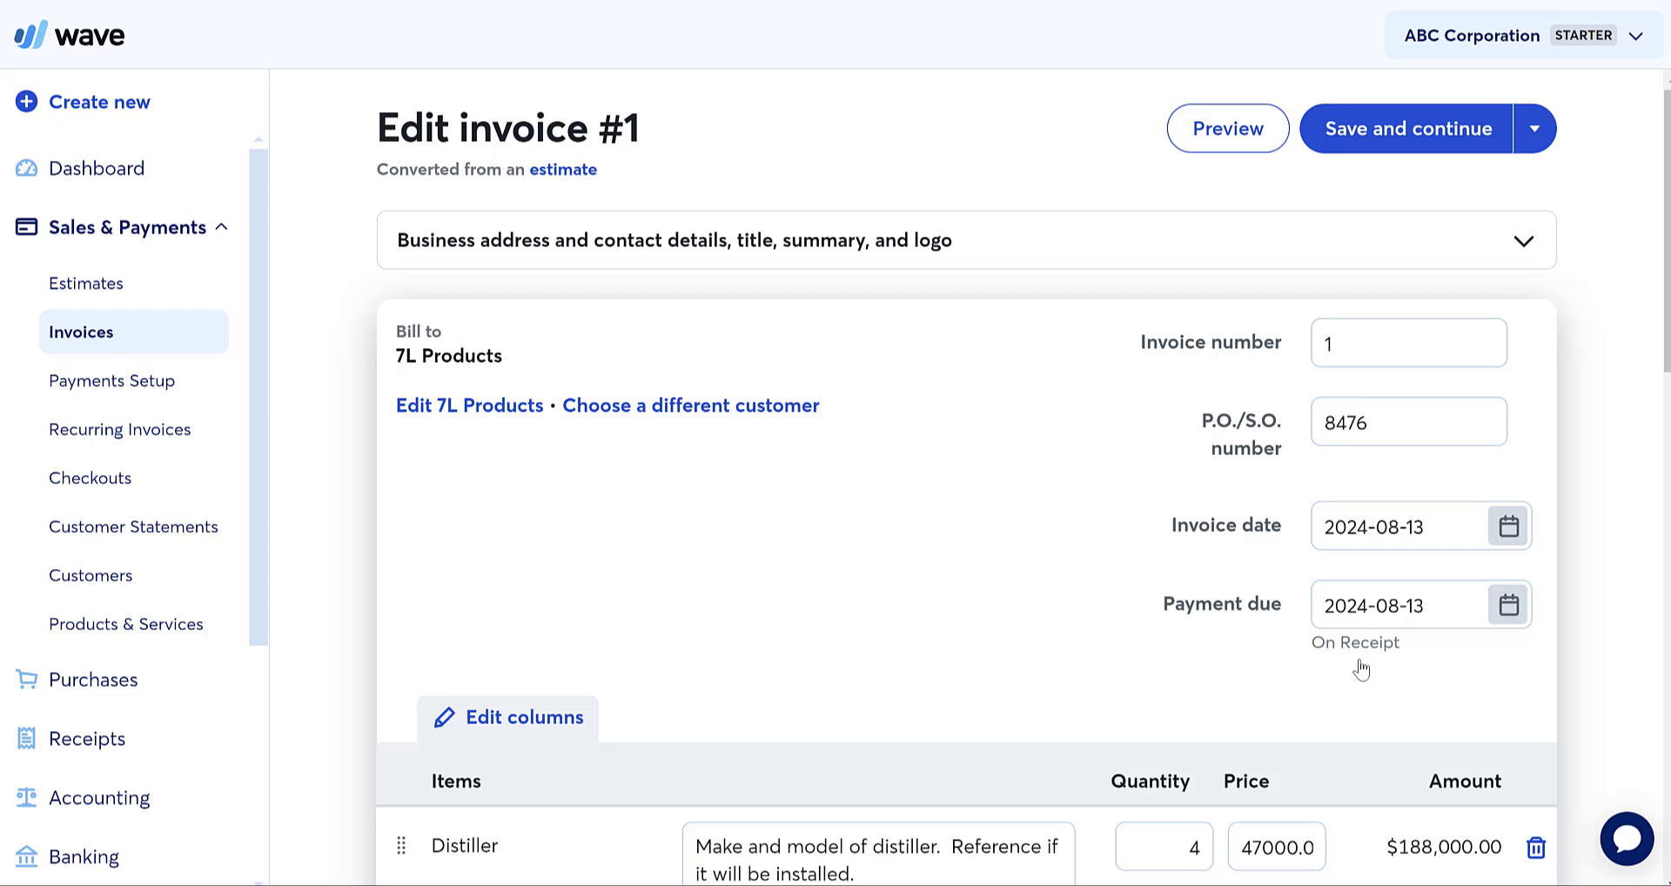
pyautogui.click(616, 252)
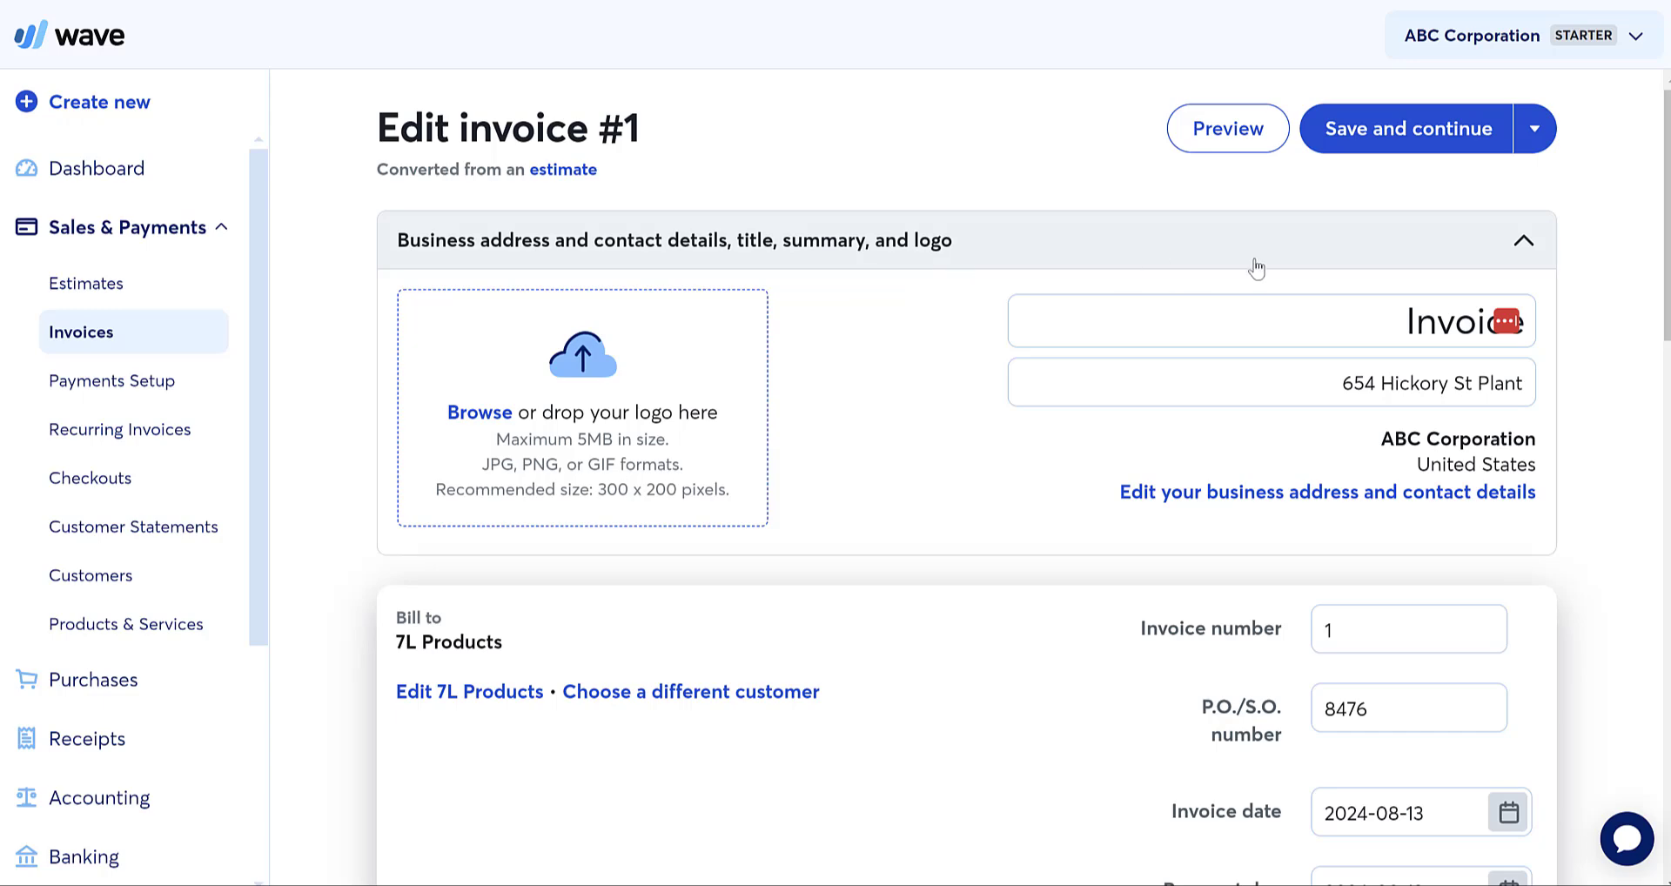
pyautogui.click(1524, 247)
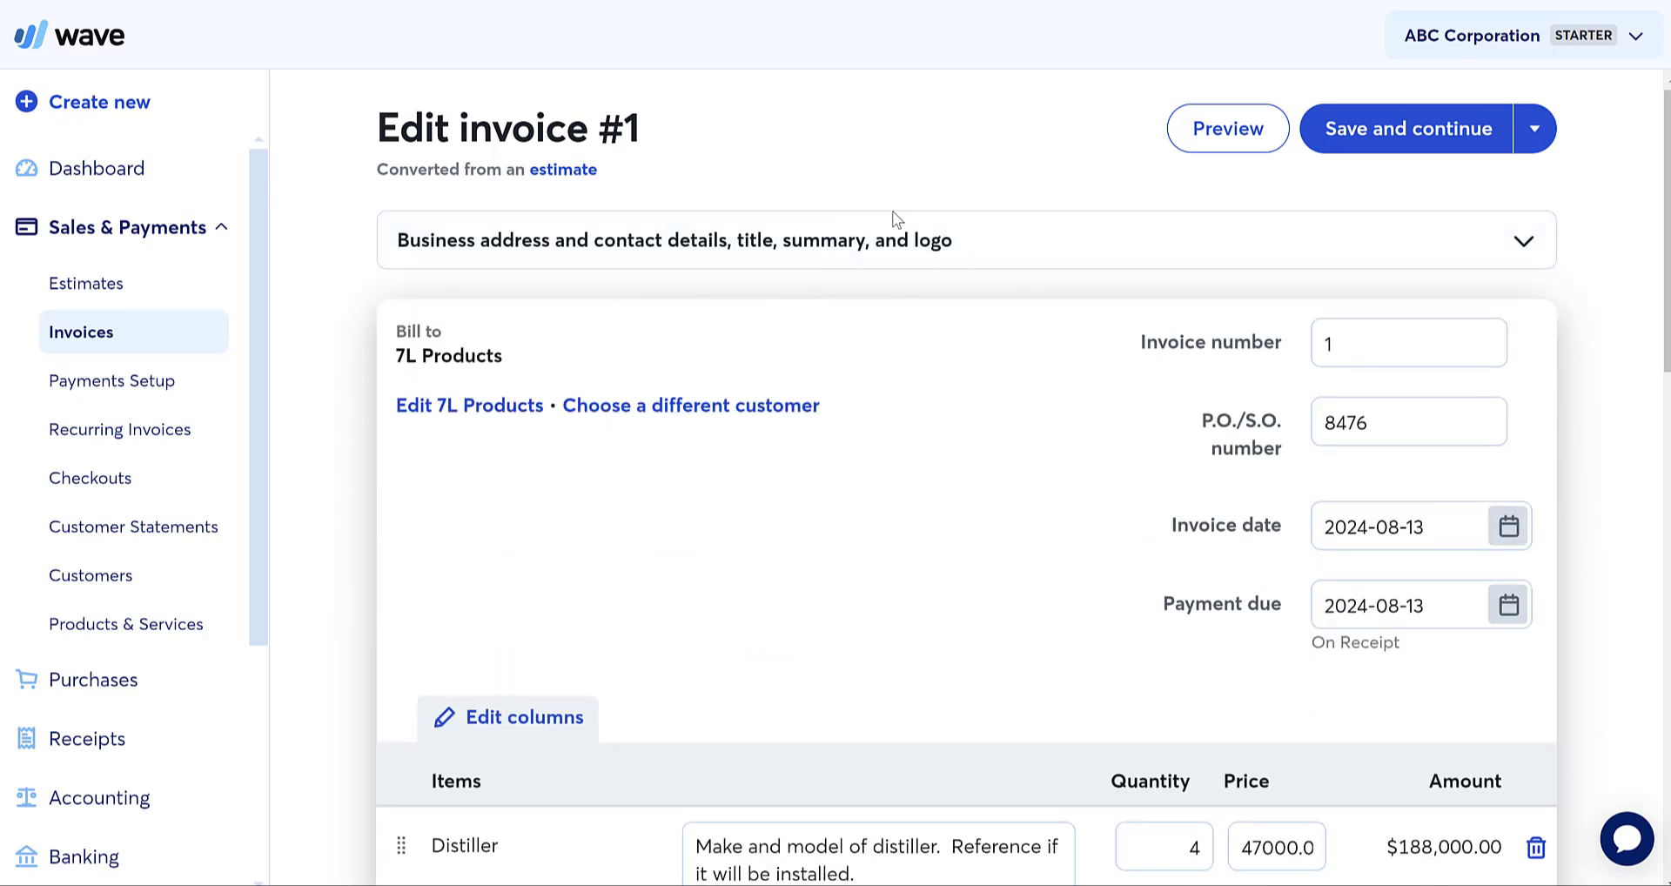
pyautogui.click(1515, 254)
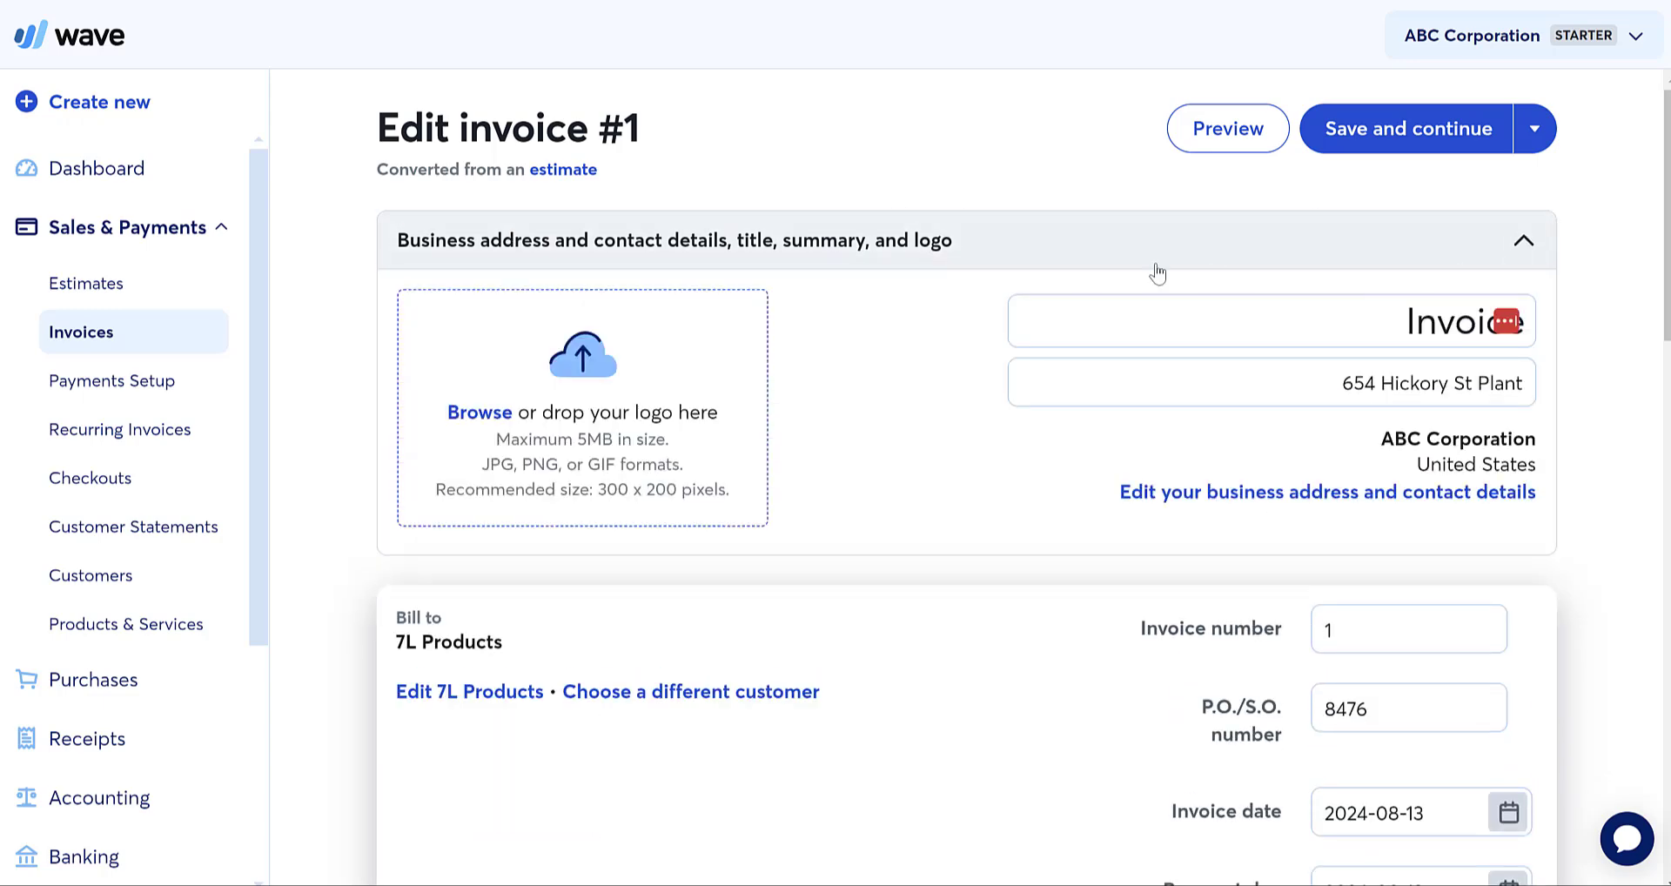
# Change the invoice title to "Invoice for 4 Distillers"
pyautogui.moveTo(1296, 322); pyautogui.dragTo(1575, 315)
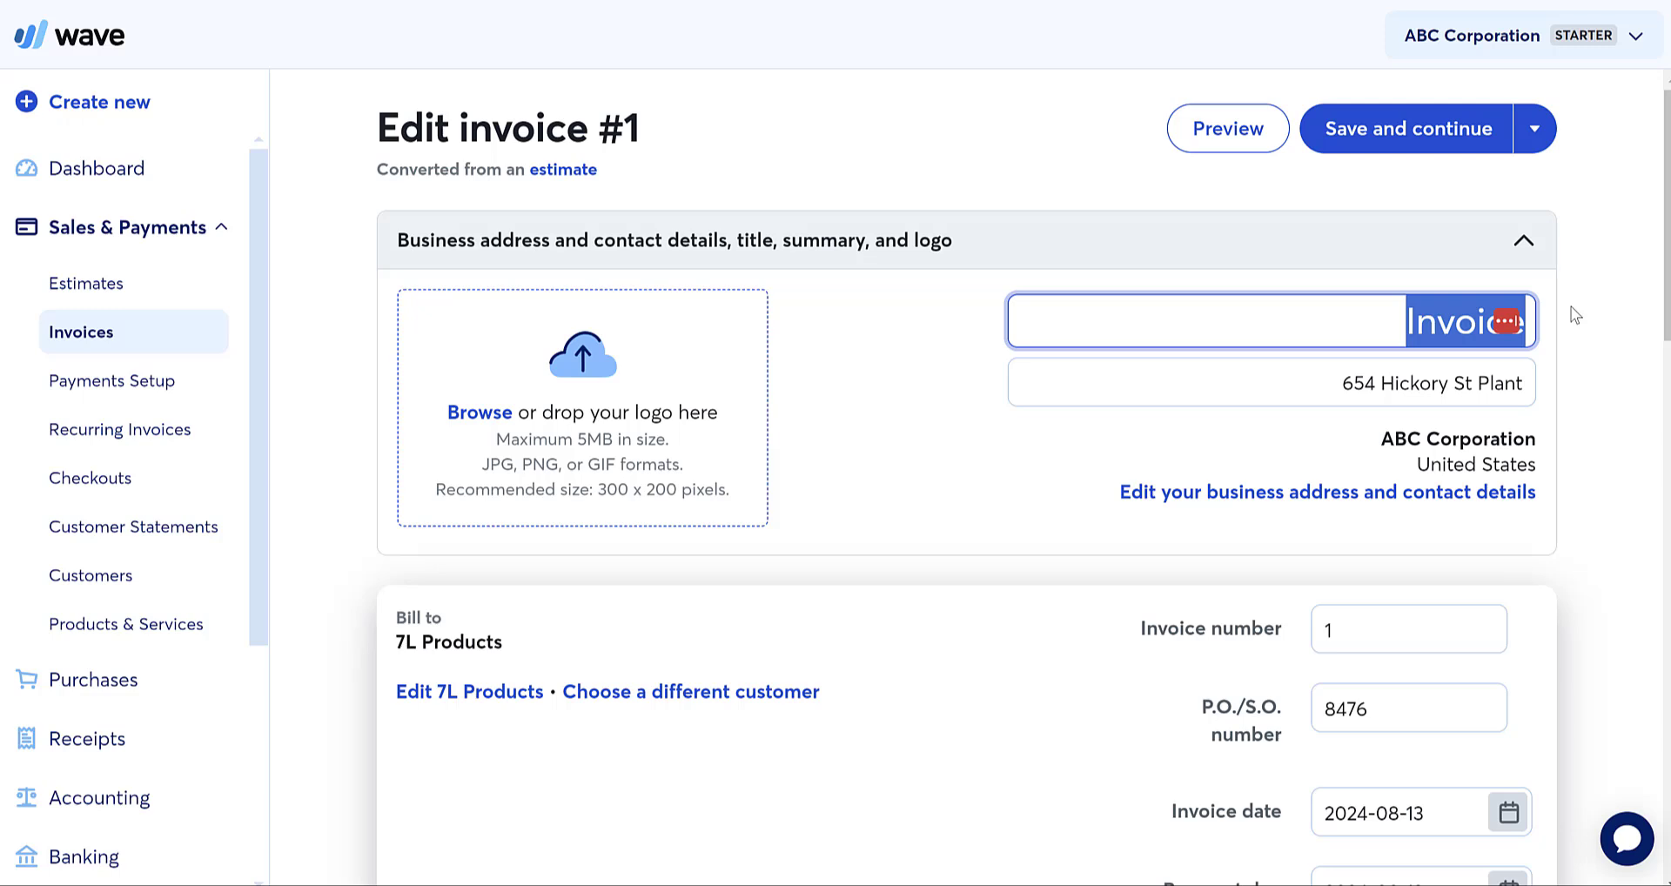
pyautogui.write('Invoice for')
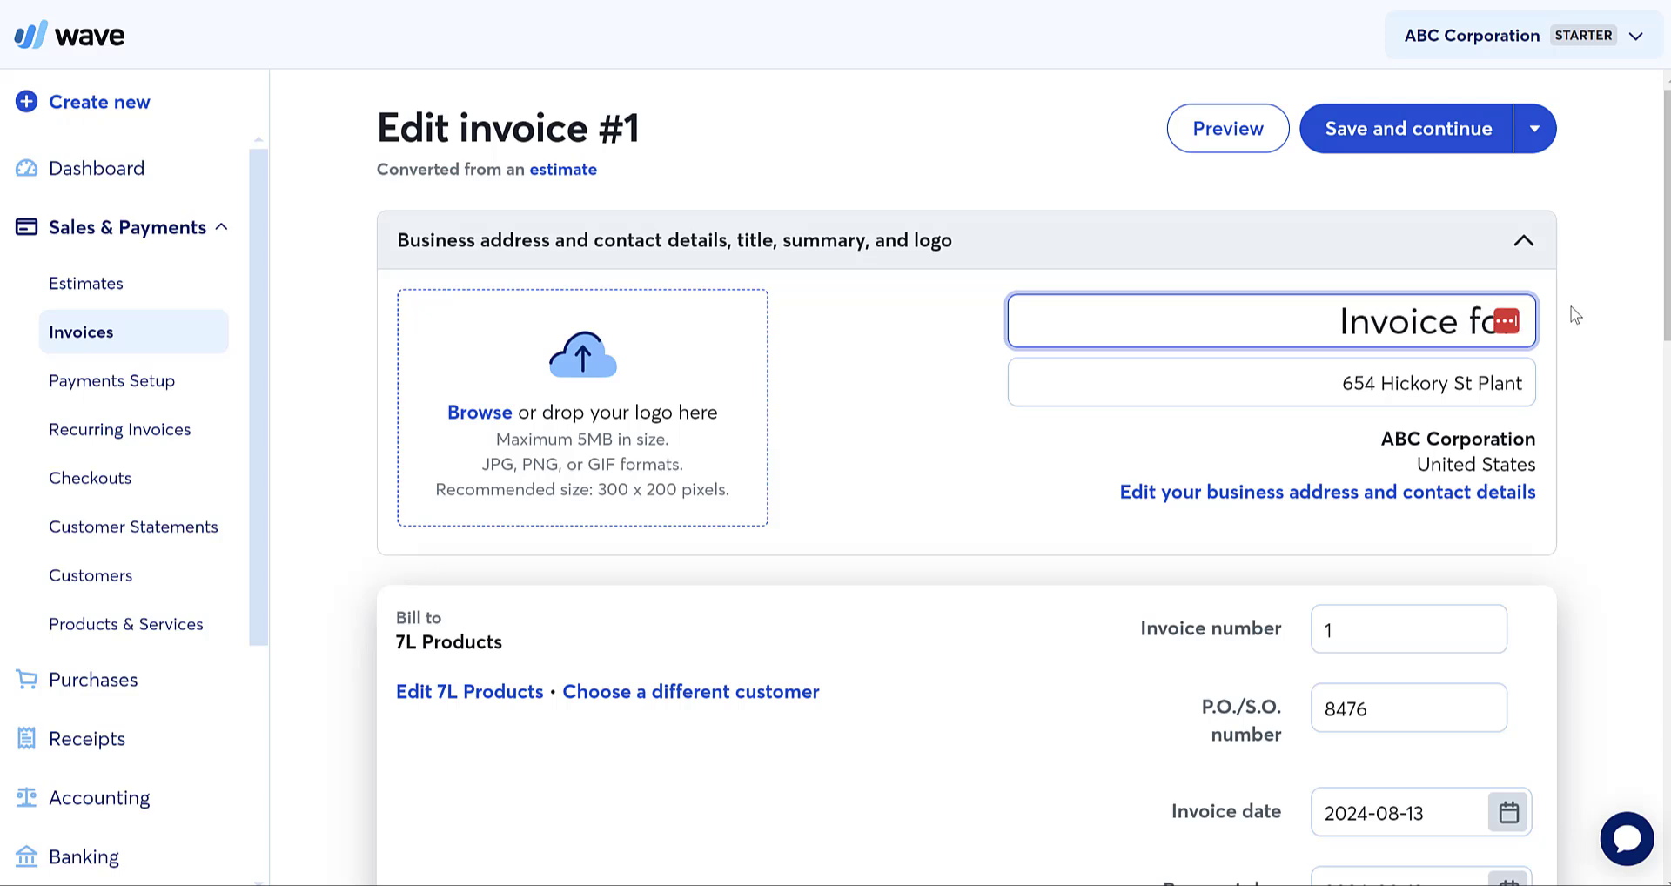
pyautogui.write(' 4 Distillers')
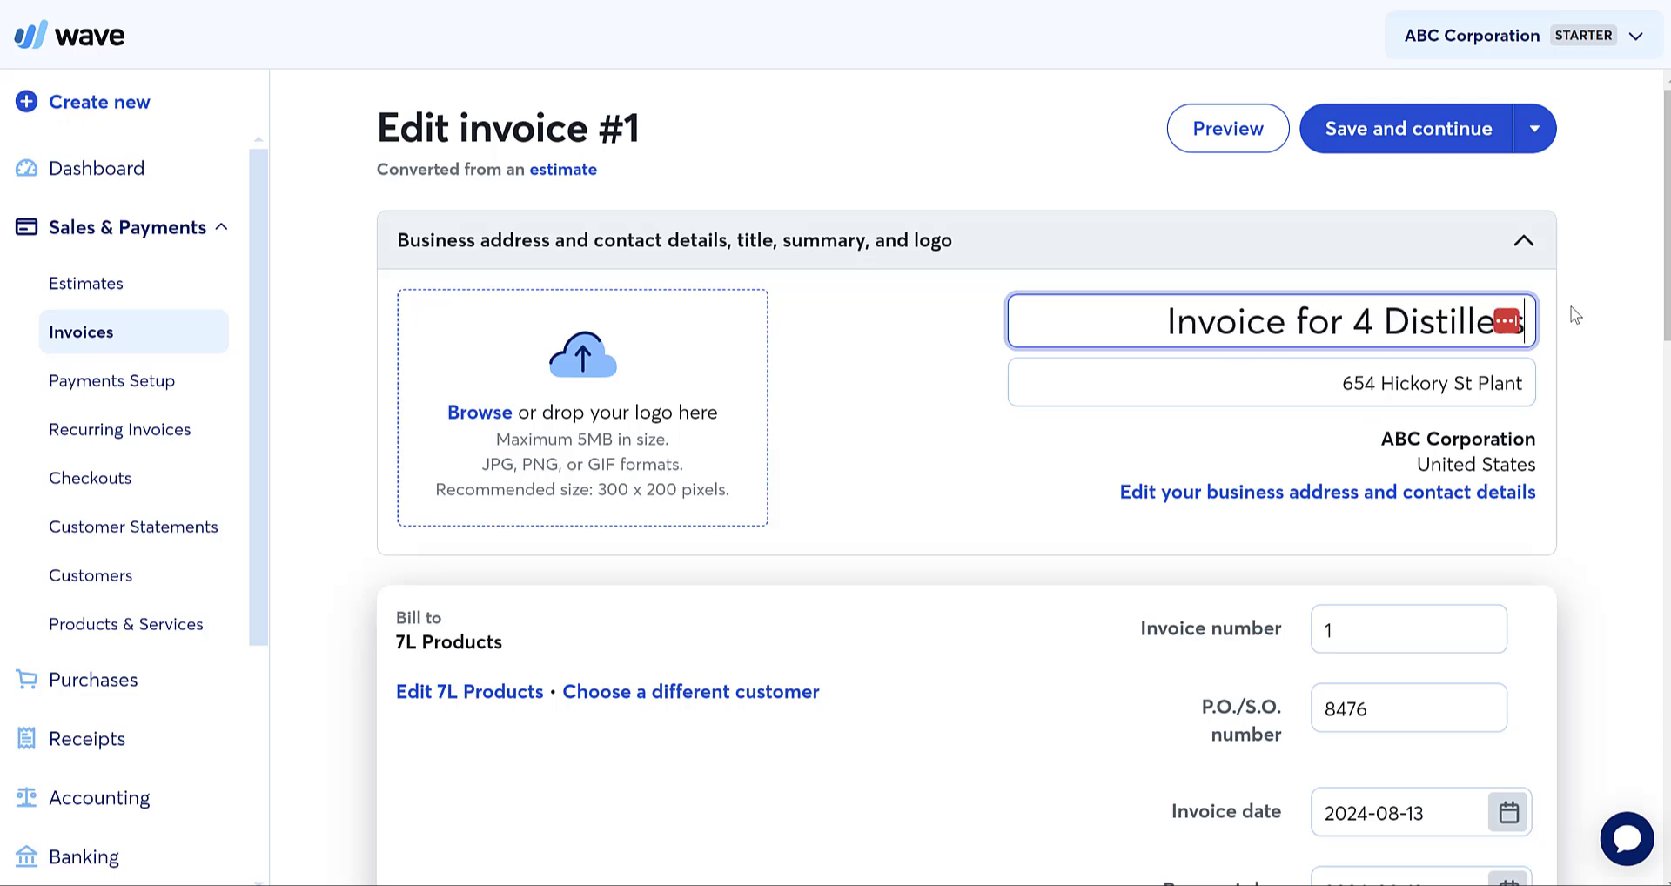
pyautogui.click(1304, 379)
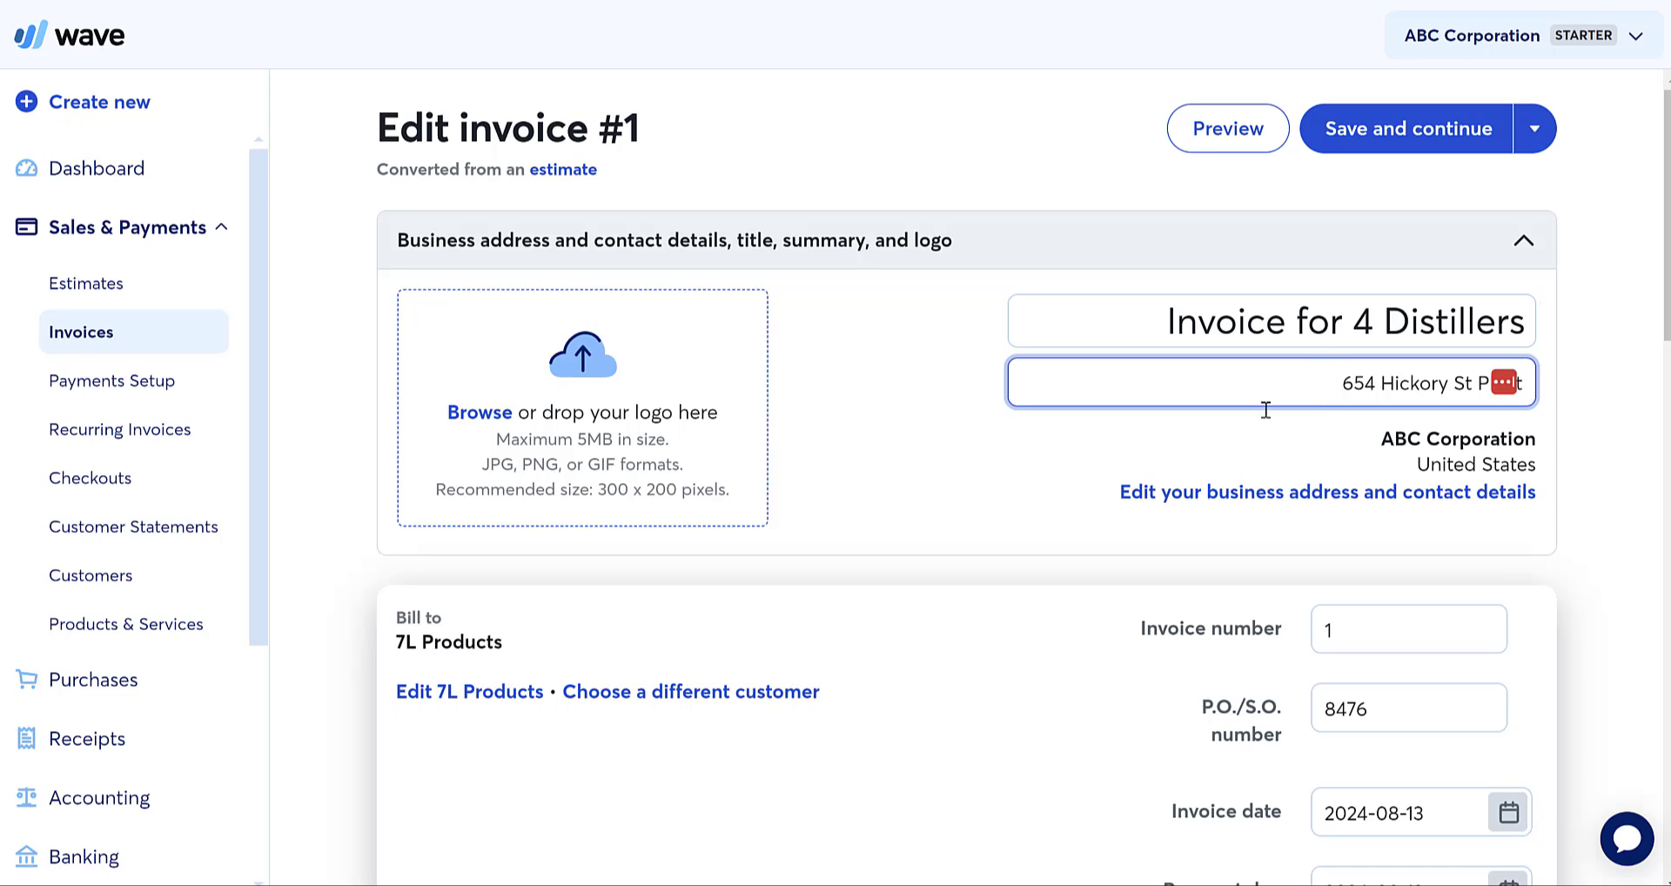
# Replace the invoice's P.O./S.O. number with the customer's new order number
pyautogui.scroll(-3, 1249, 430)
pyautogui.scroll(-2, 1244, 437)
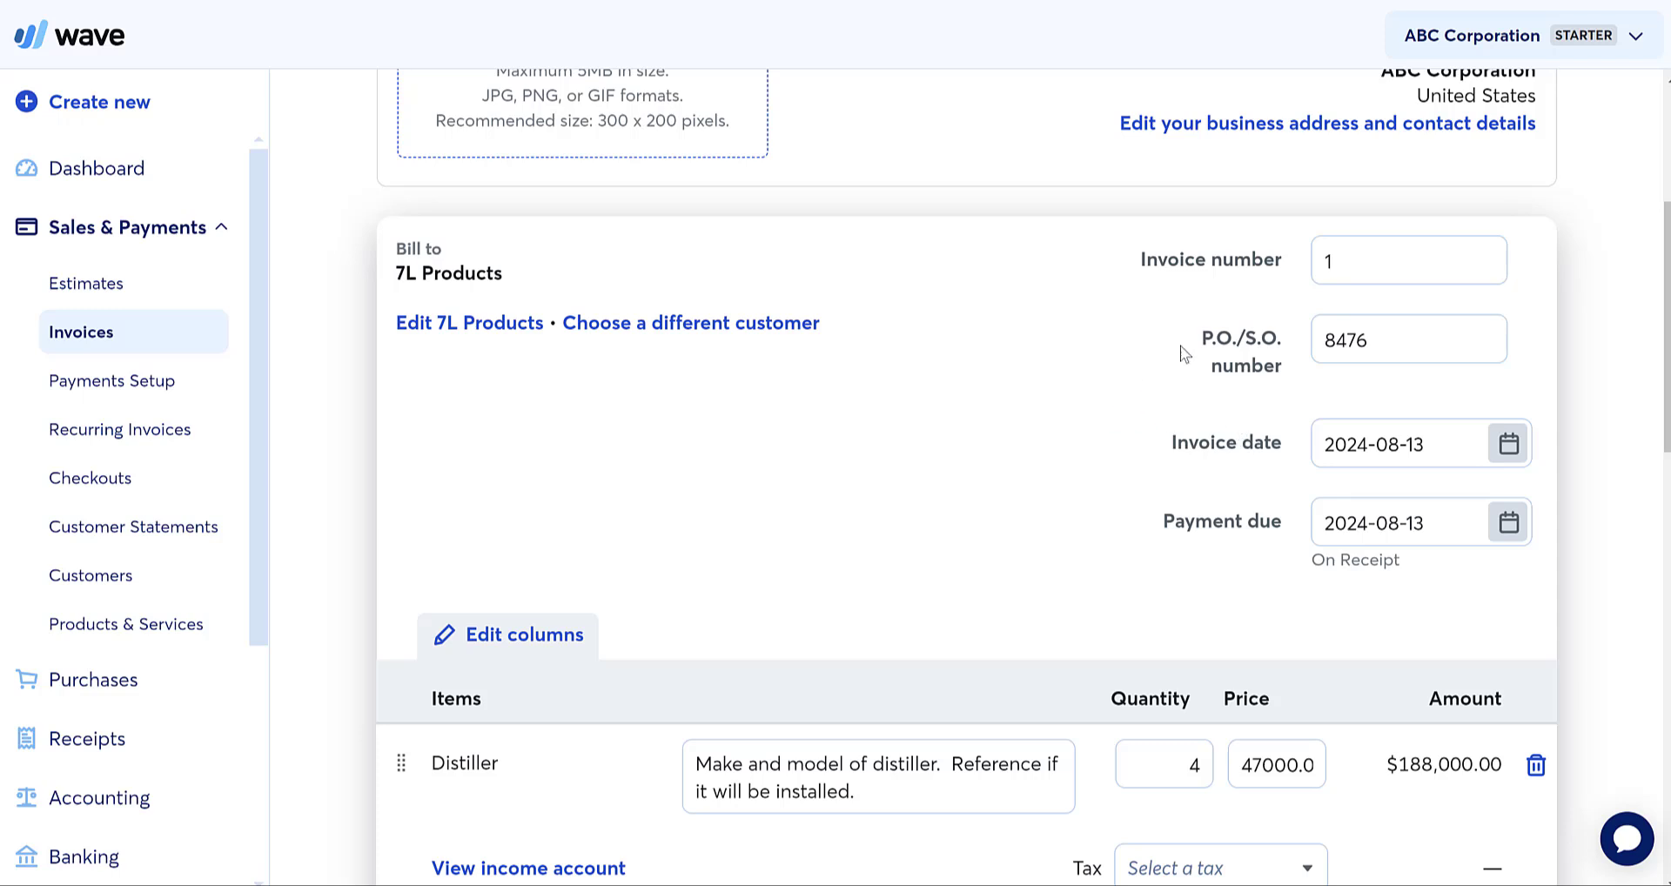
pyautogui.click(1345, 263)
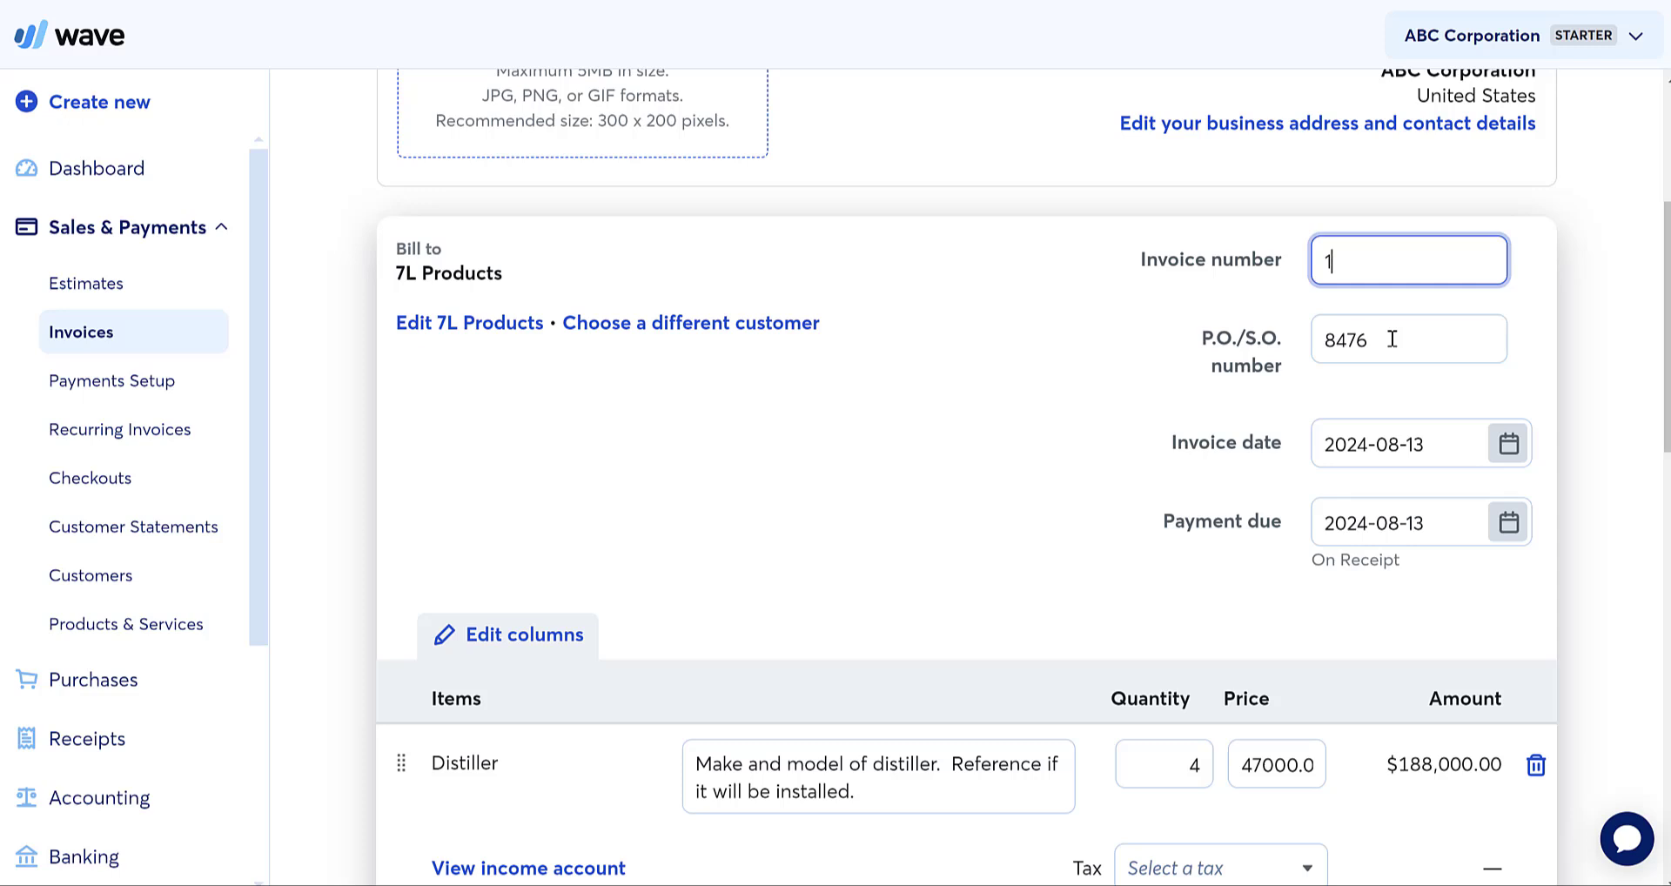
pyautogui.click(1393, 339)
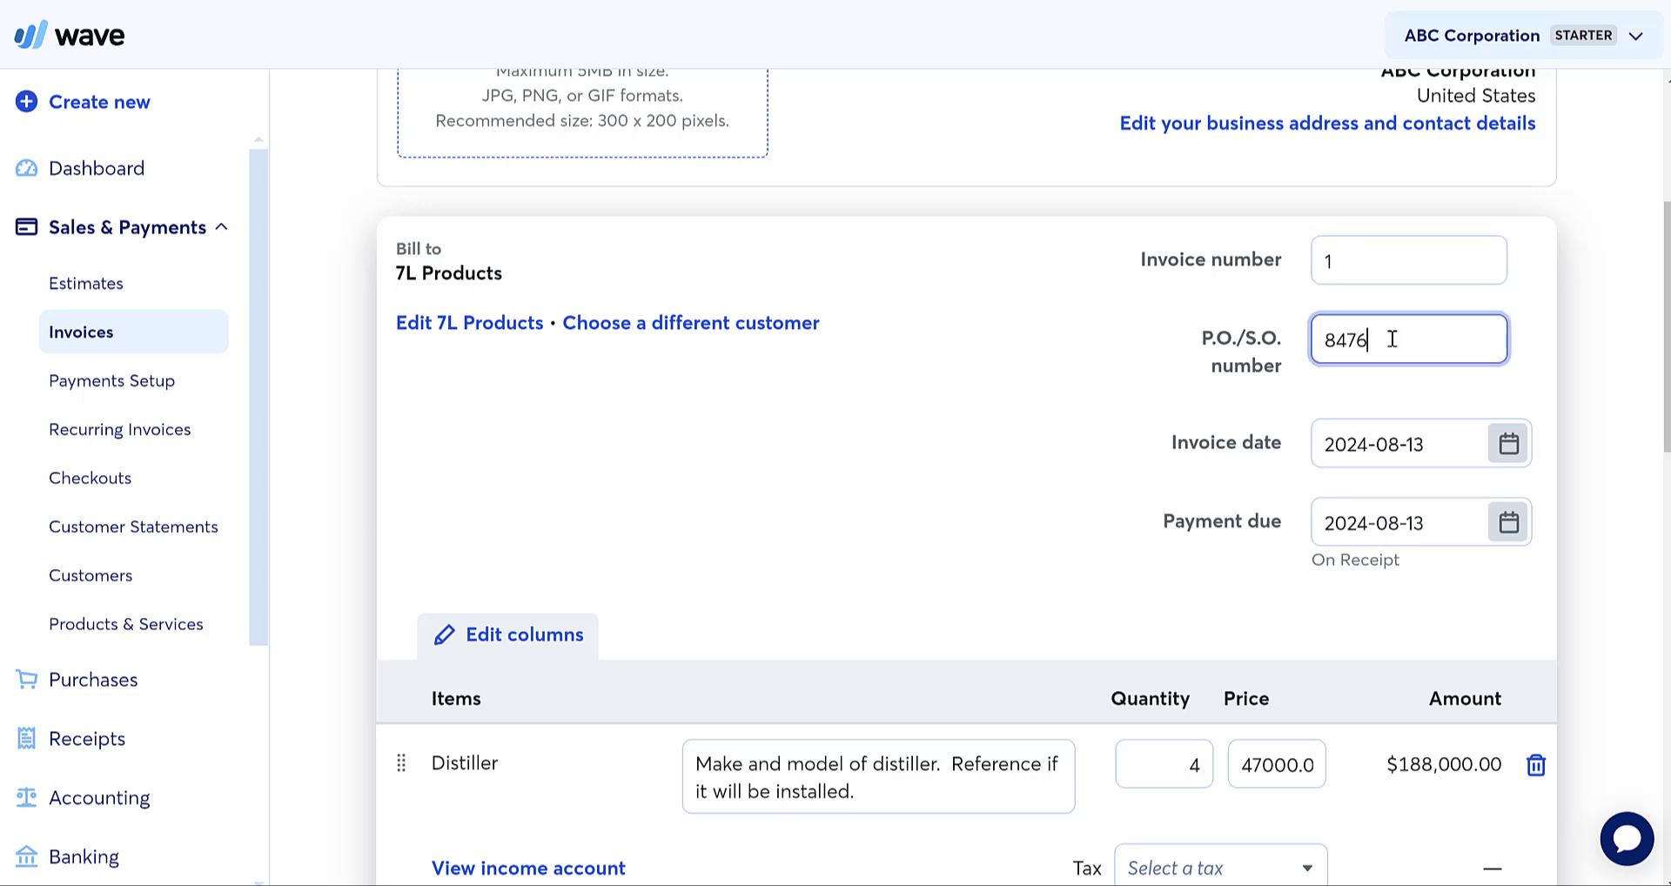
pyautogui.moveTo(1392, 339); pyautogui.dragTo(1313, 365)
pyautogui.write('69782')
# Set the invoice's payment due date to 2024-08-27
pyautogui.scroll(-1, 1210, 488)
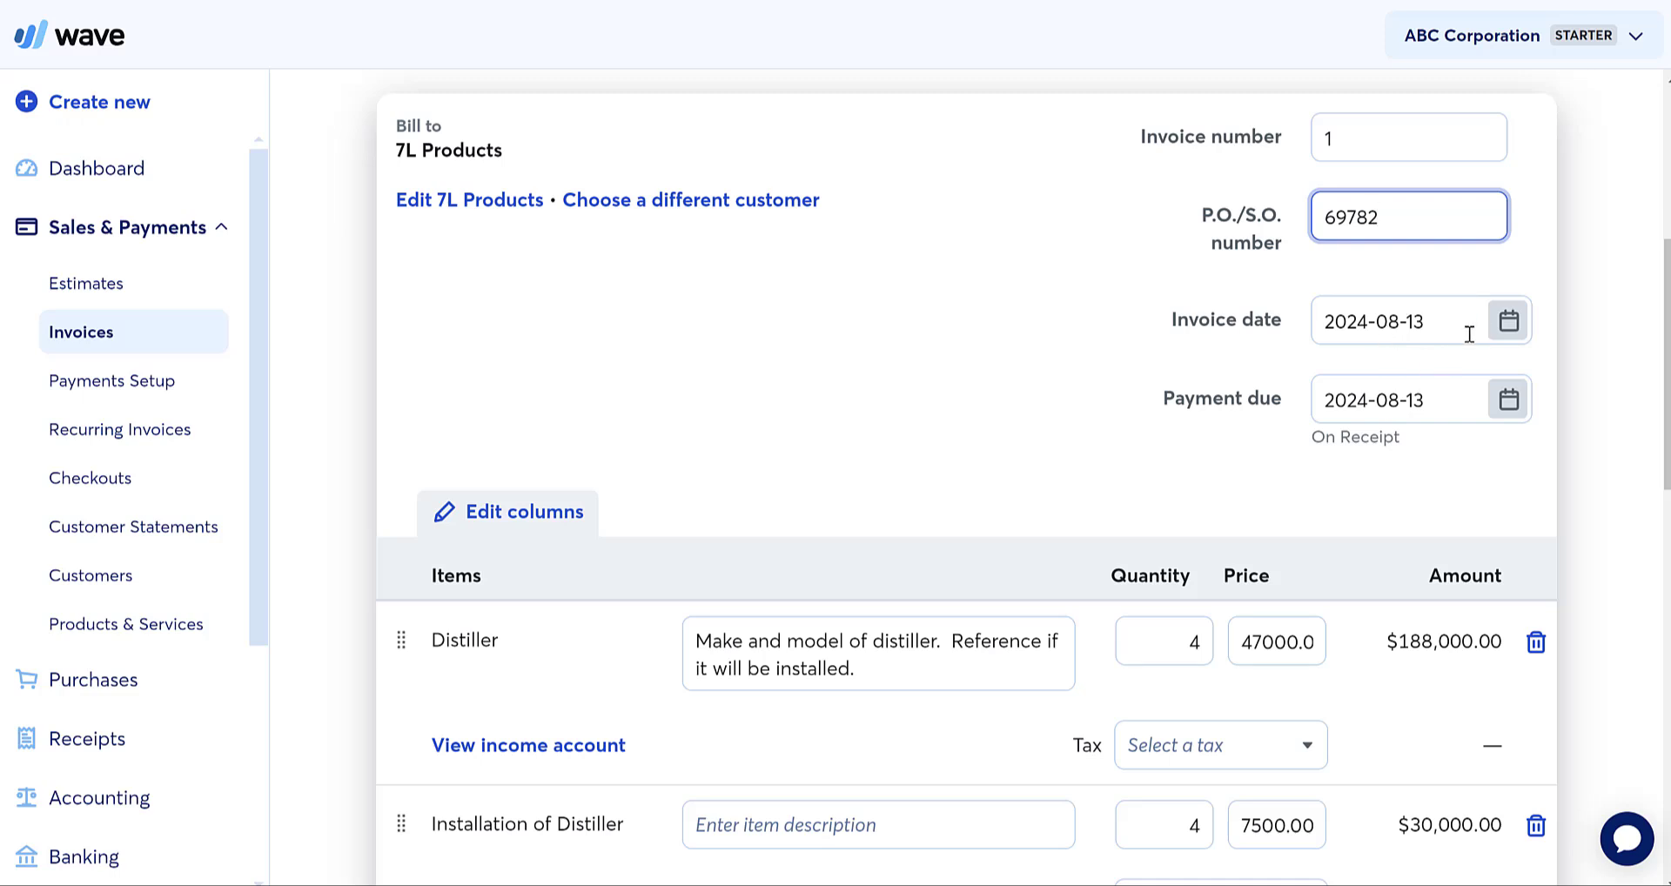
pyautogui.click(1512, 401)
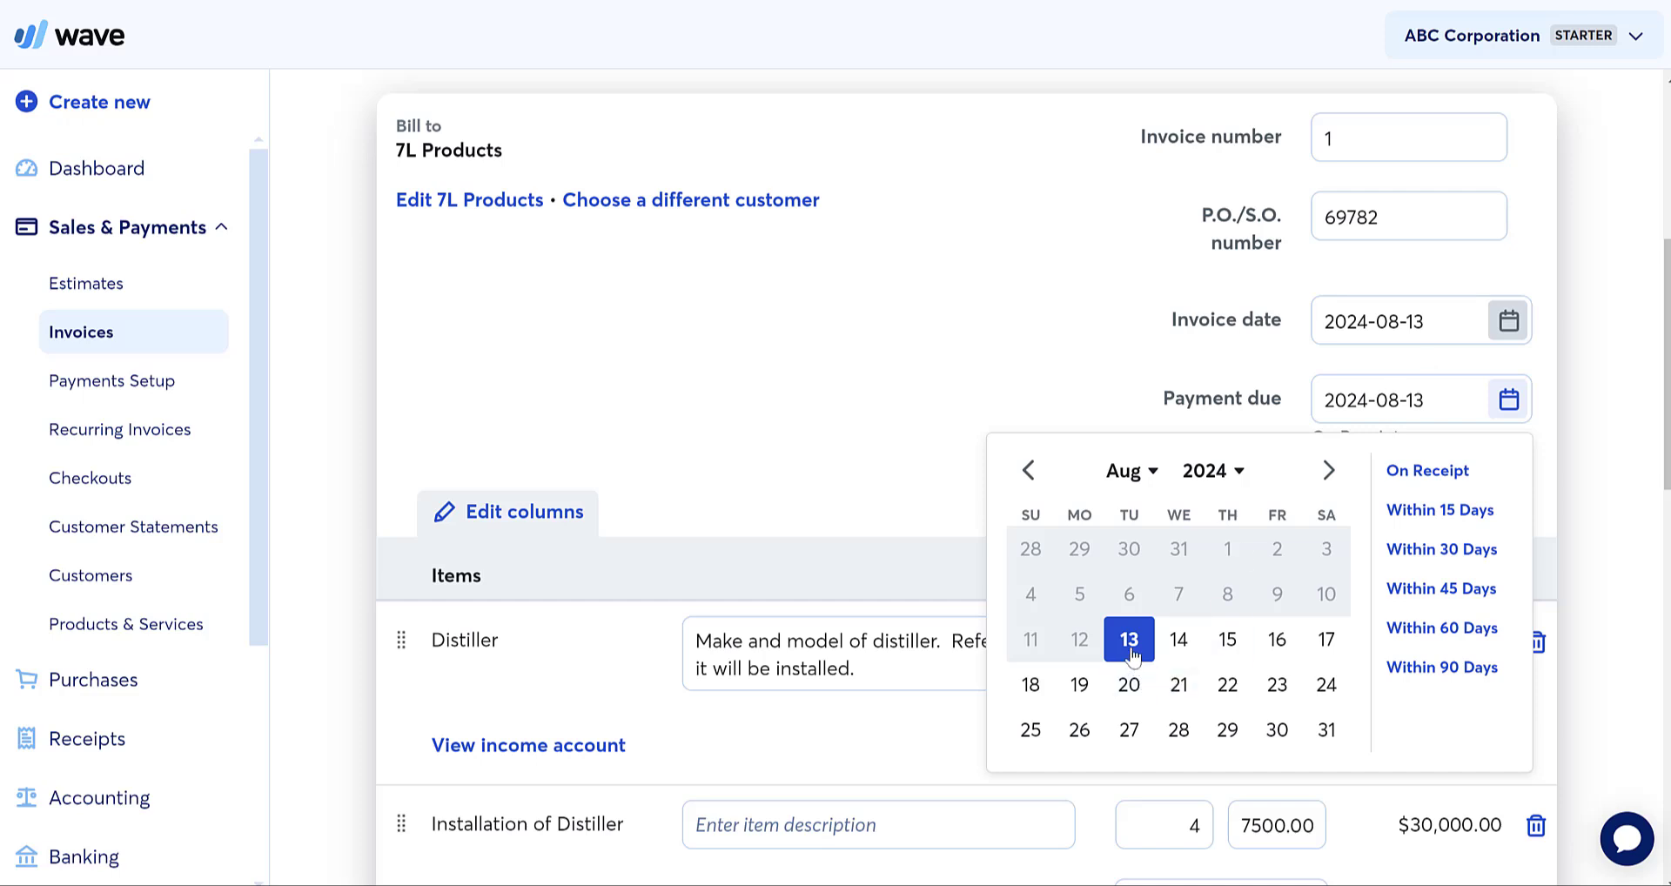
pyautogui.click(1128, 730)
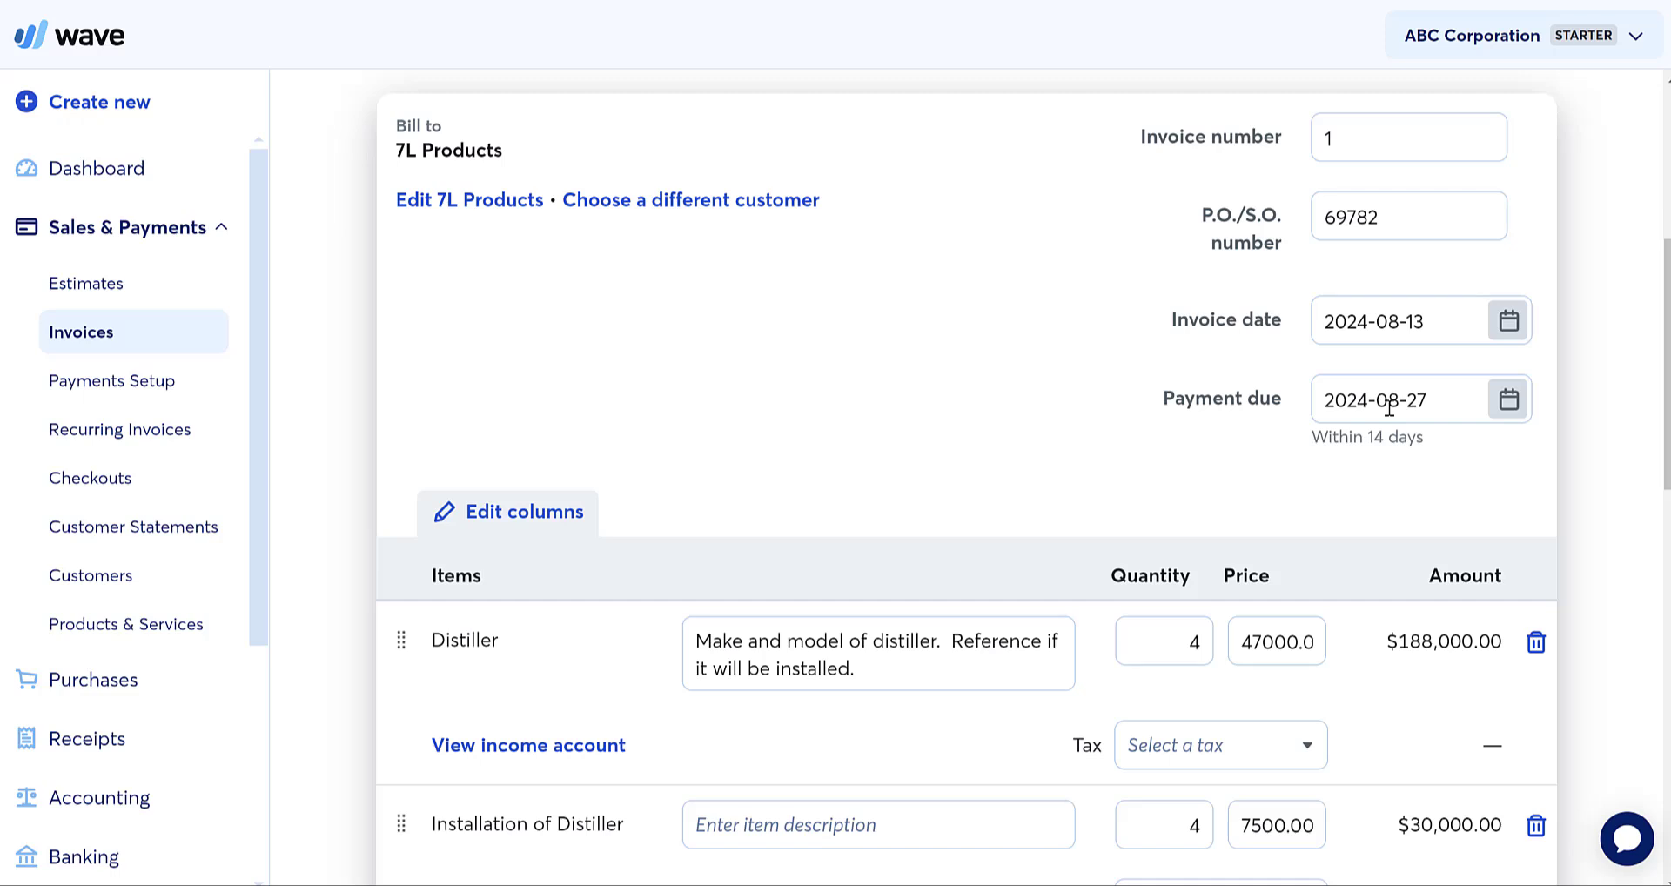
# Set the invoice quantity of both Distiller and Installation of Distiller to 3
pyautogui.scroll(-2, 1079, 409)
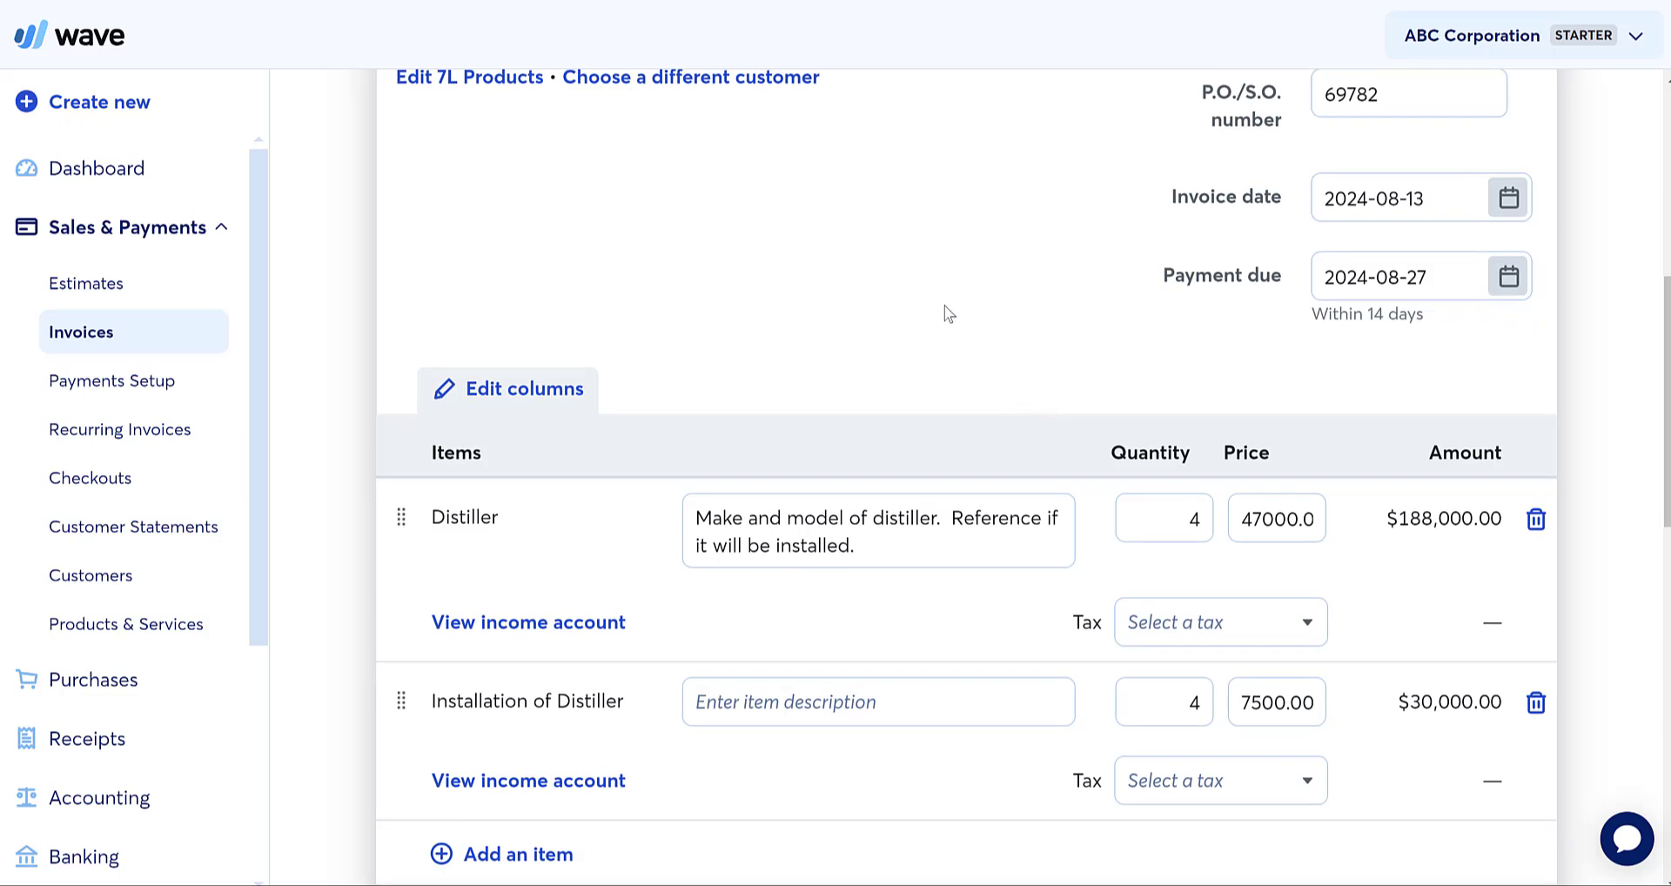
pyautogui.scroll(-1, 769, 286)
pyautogui.scroll(-2, 769, 286)
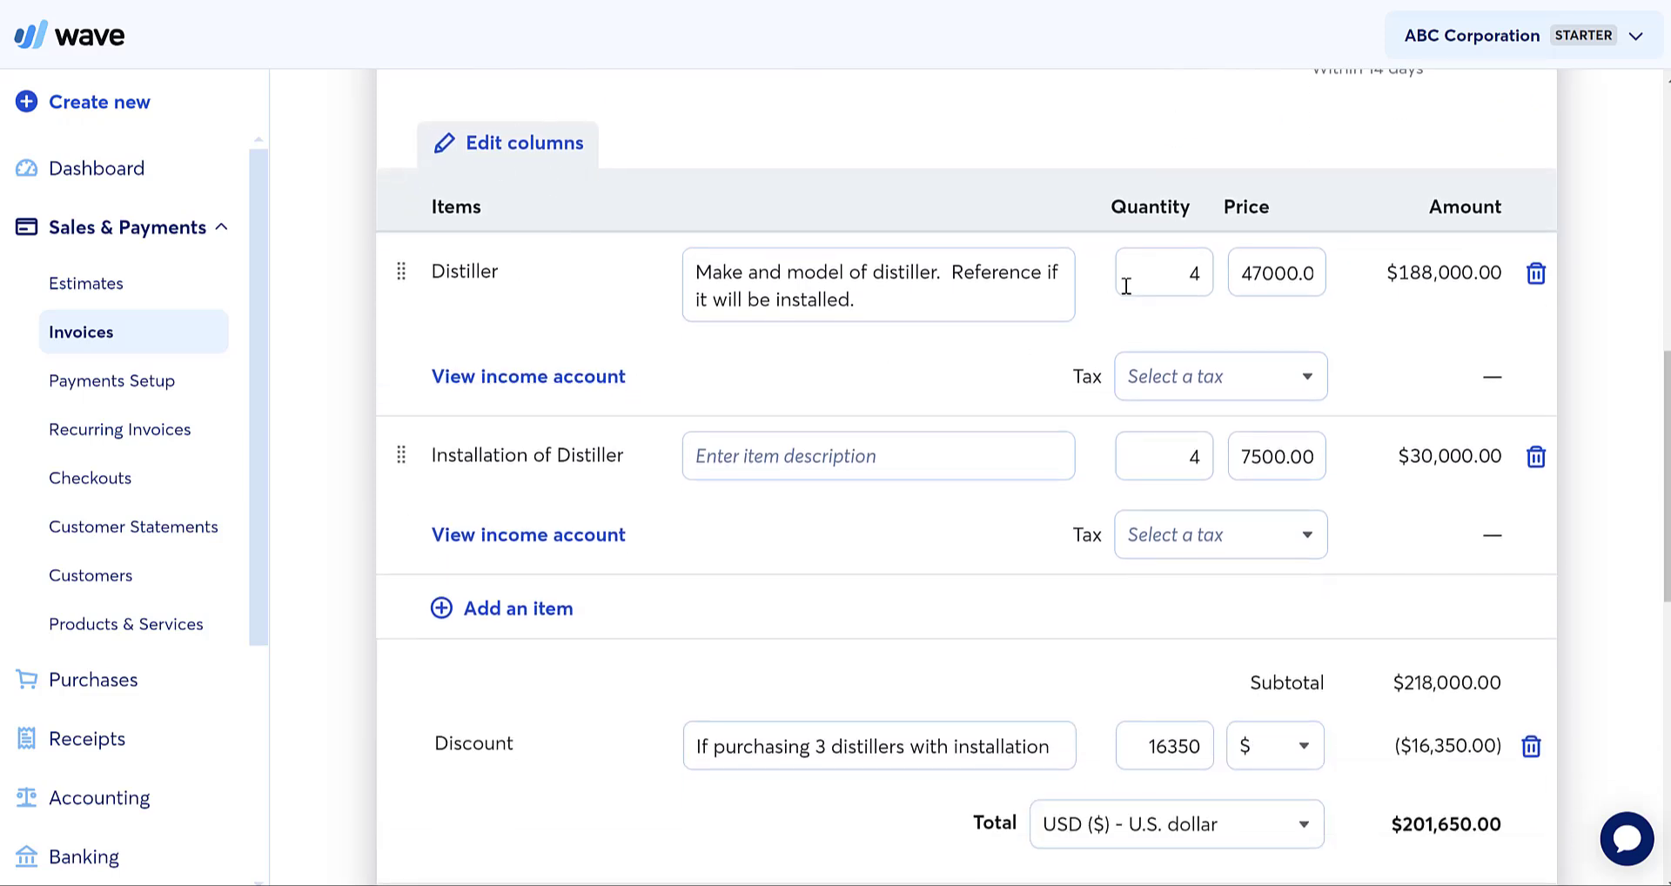
pyautogui.click(1180, 276)
pyautogui.moveTo(1180, 275); pyautogui.dragTo(1206, 276)
pyautogui.click(1206, 276)
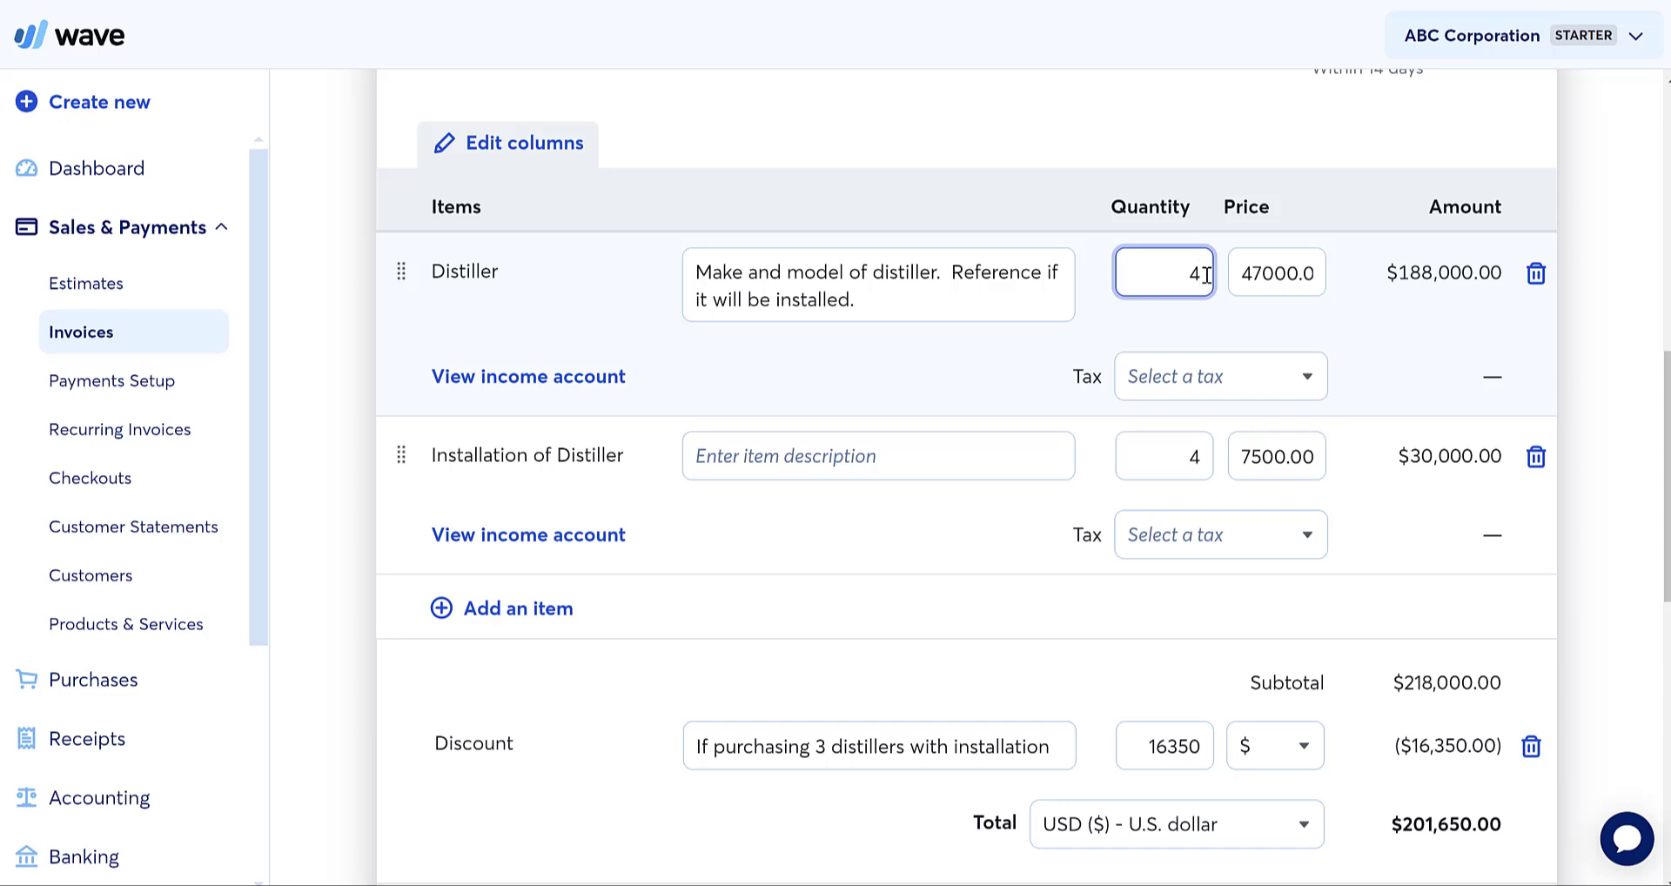
pyautogui.doubleClick(1205, 275)
pyautogui.write('3')
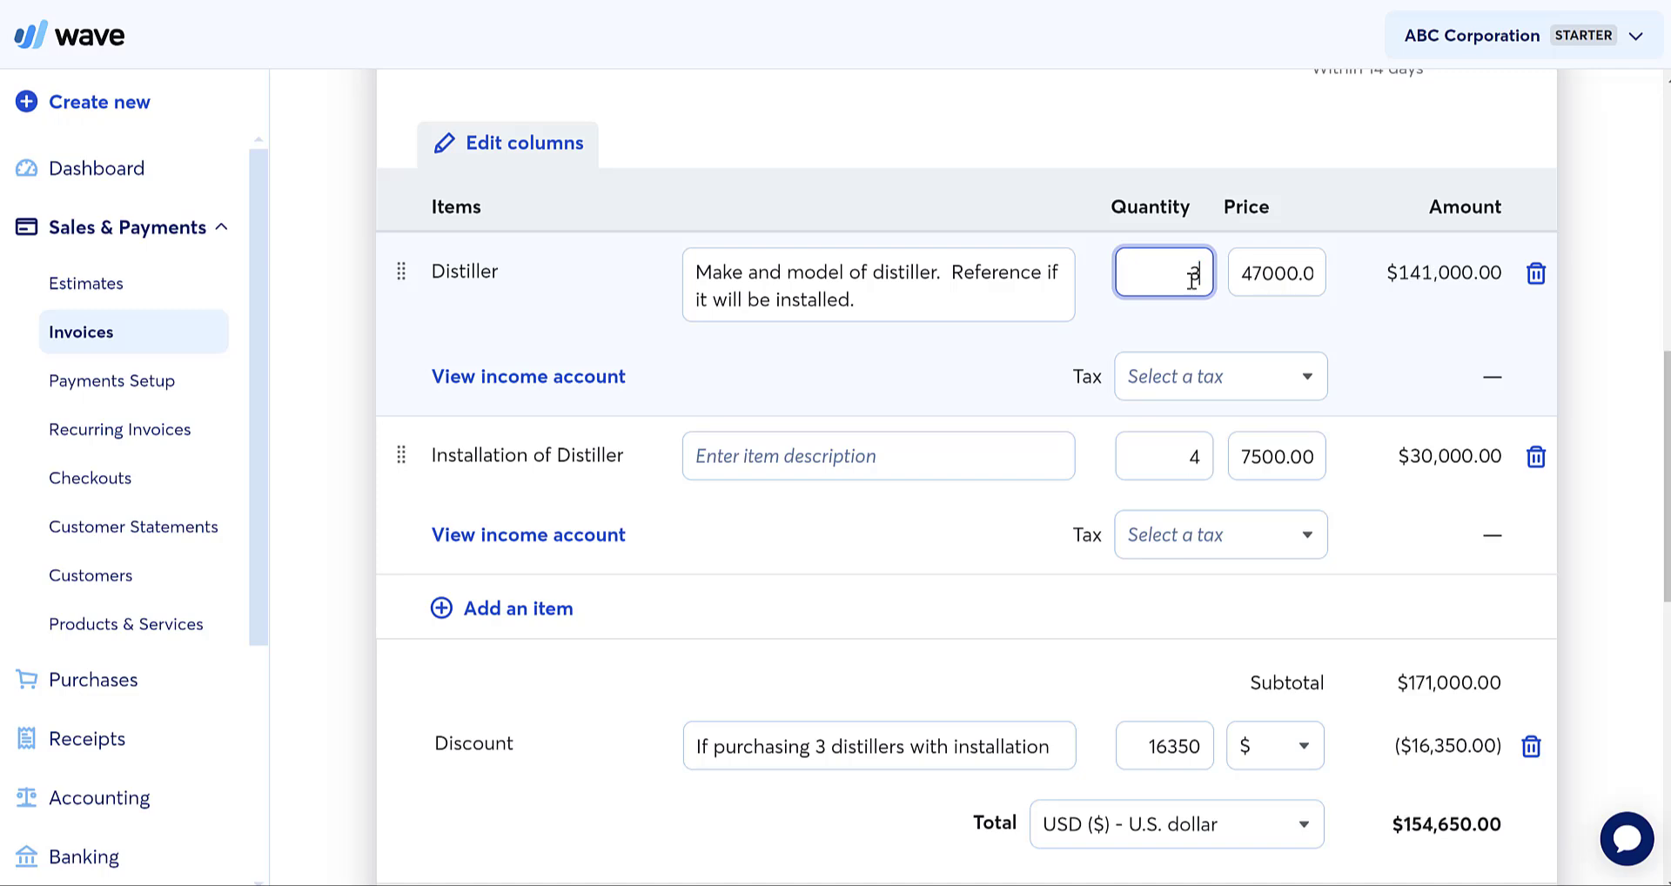
pyautogui.click(1193, 456)
pyautogui.doubleClick(1193, 456)
pyautogui.write('3')
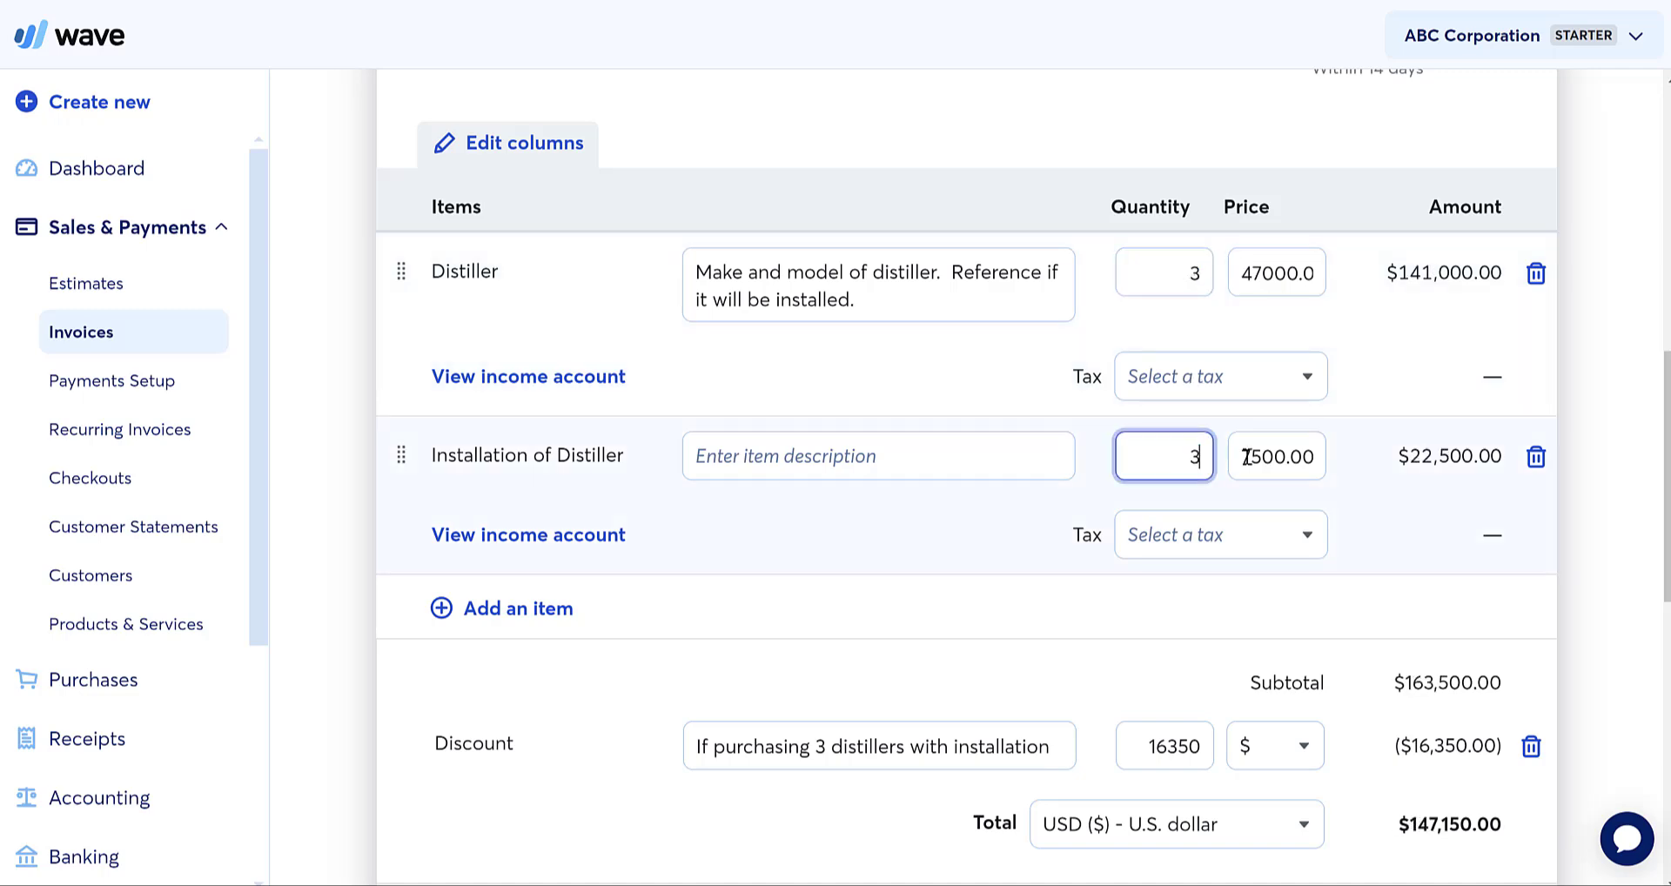
pyautogui.click(1212, 534)
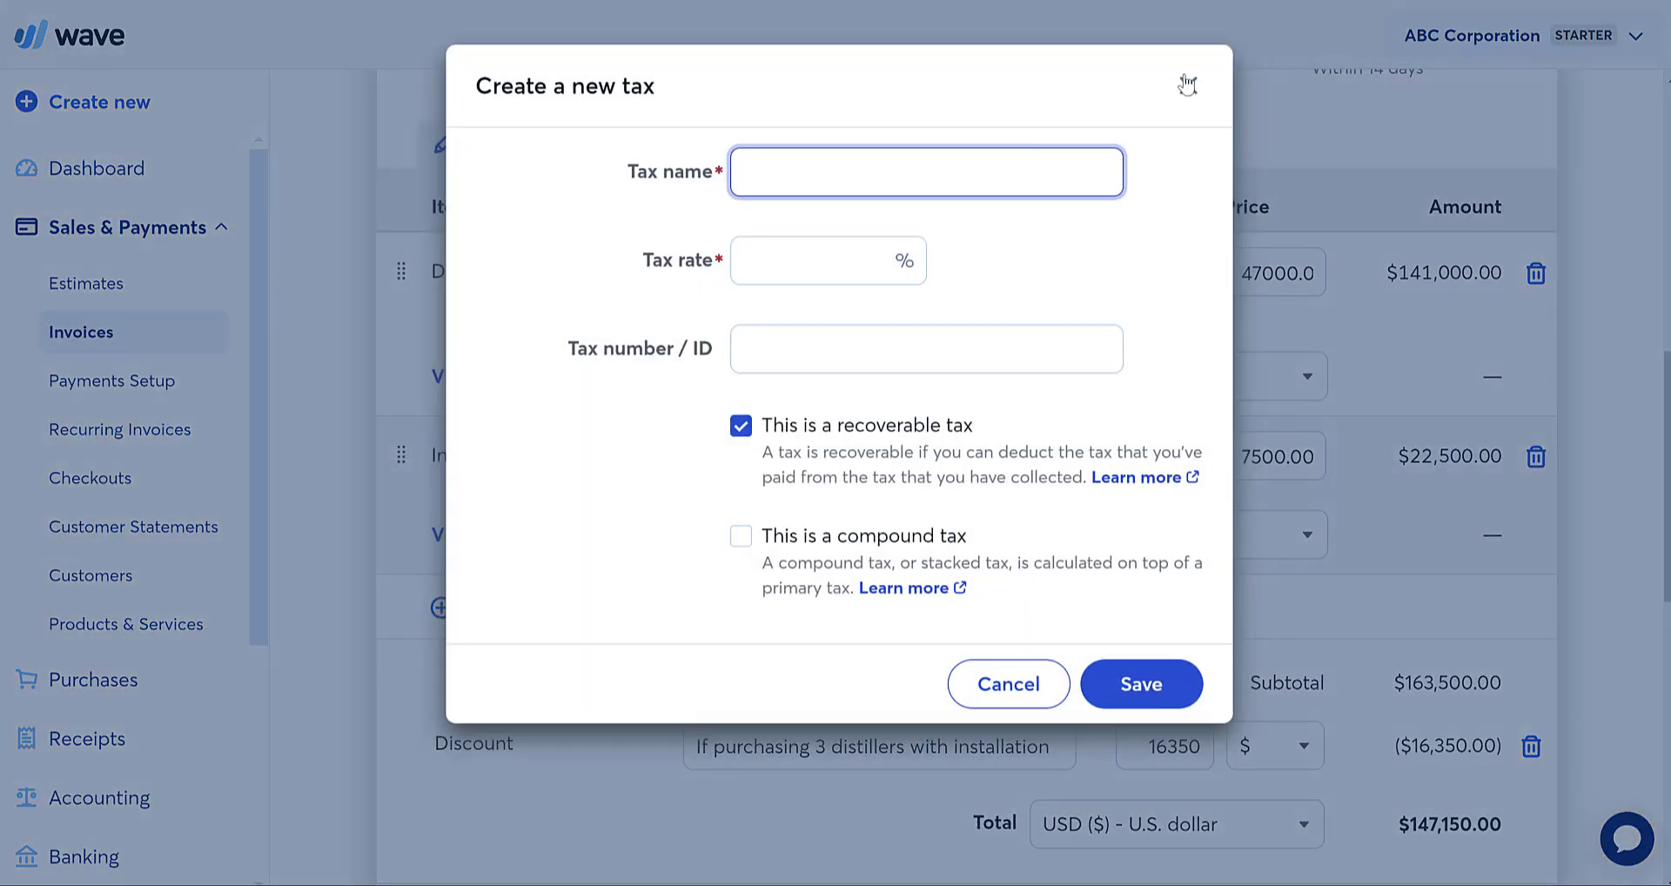
pyautogui.click(1186, 82)
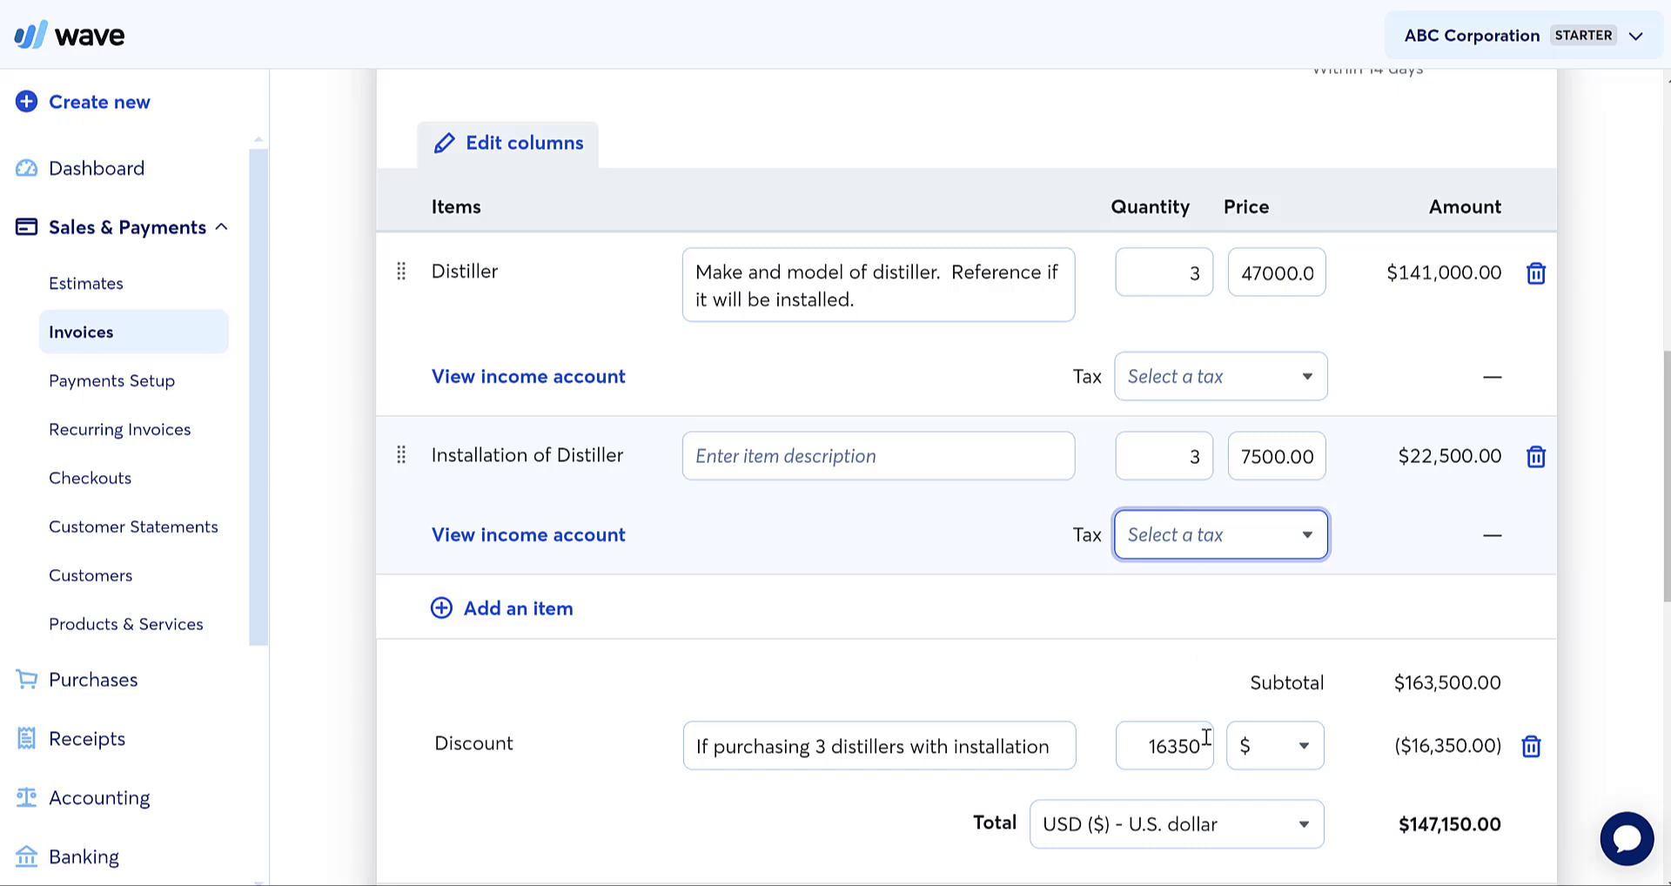
# Switch the invoice discount from a dollar amount to a percentage and set it to 10%
pyautogui.click(1268, 761)
pyautogui.click(1256, 846)
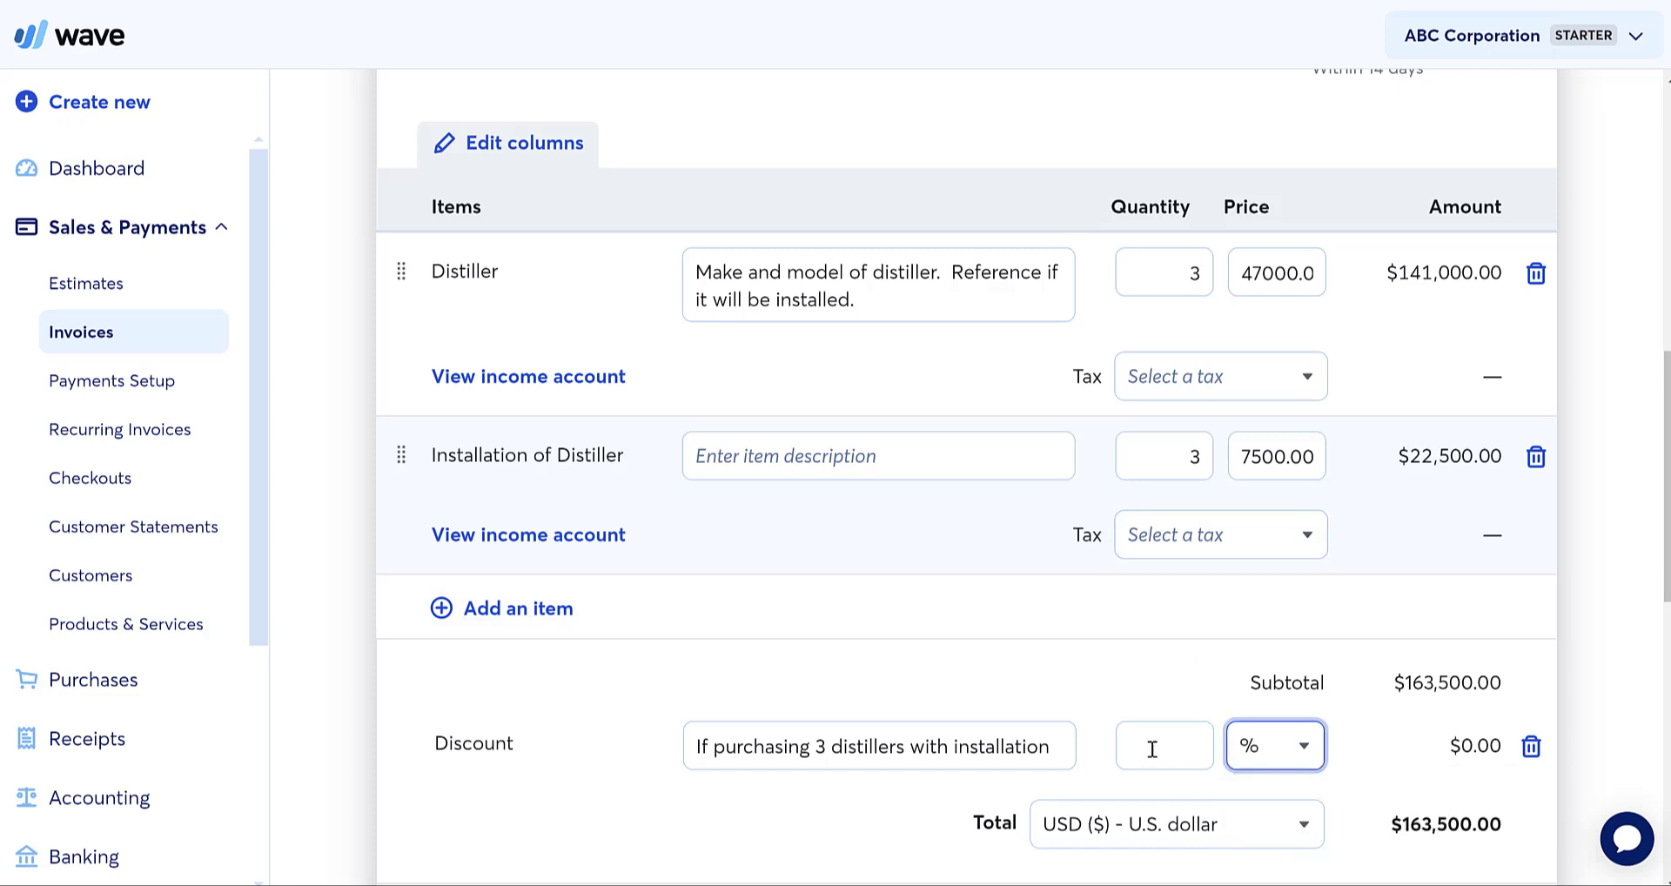
pyautogui.click(1151, 747)
pyautogui.write('10')
pyautogui.click(1111, 700)
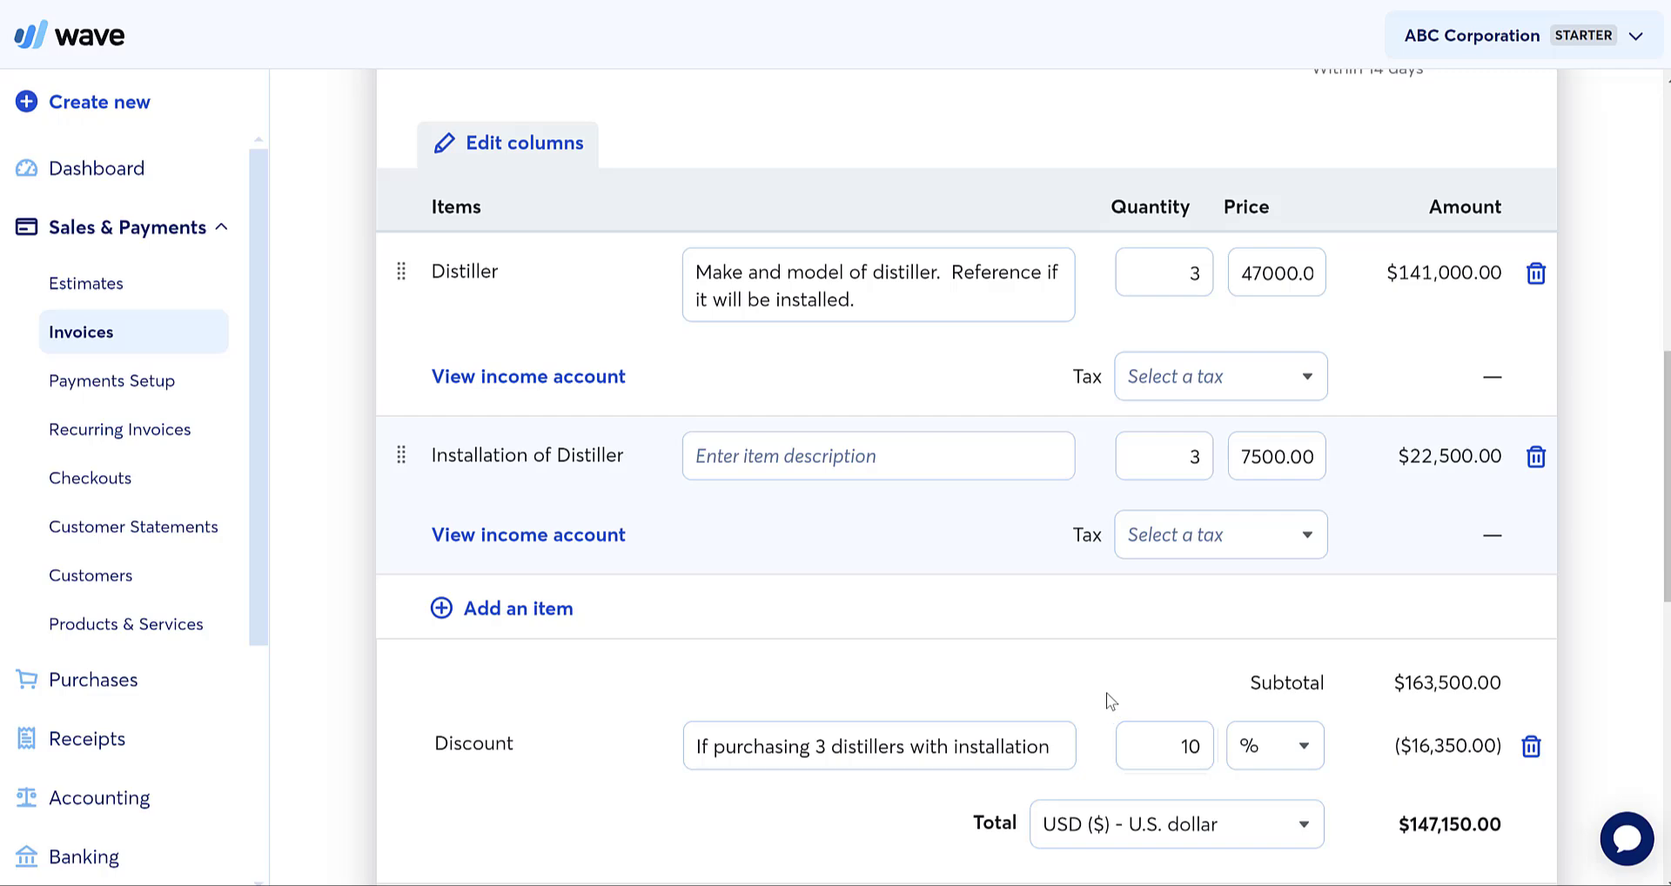
# Start the invoice's notes and terms with the lines "Payment to be remitted to:" and "Bank First"
pyautogui.scroll(-4, 1110, 701)
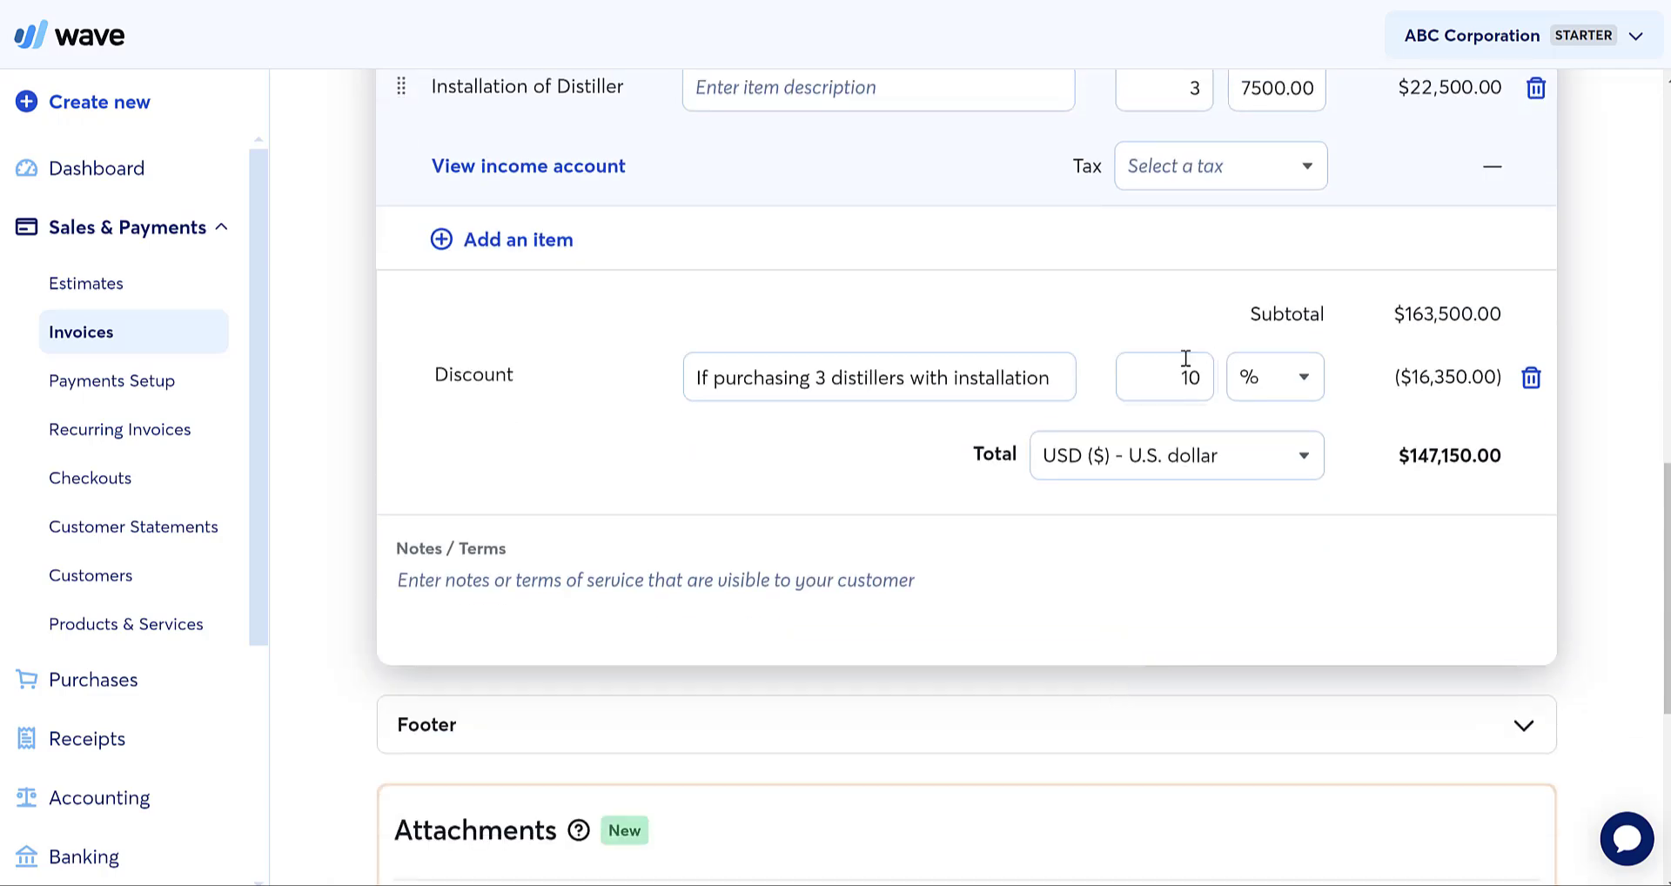
pyautogui.scroll(-1, 1177, 483)
pyautogui.scroll(-1, 1178, 484)
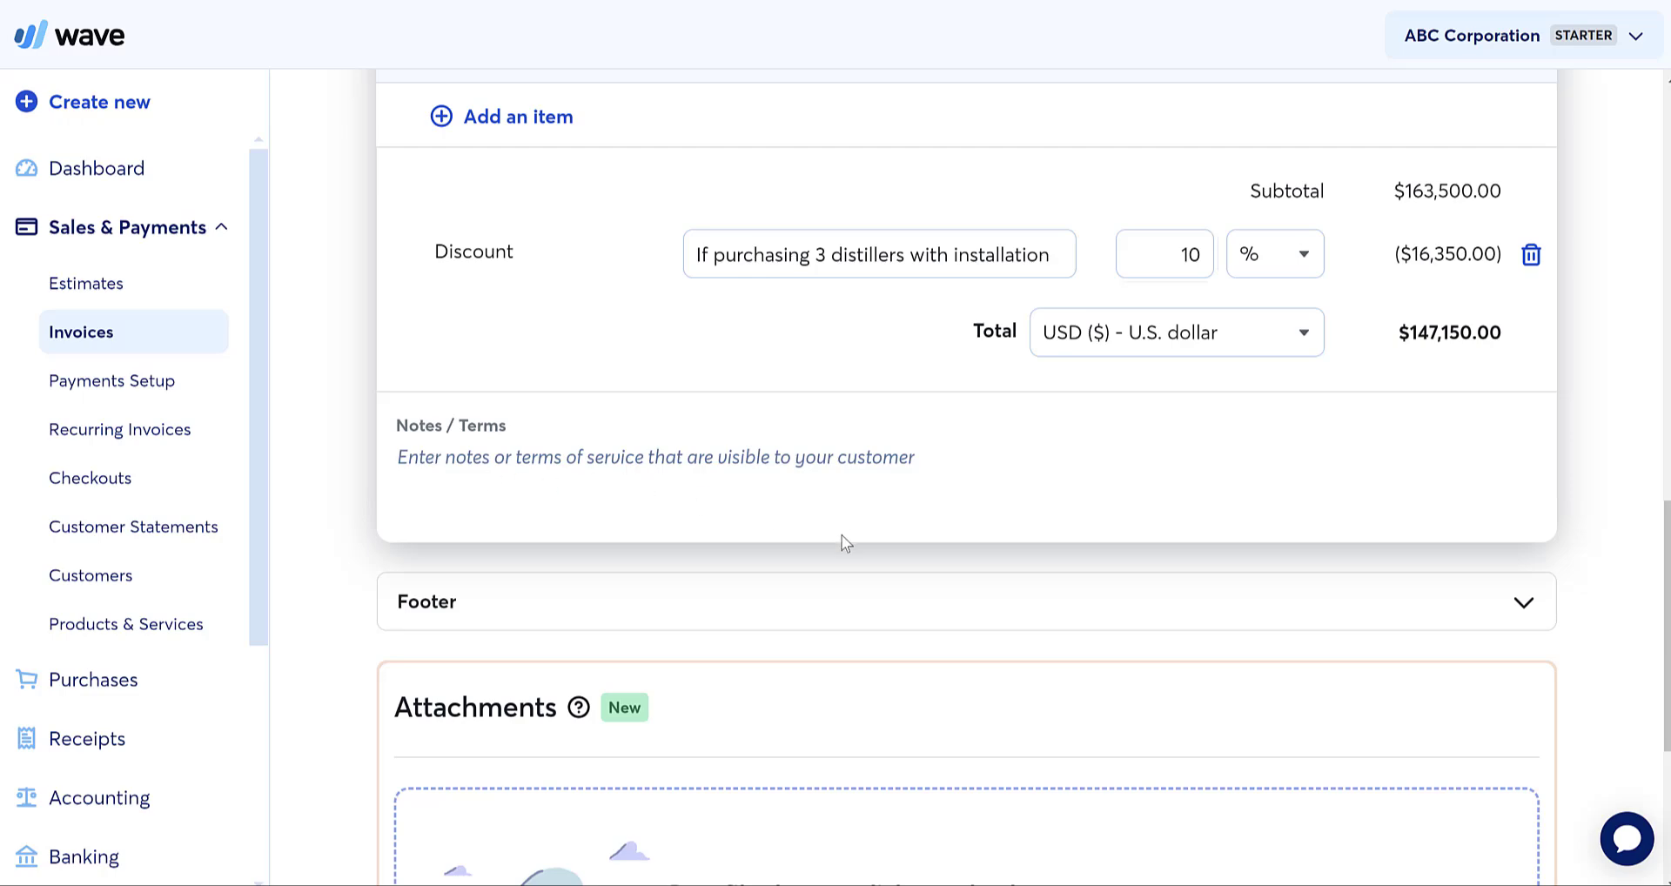
pyautogui.scroll(8, 816, 478)
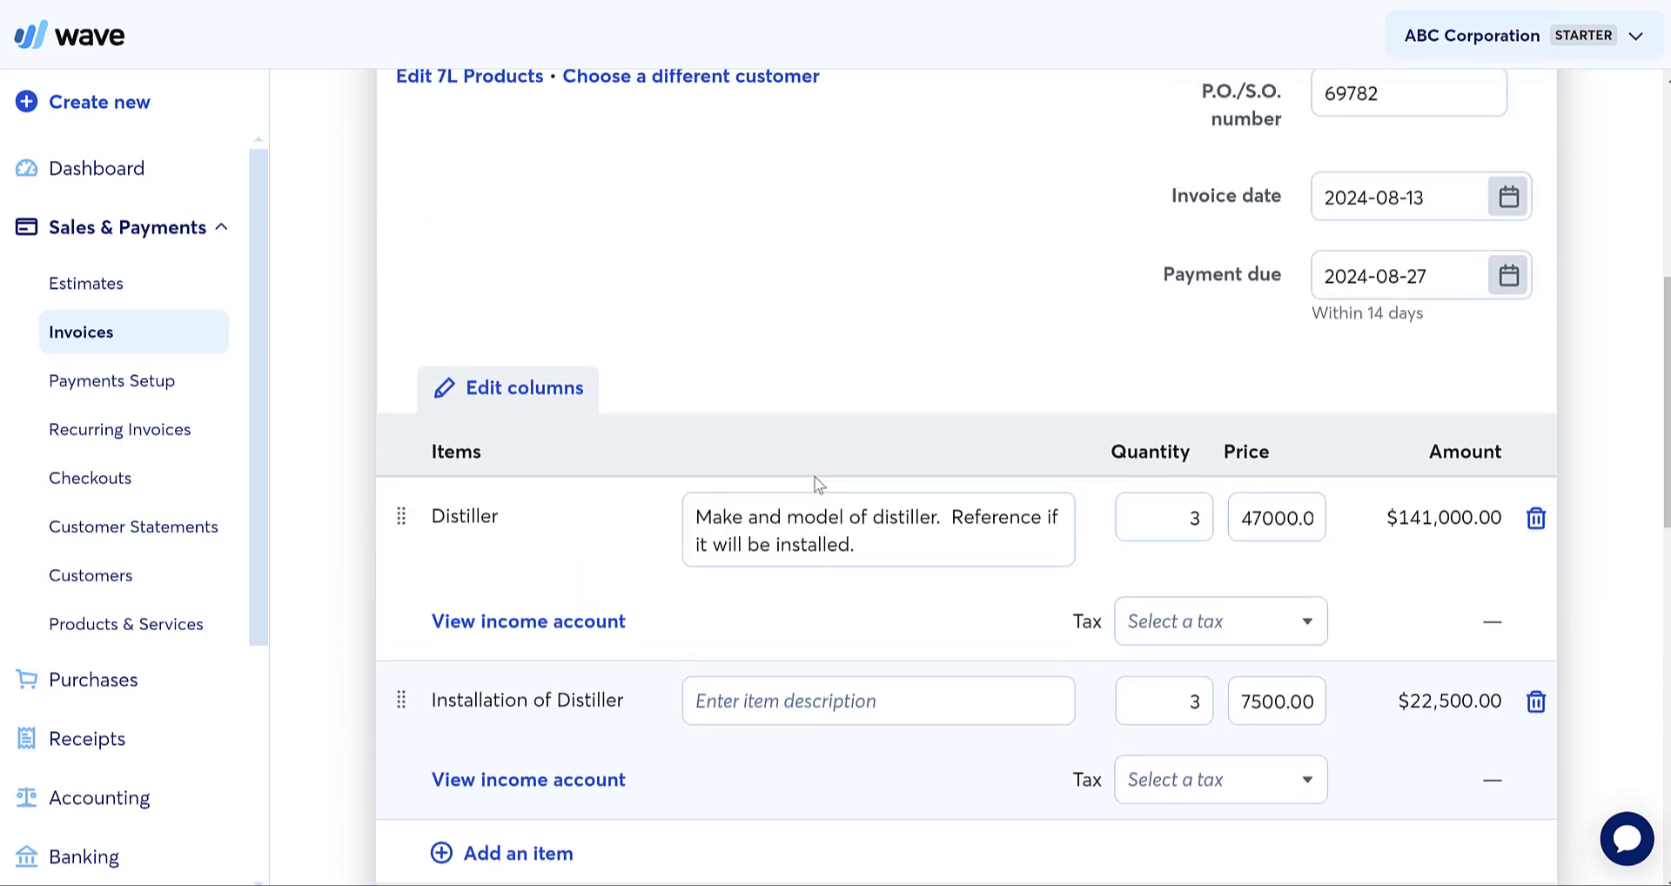
pyautogui.scroll(-10, 816, 478)
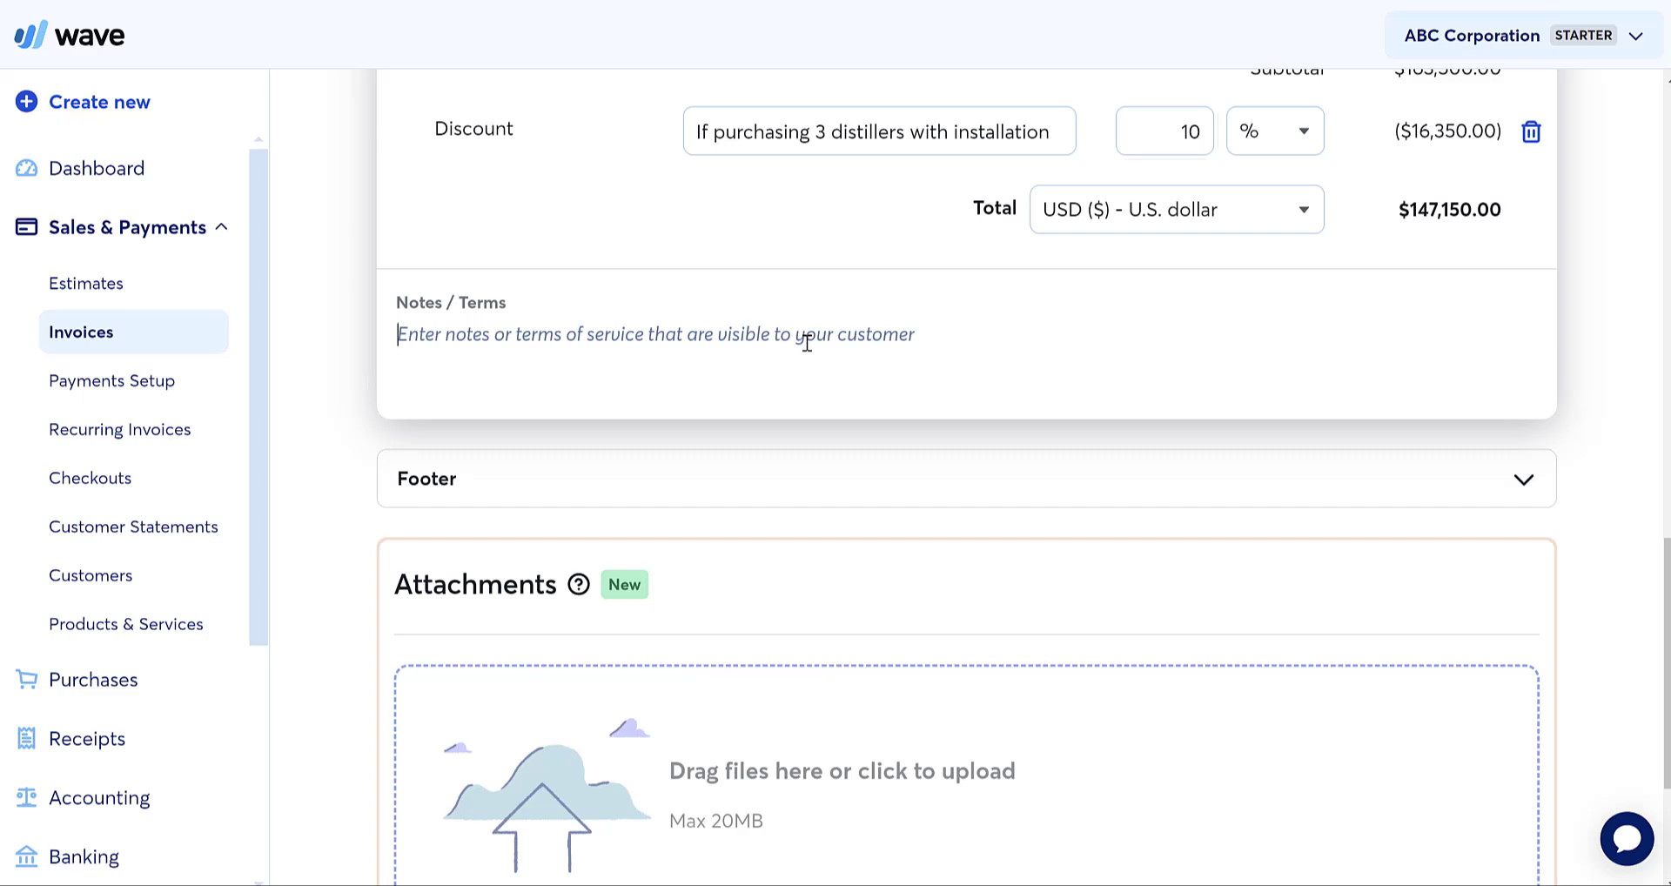
pyautogui.write('Payment ')
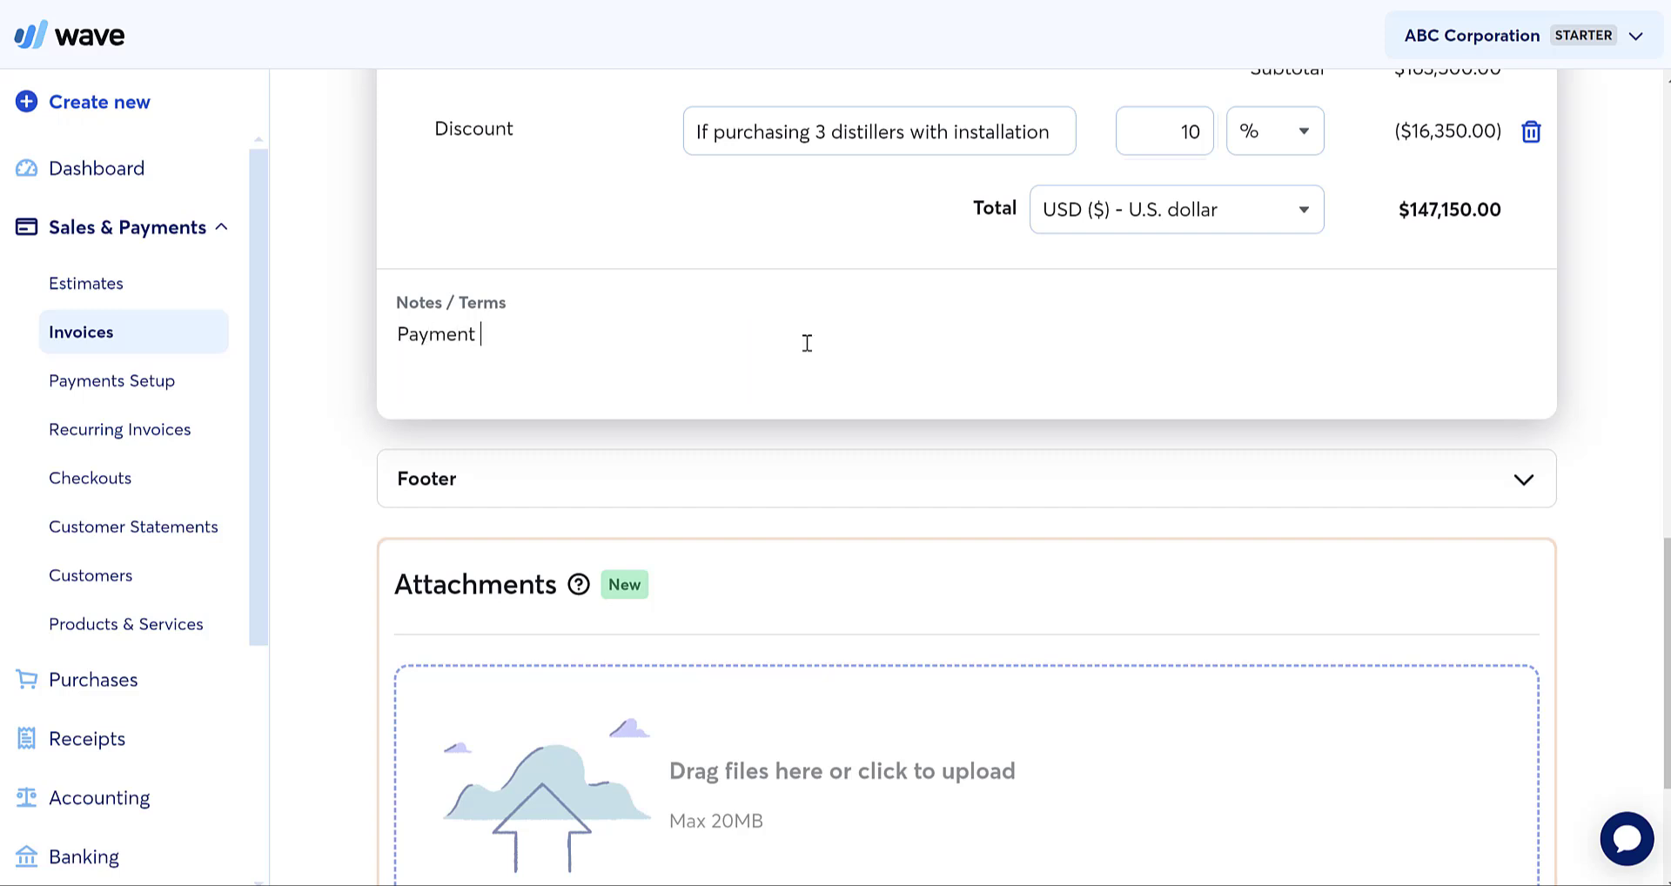
pyautogui.write('to be remitted to:')
pyautogui.press('Return')
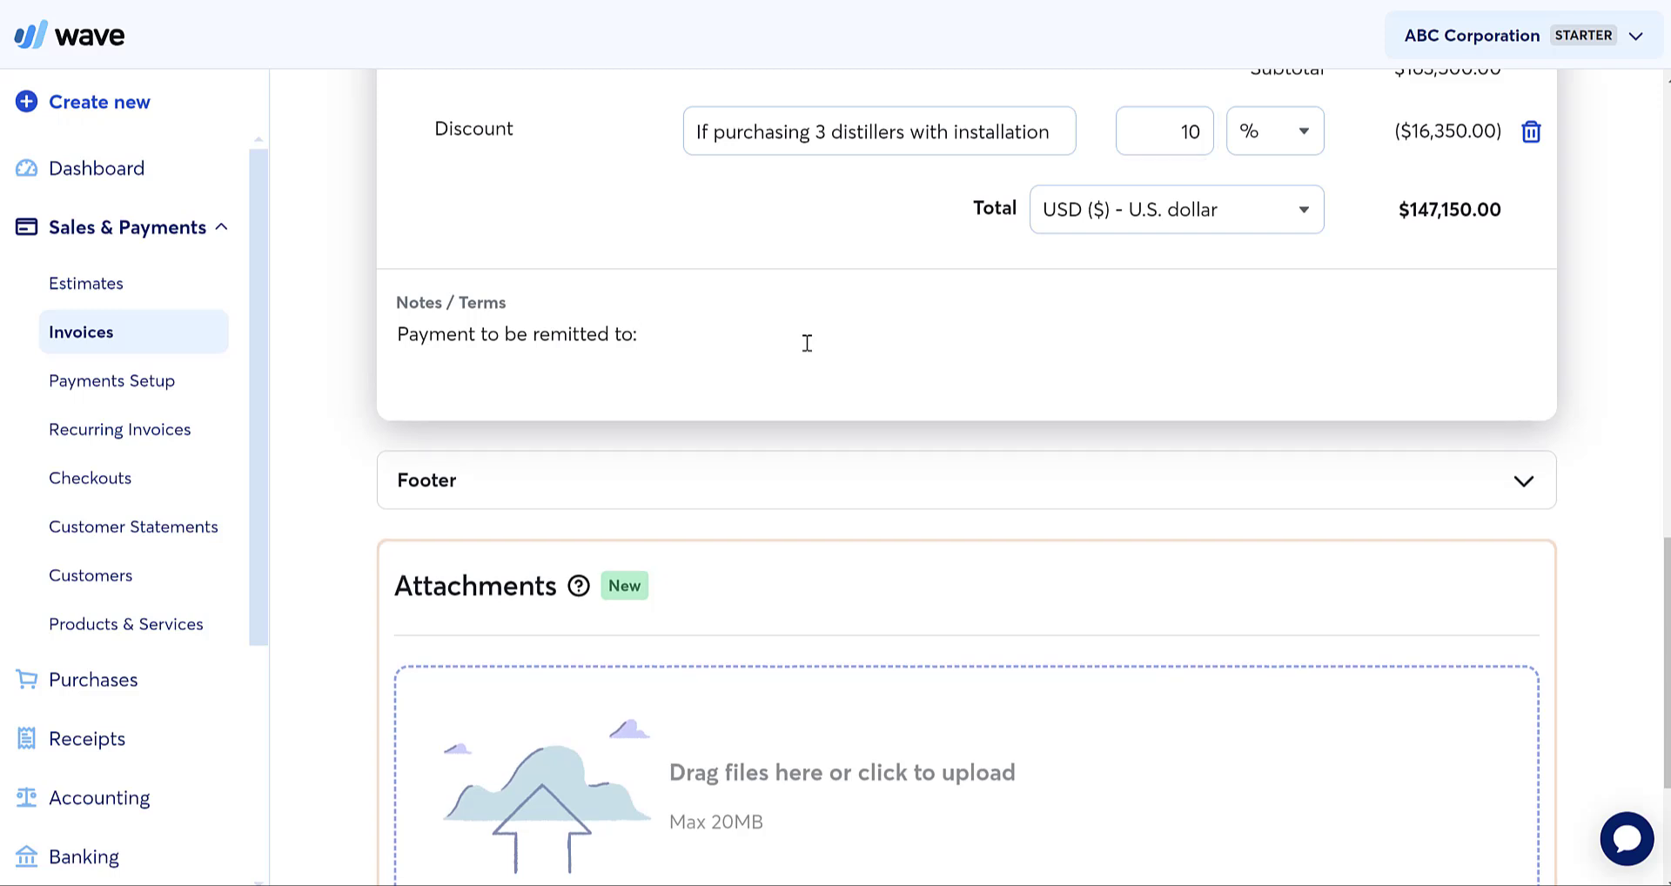
pyautogui.write('Bank First')
pyautogui.press('Return')
# Add a Routing line and an Account line with the bank's routing number and account number to the notes
pyautogui.write('Routin')
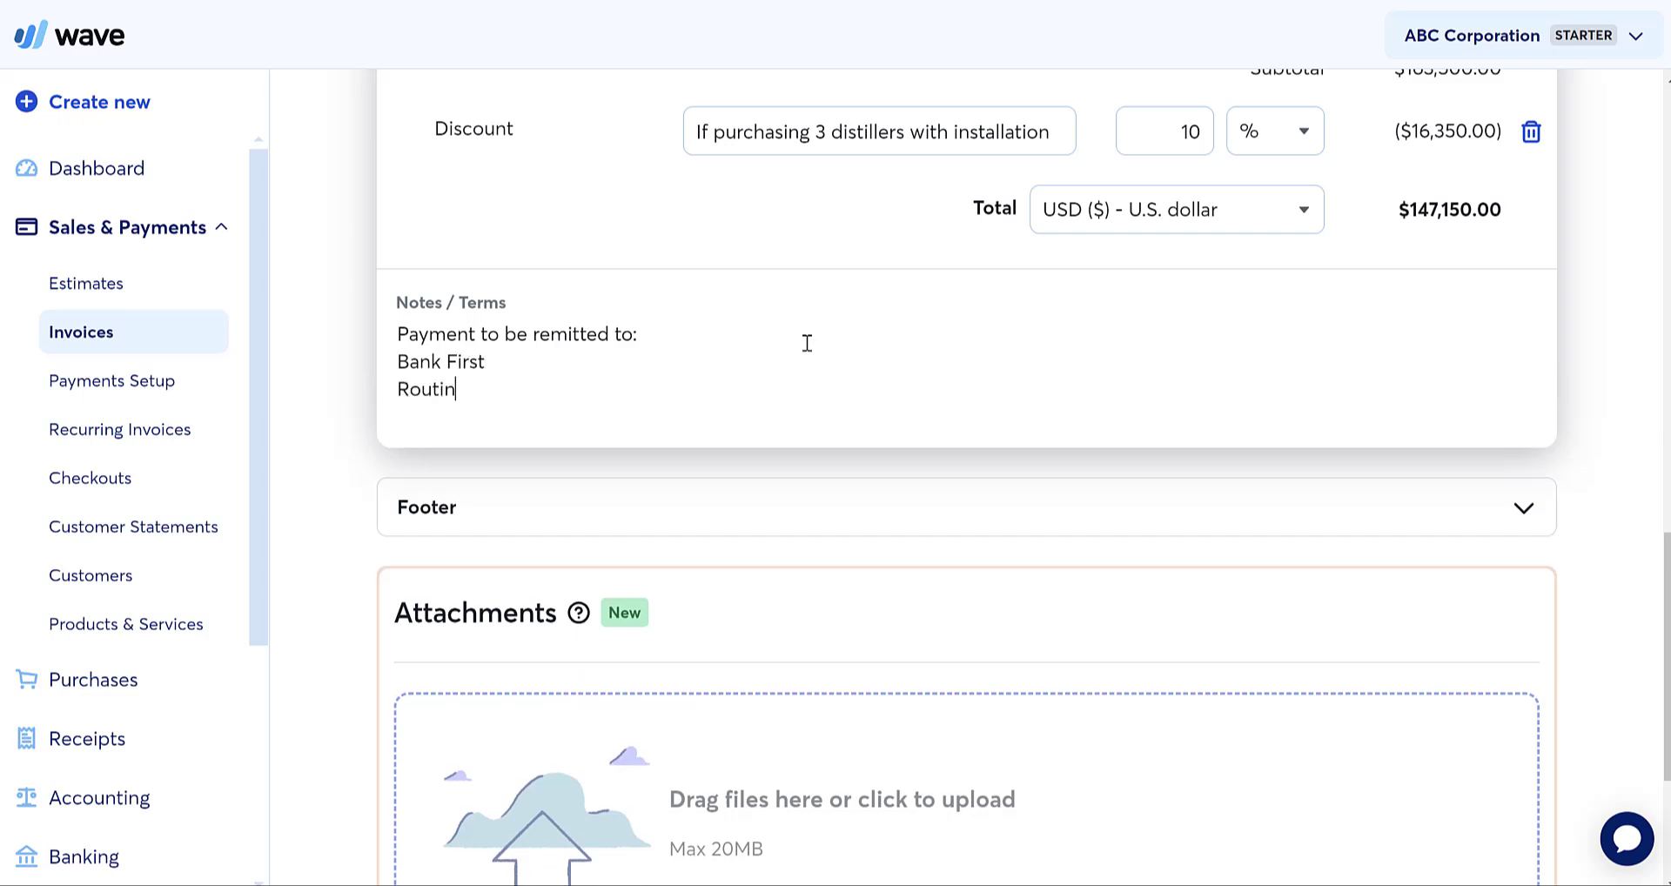
pyautogui.write('g 00000000')
pyautogui.press('Return')
pyautogui.write('Accot')
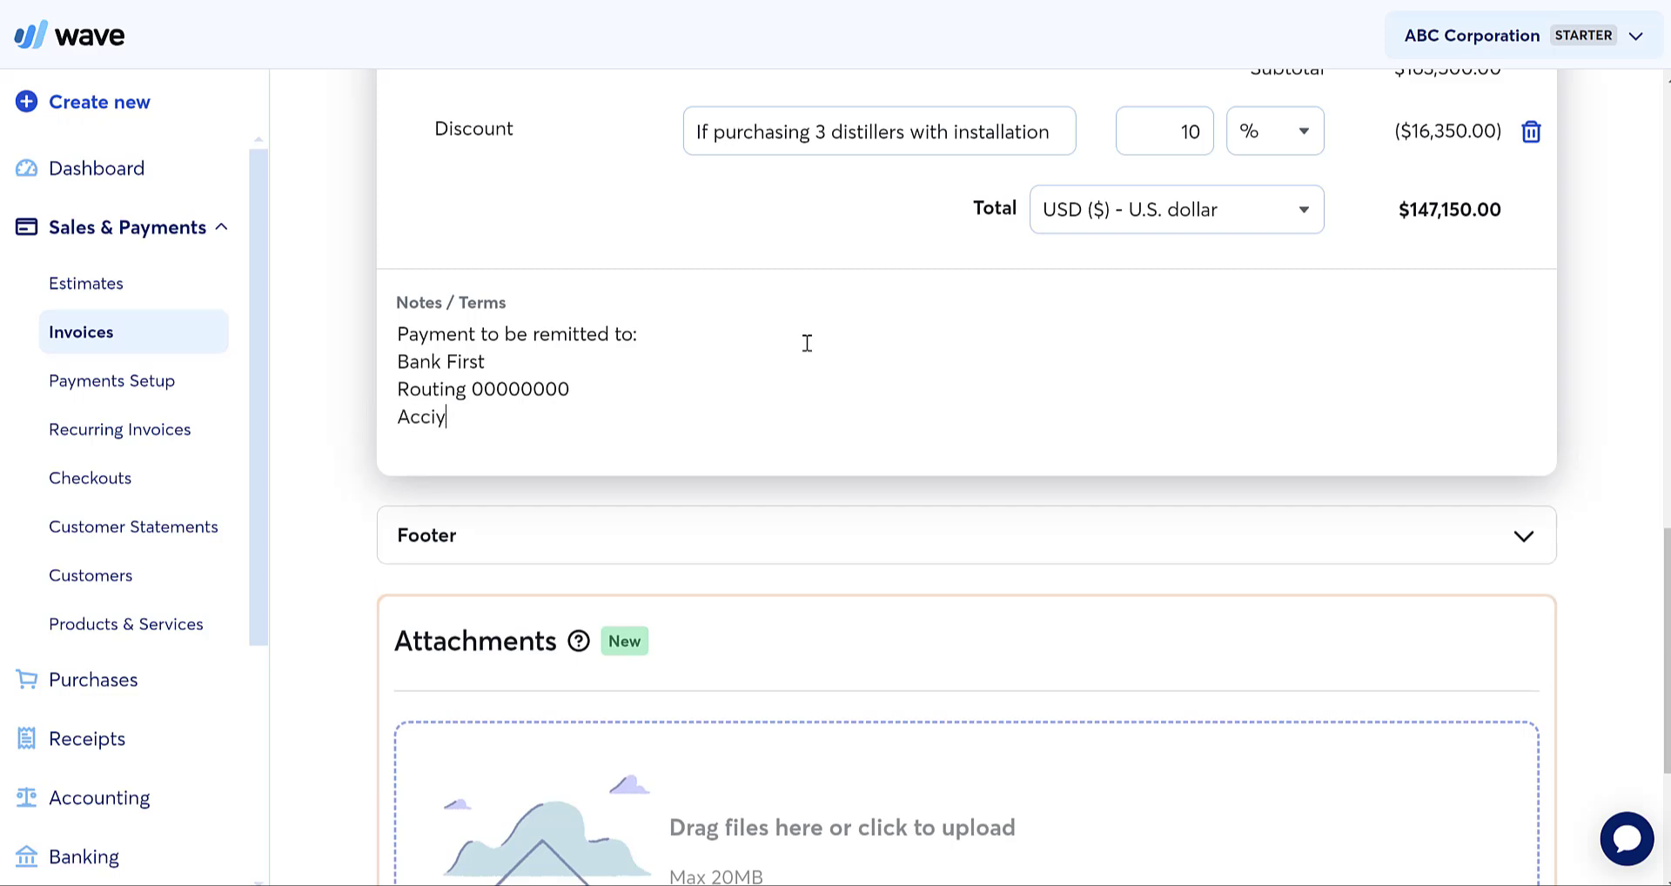
pyautogui.press('BackSpace')
pyautogui.press('BackSpace')
pyautogui.write('i')
pyautogui.write('o')
pyautogui.press('BackSpace')
pyautogui.press('BackSpace')
pyautogui.write('ount 0000000000')
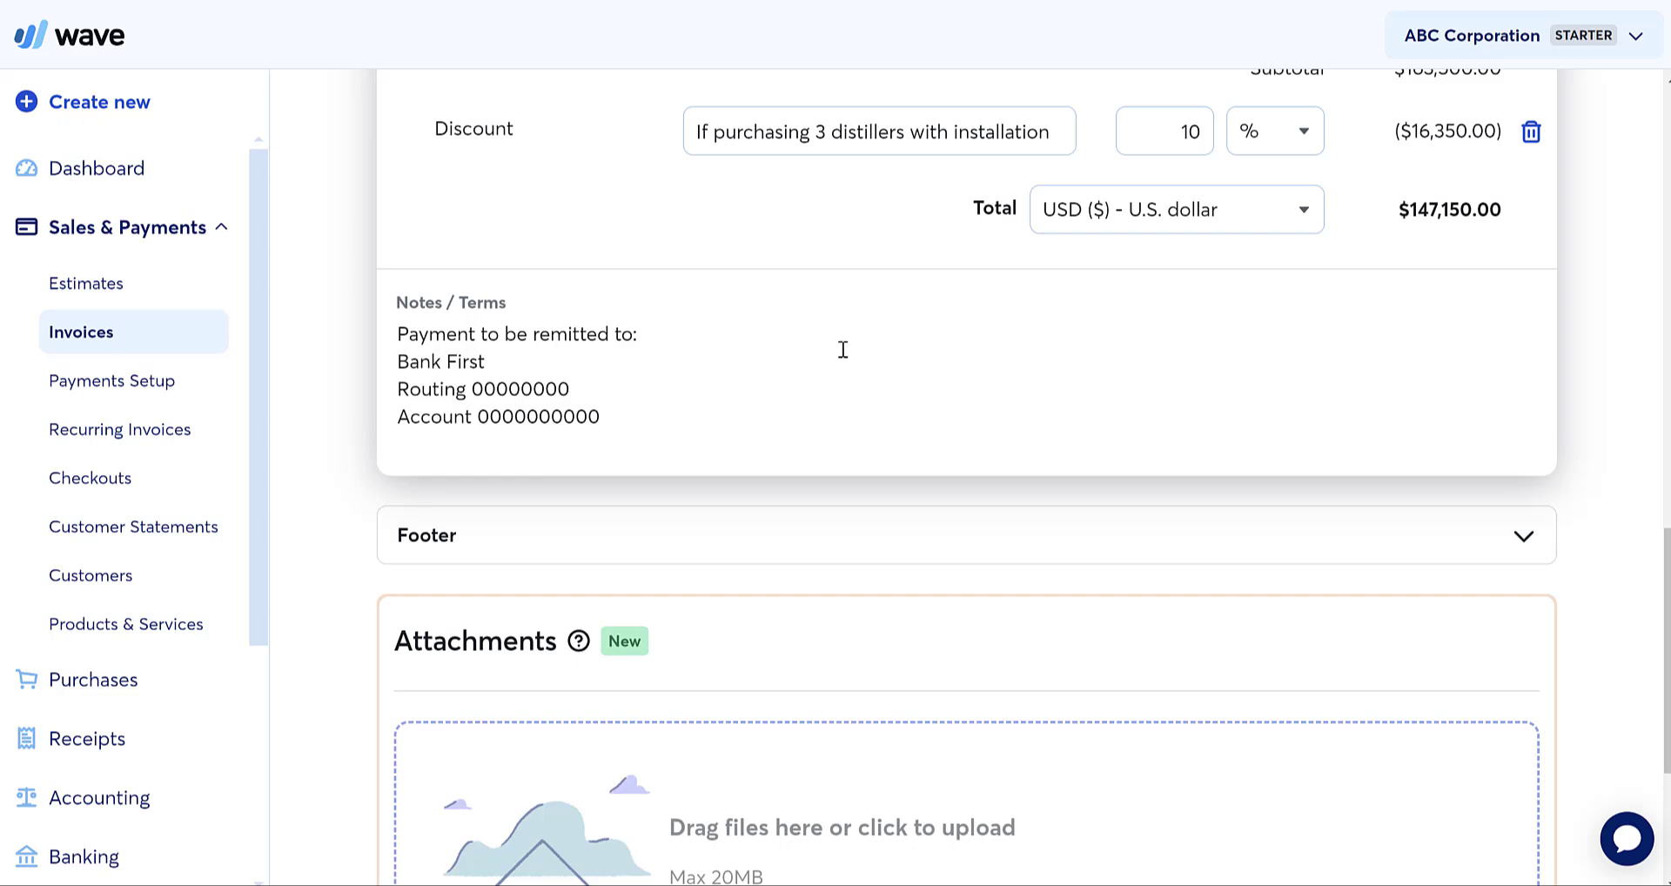
# Review the invoice from its title, billing details and dates through the items, discount and payment notes
pyautogui.scroll(-2, 813, 435)
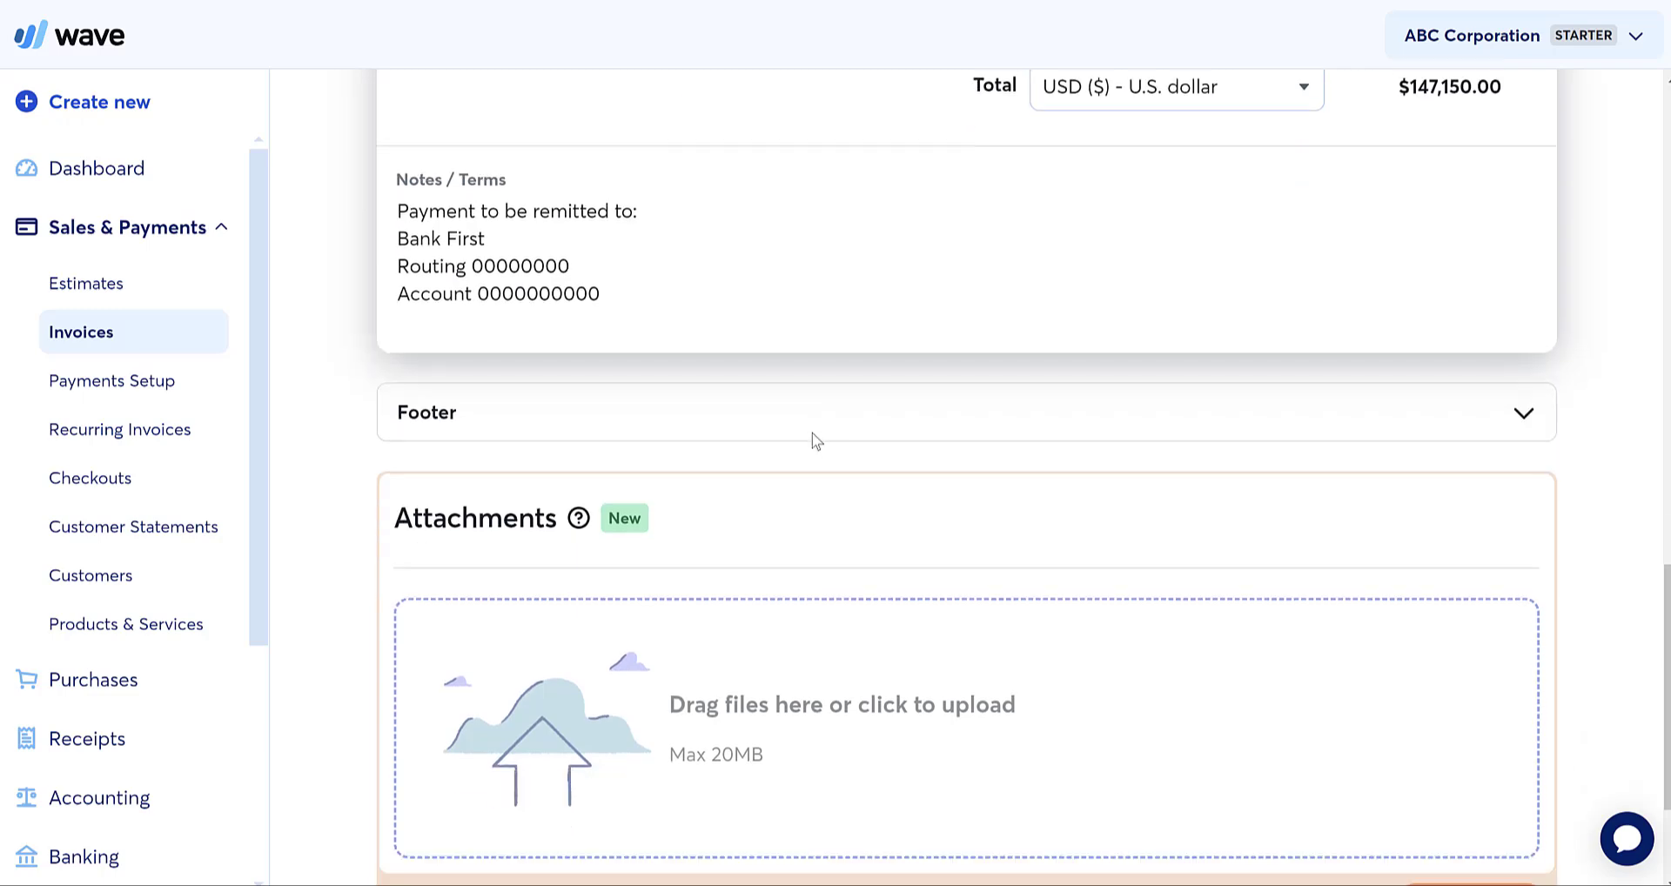
pyautogui.scroll(1, 688, 217)
pyautogui.scroll(15, 795, 307)
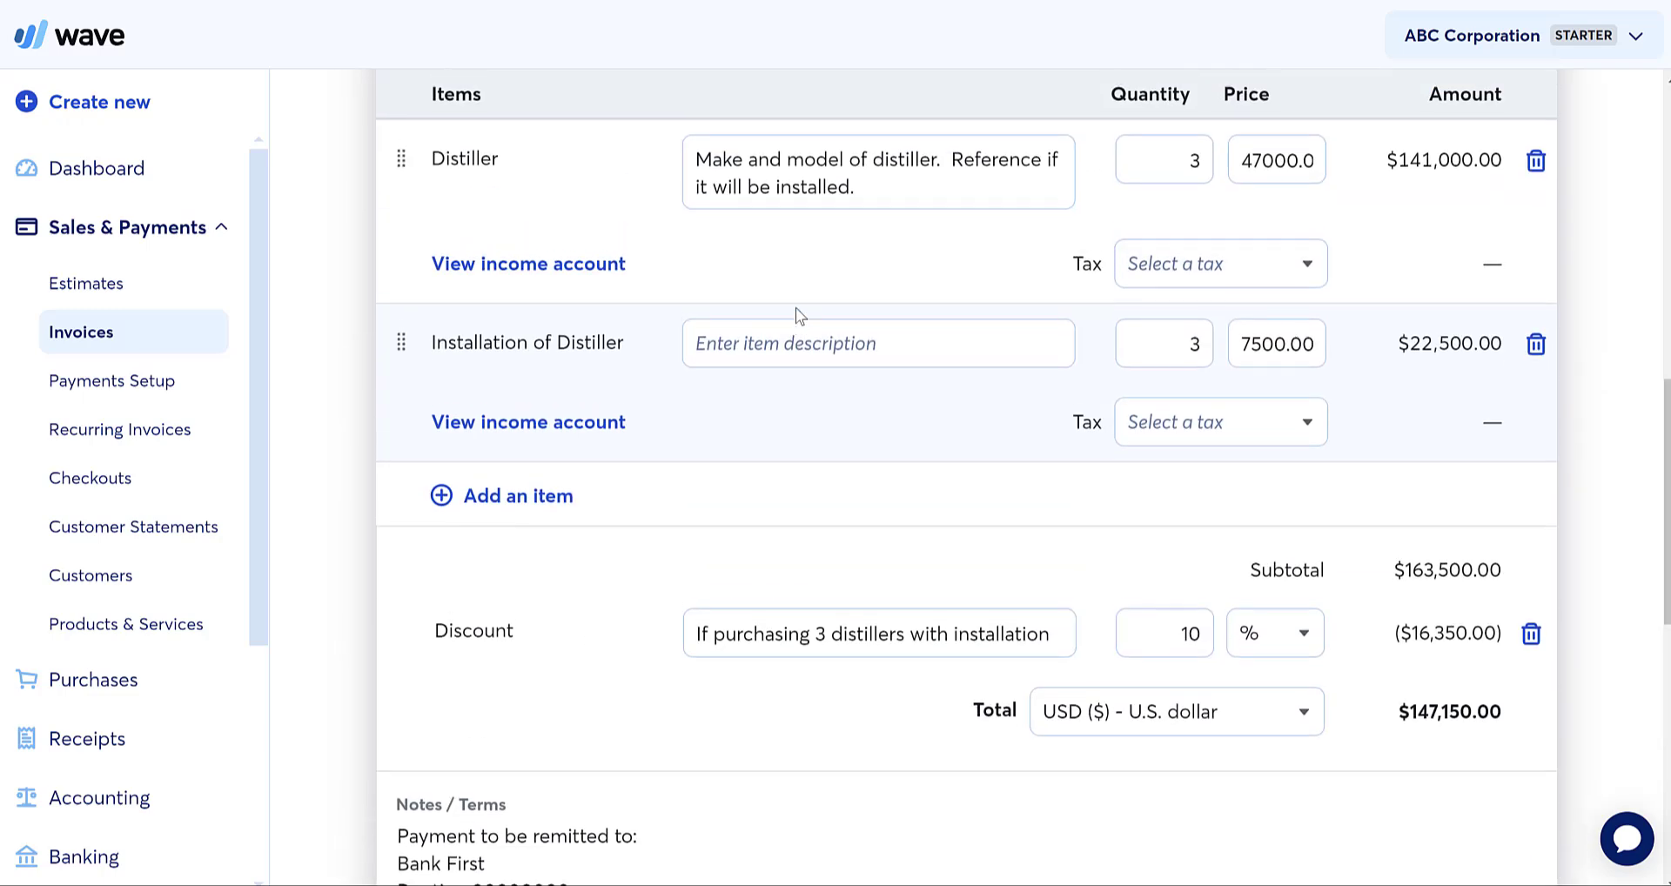
pyautogui.scroll(2, 827, 313)
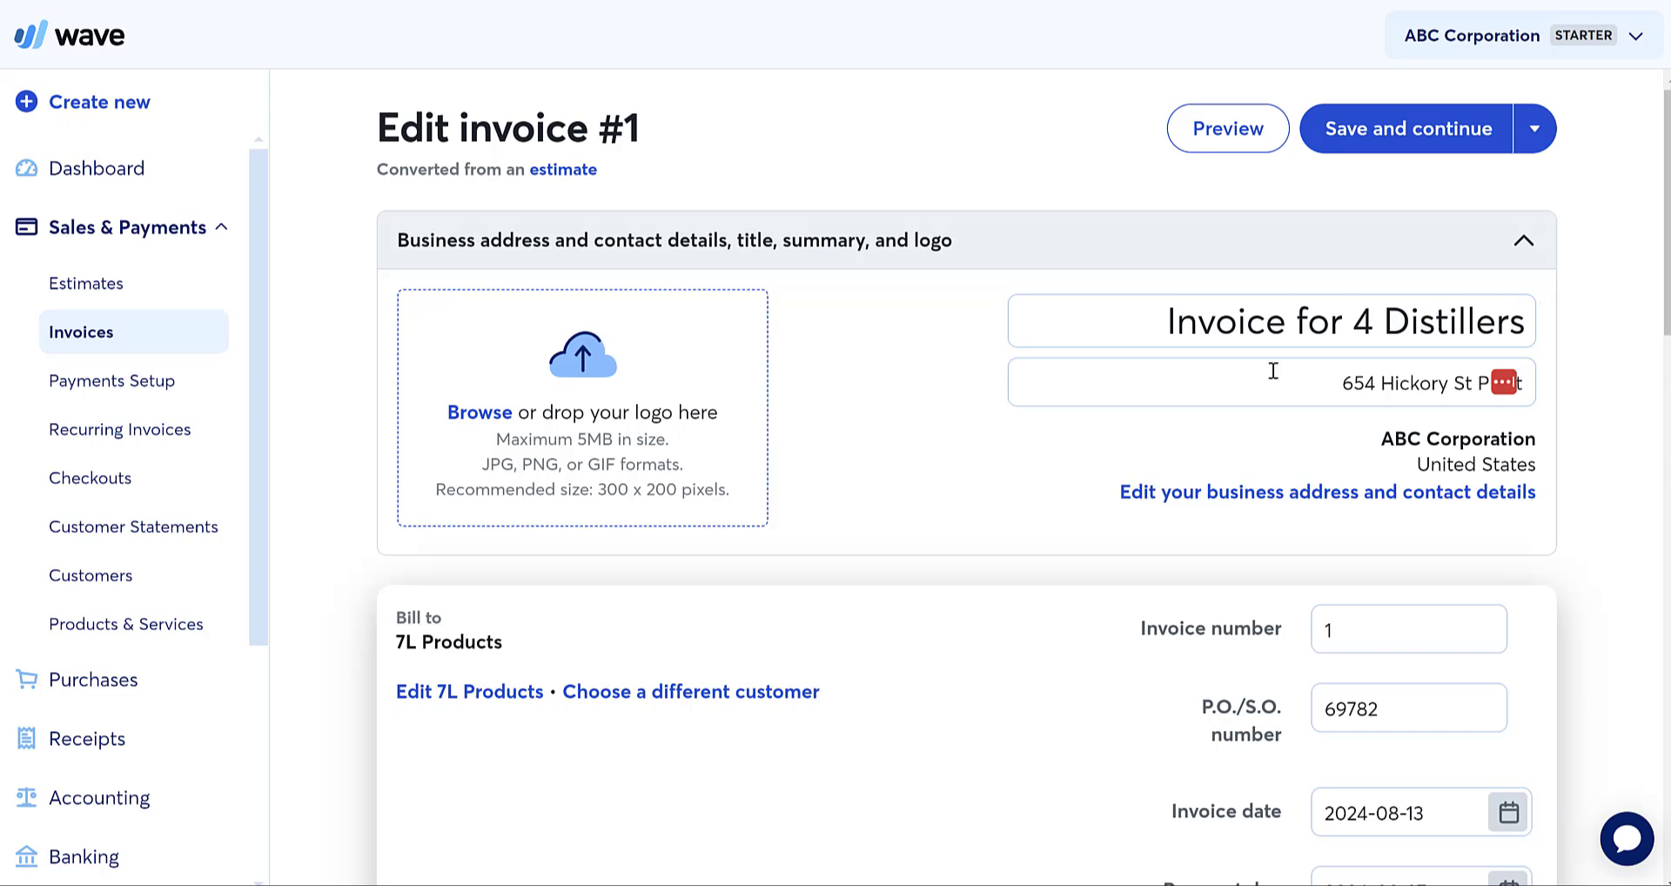
pyautogui.scroll(-3, 1358, 389)
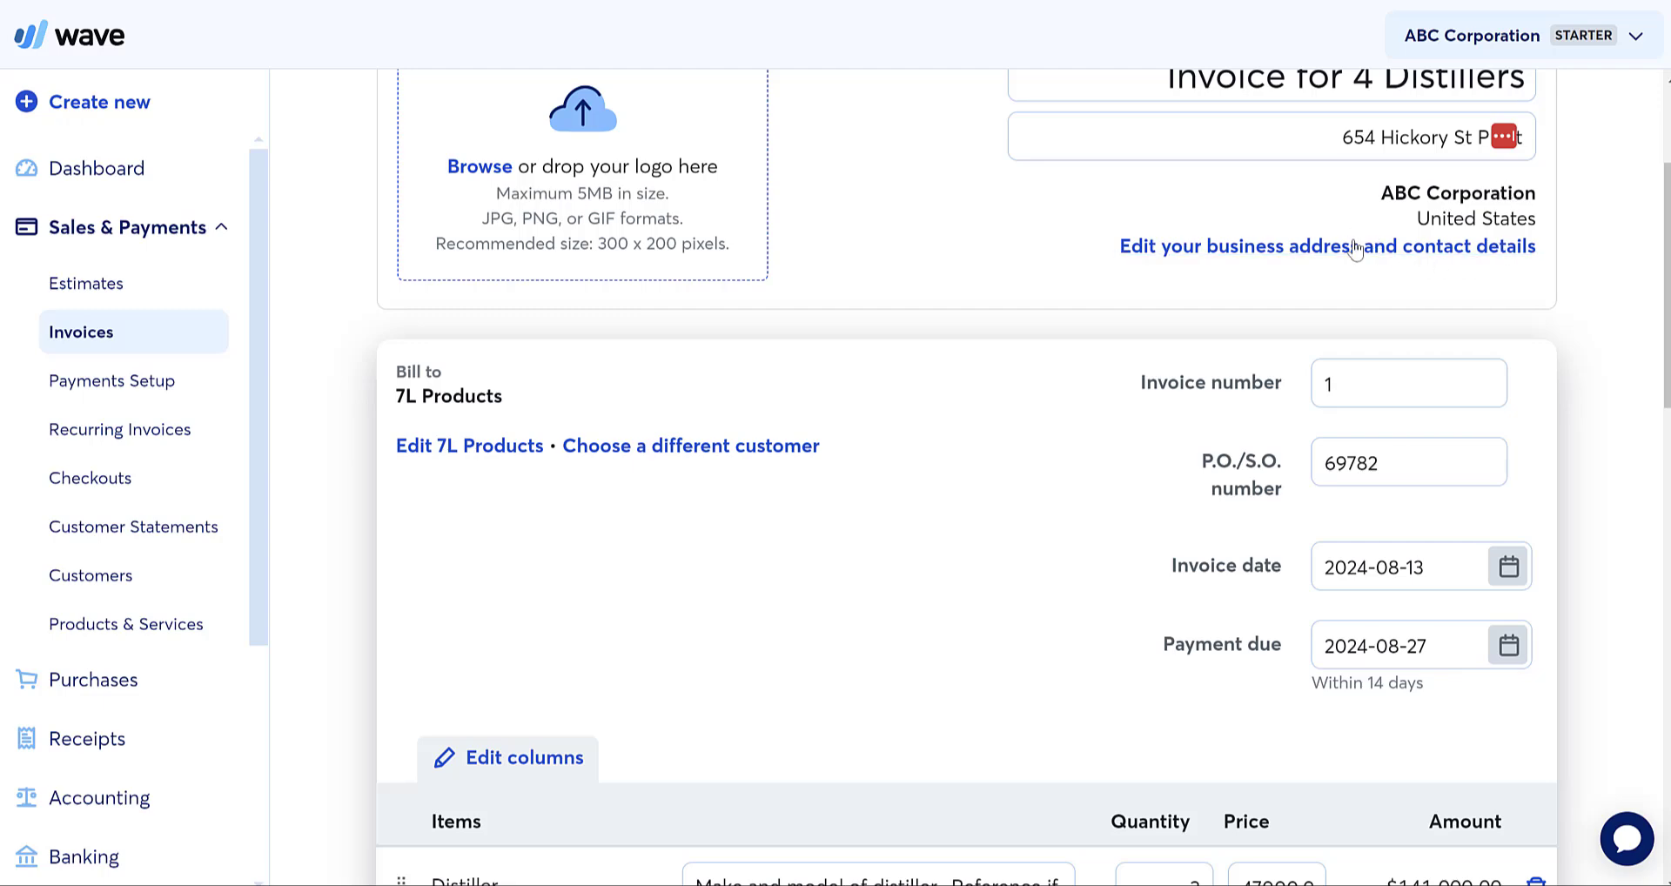
pyautogui.scroll(-3, 1363, 253)
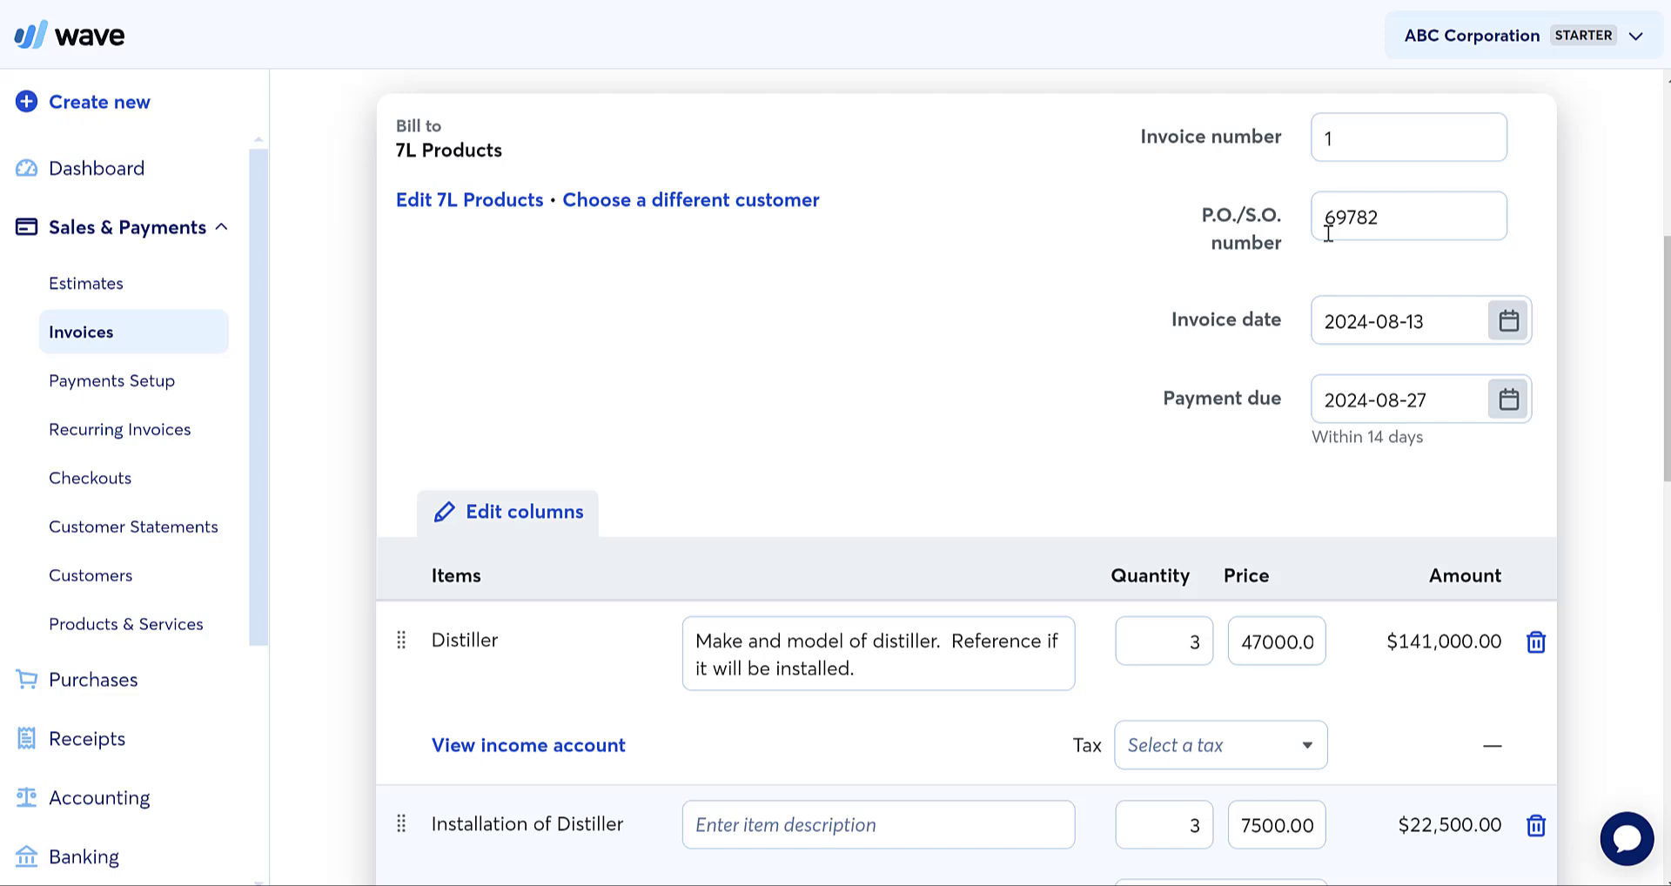
pyautogui.scroll(-1, 1383, 235)
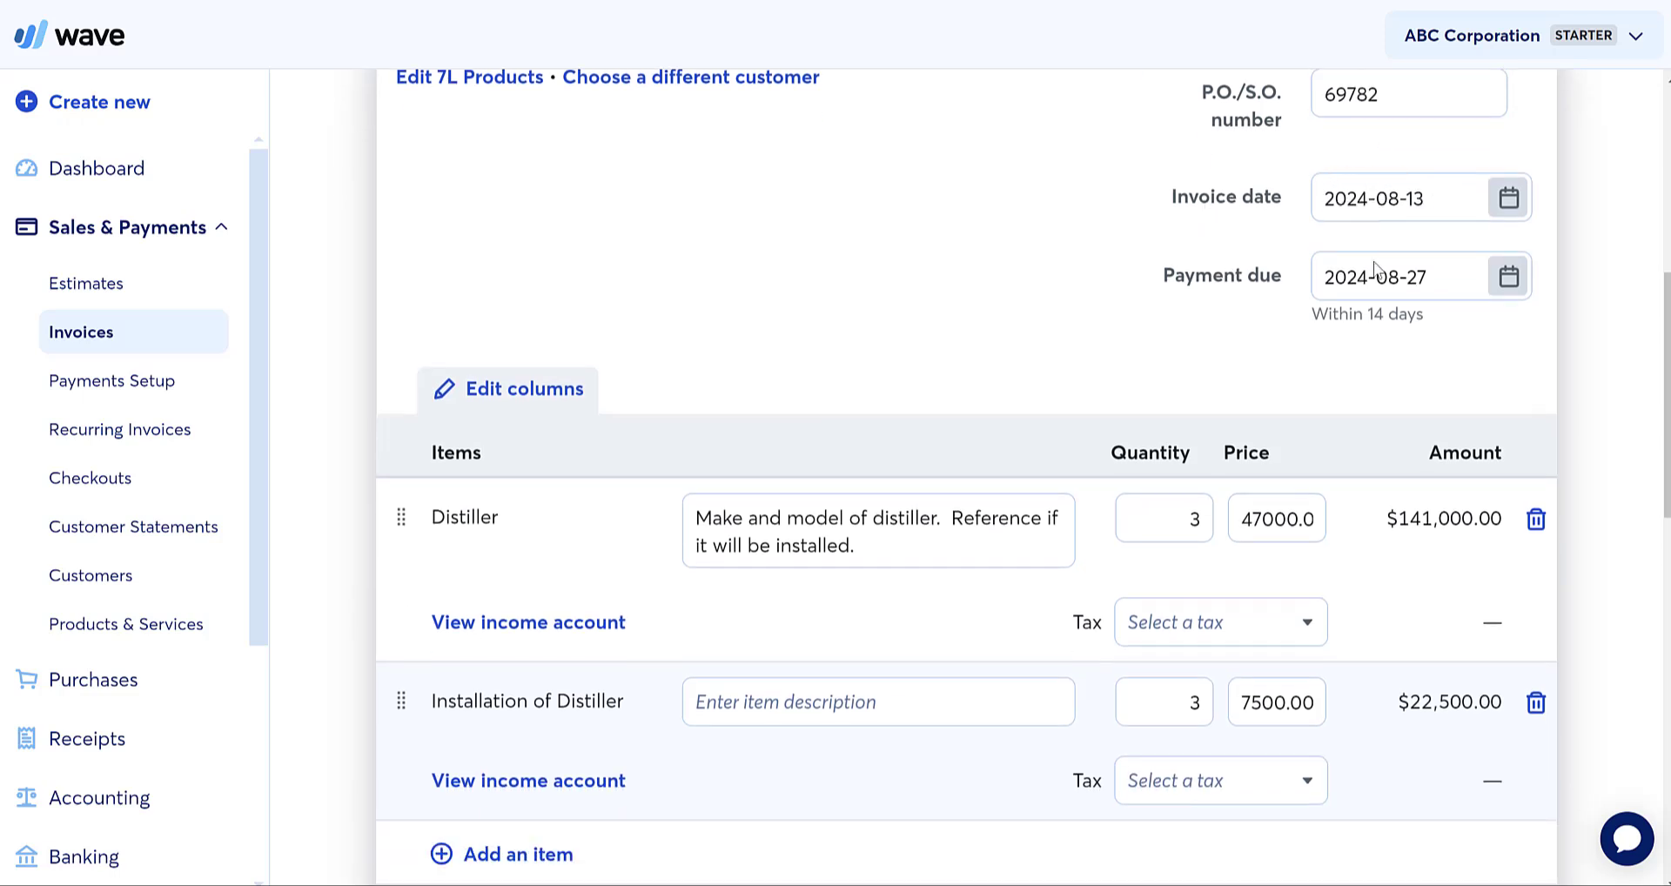
pyautogui.scroll(-2, 1384, 287)
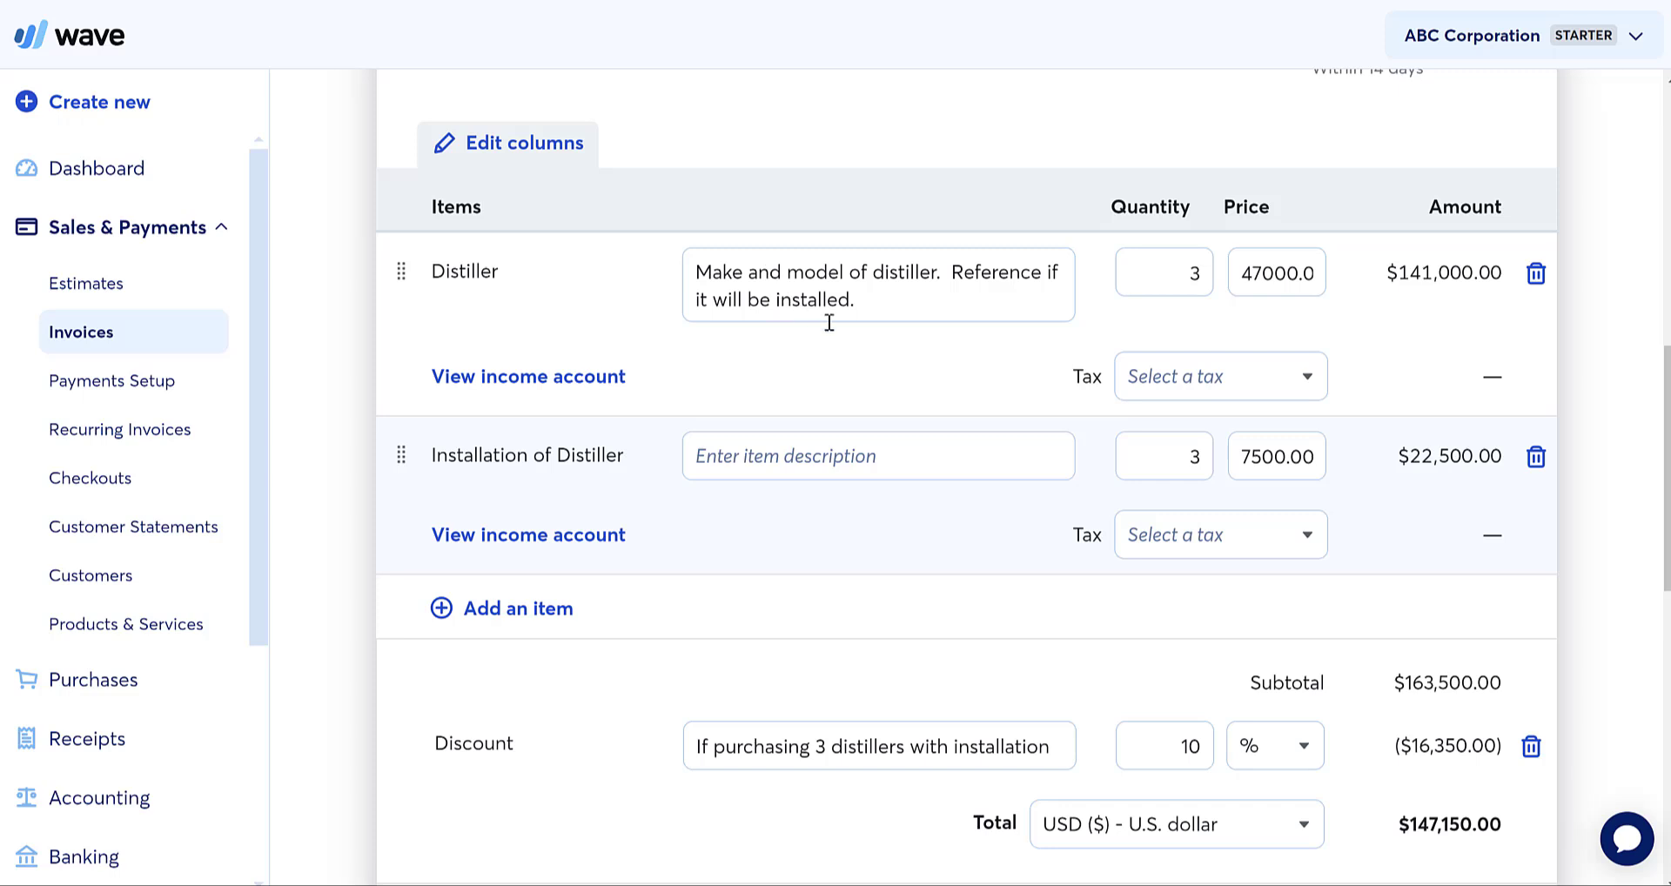
pyautogui.scroll(-1, 1230, 347)
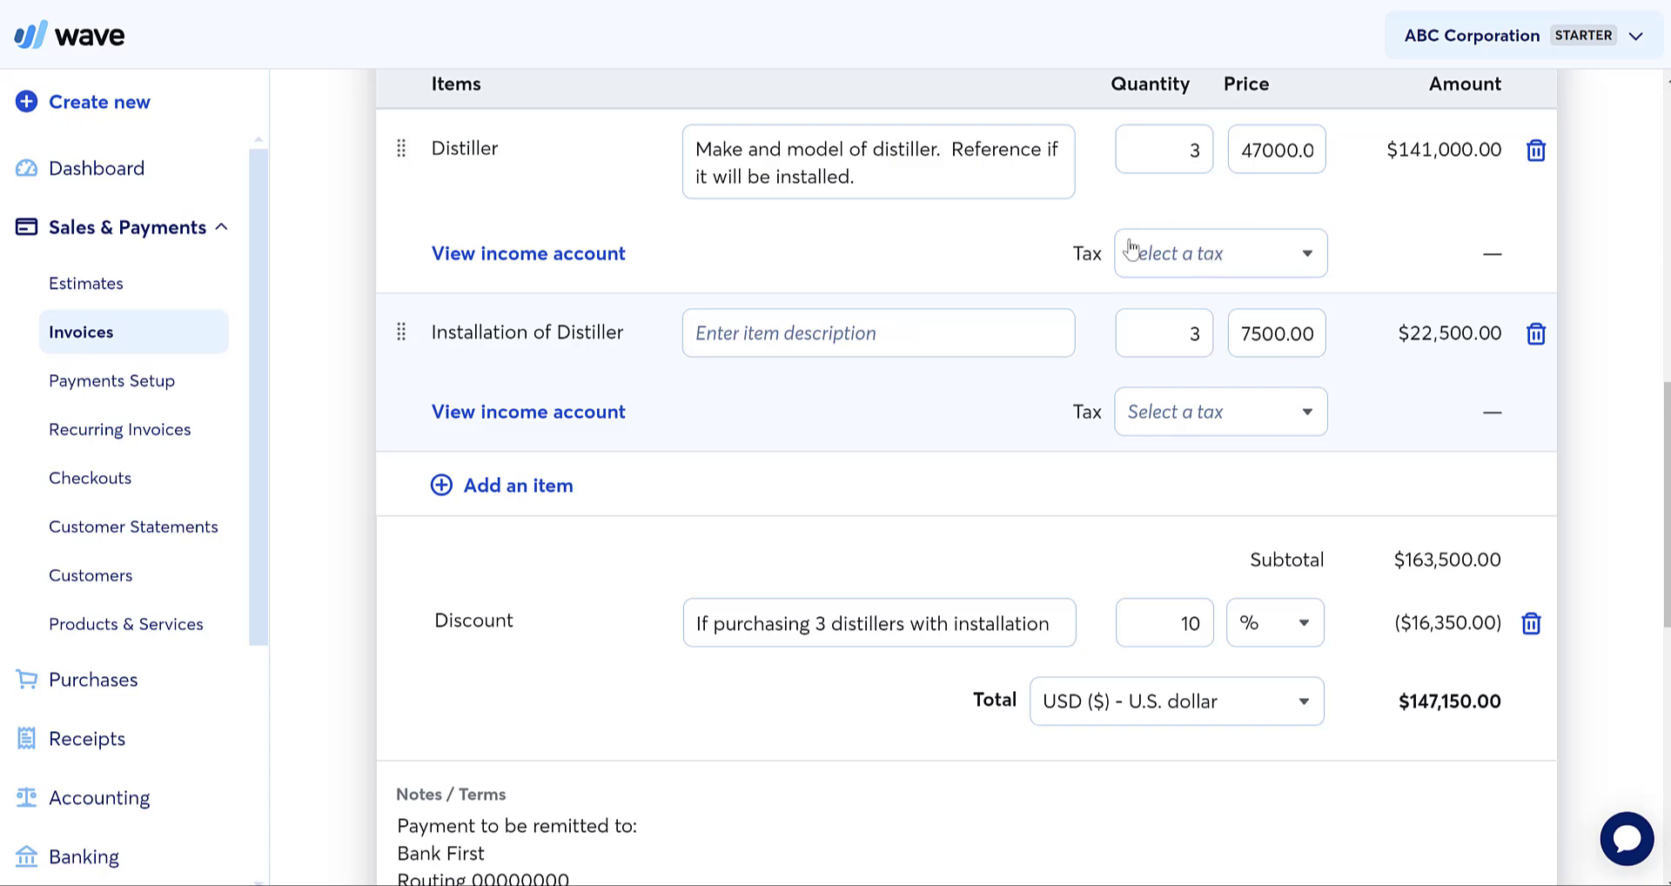
pyautogui.scroll(-2, 1131, 250)
pyautogui.scroll(1, 1131, 251)
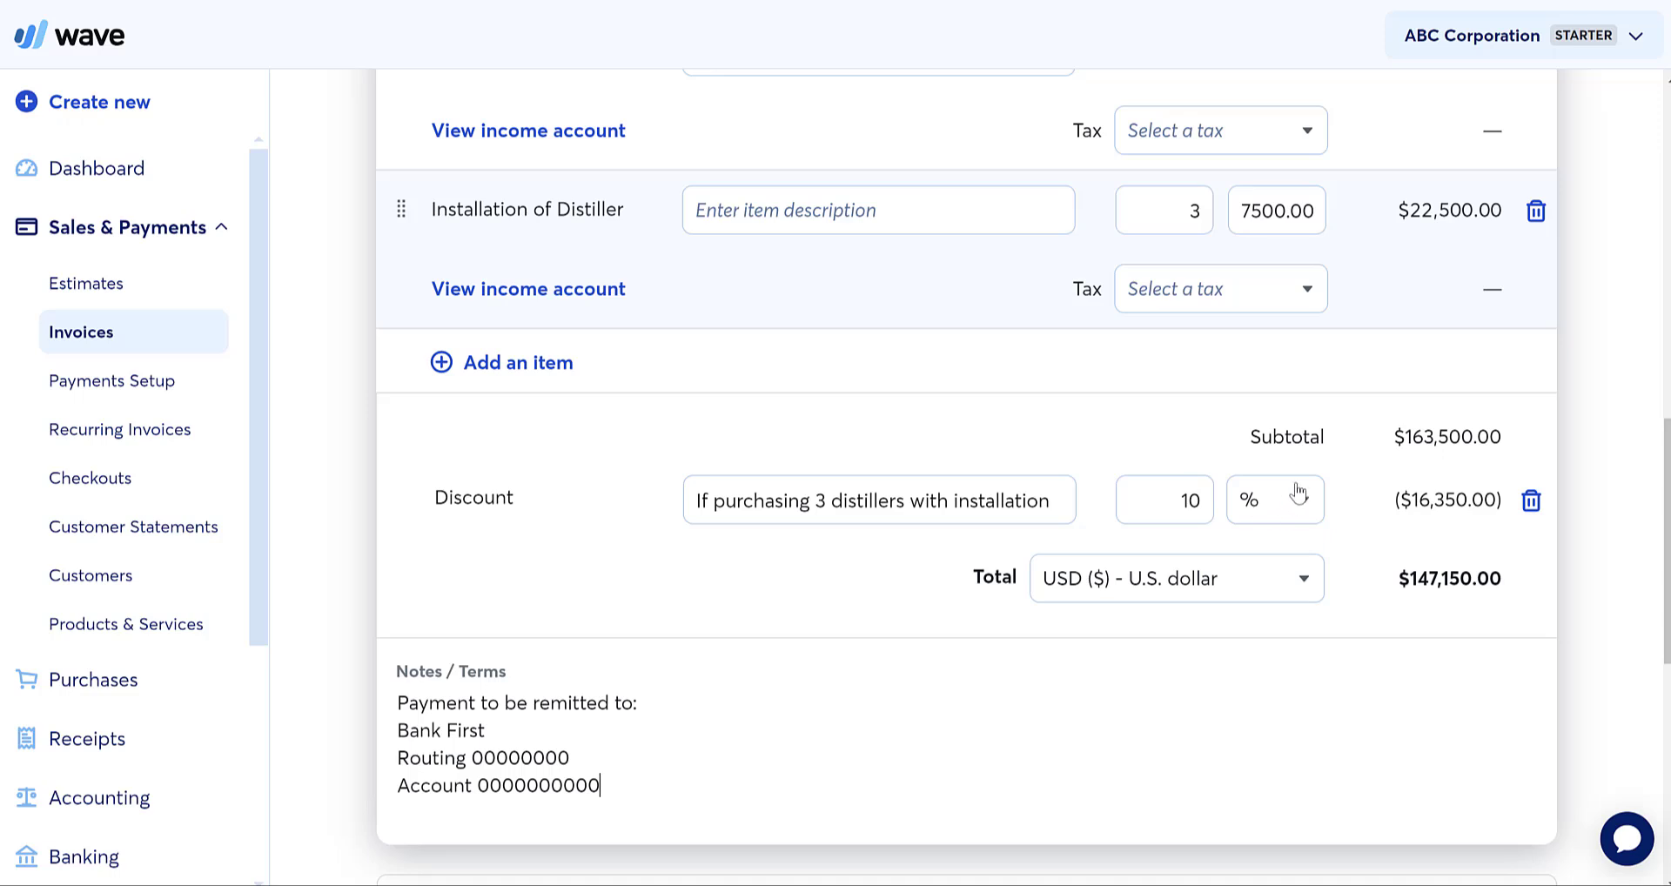
pyautogui.scroll(-3, 1298, 494)
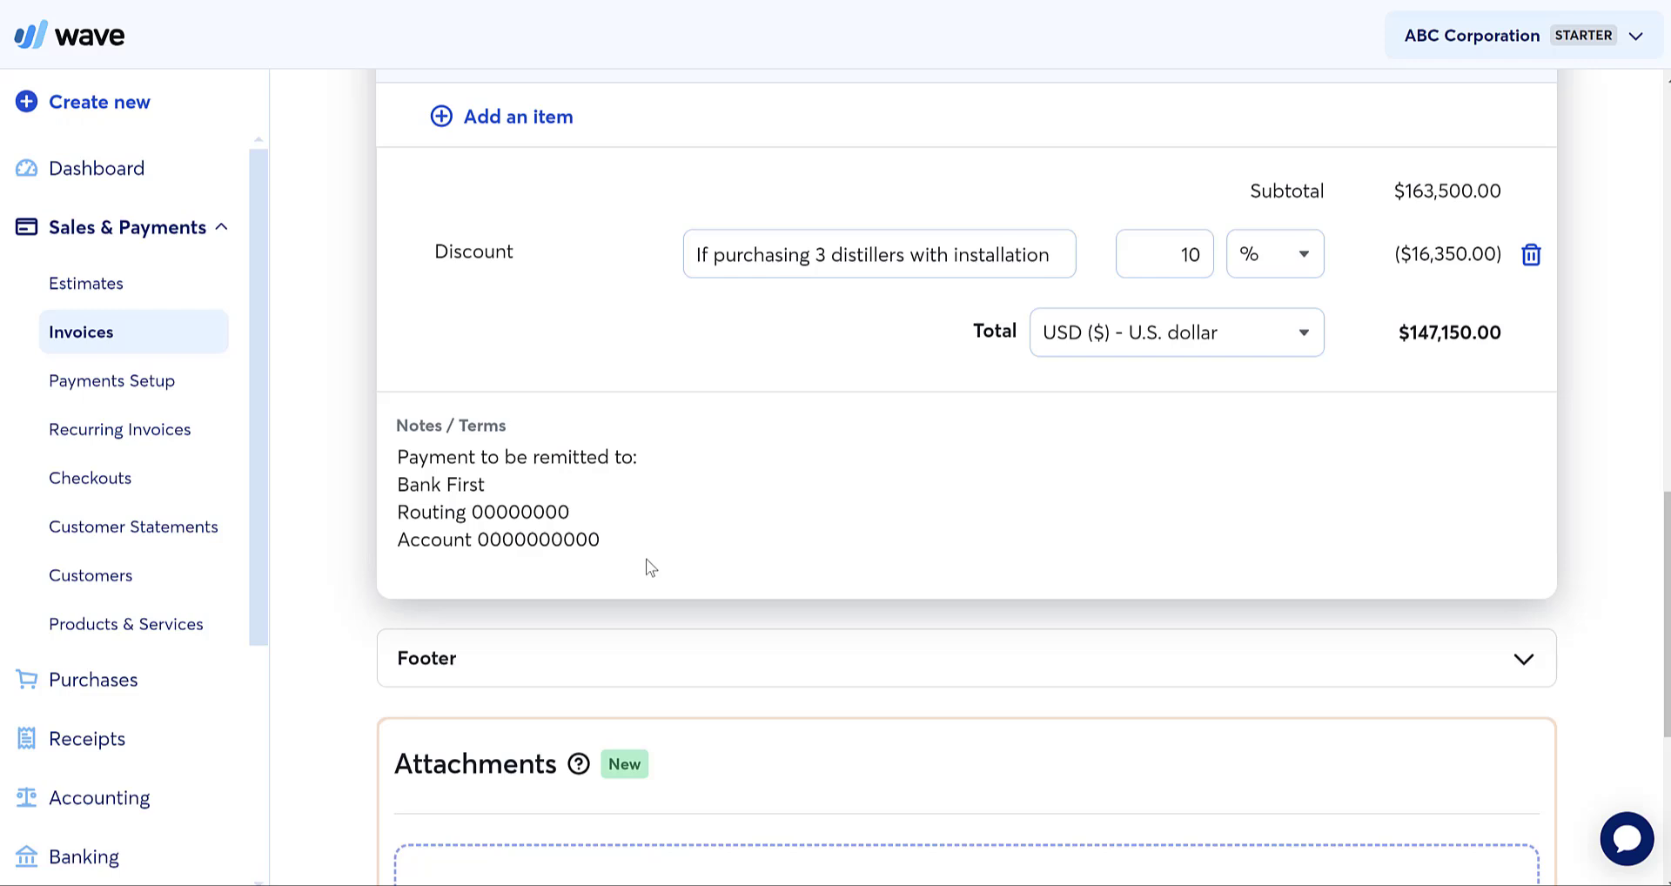
# Delete all the payment remittance text from the invoice's notes and terms
pyautogui.click(628, 541)
pyautogui.moveTo(628, 540); pyautogui.dragTo(389, 470)
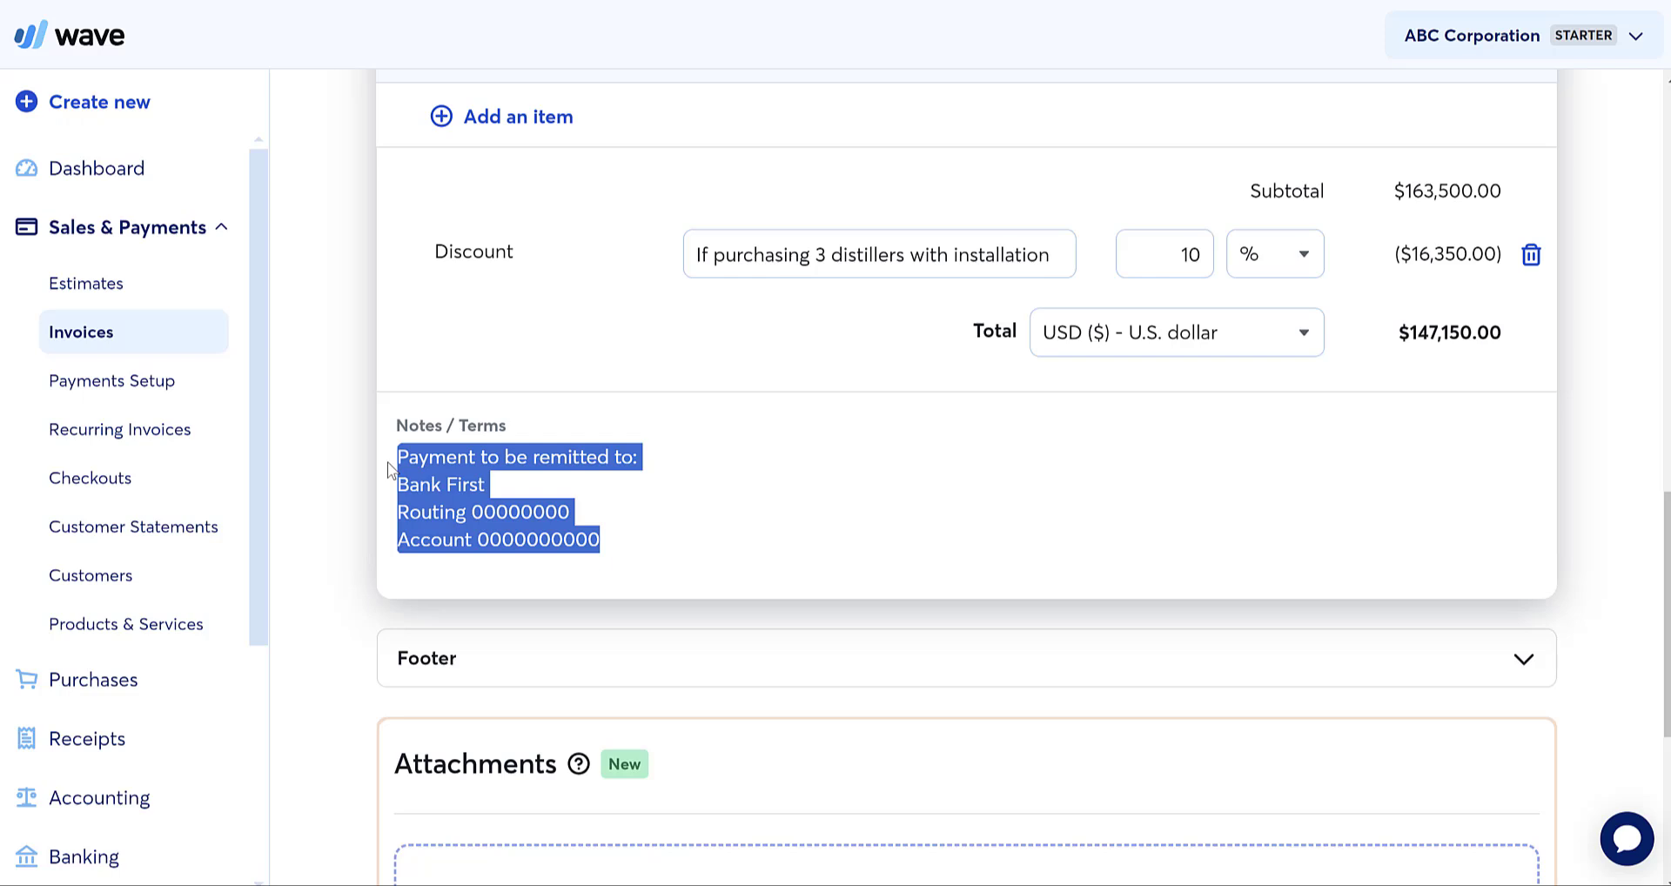
pyautogui.press('BackSpace')
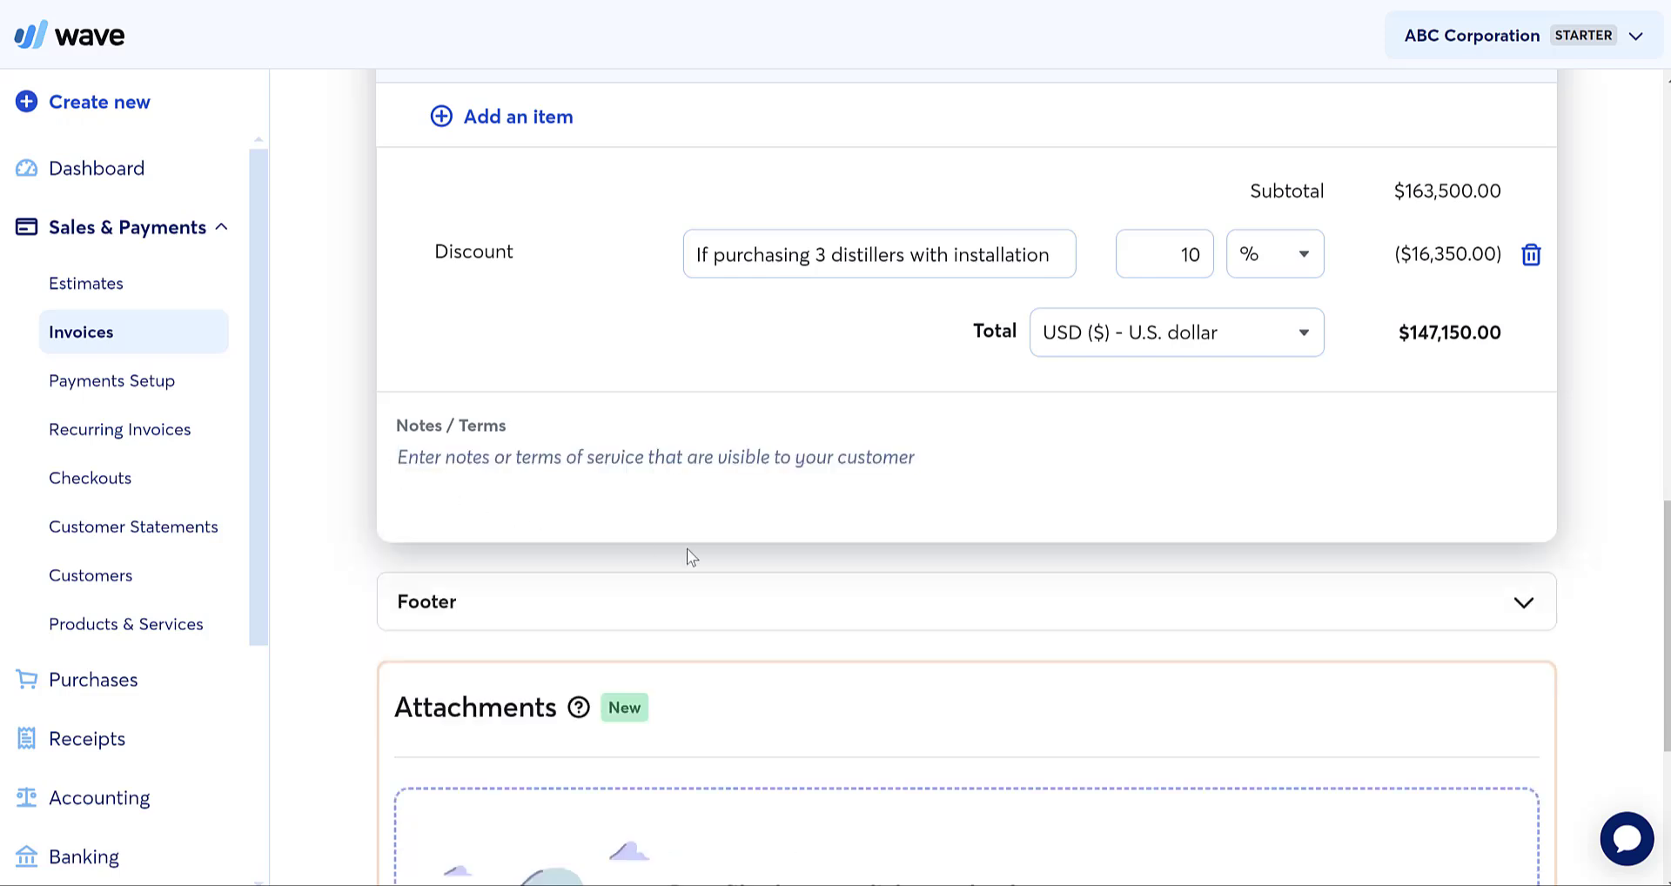
# Expand the invoice's footer section, leave it empty, and save the invoice
pyautogui.scroll(-3, 679, 583)
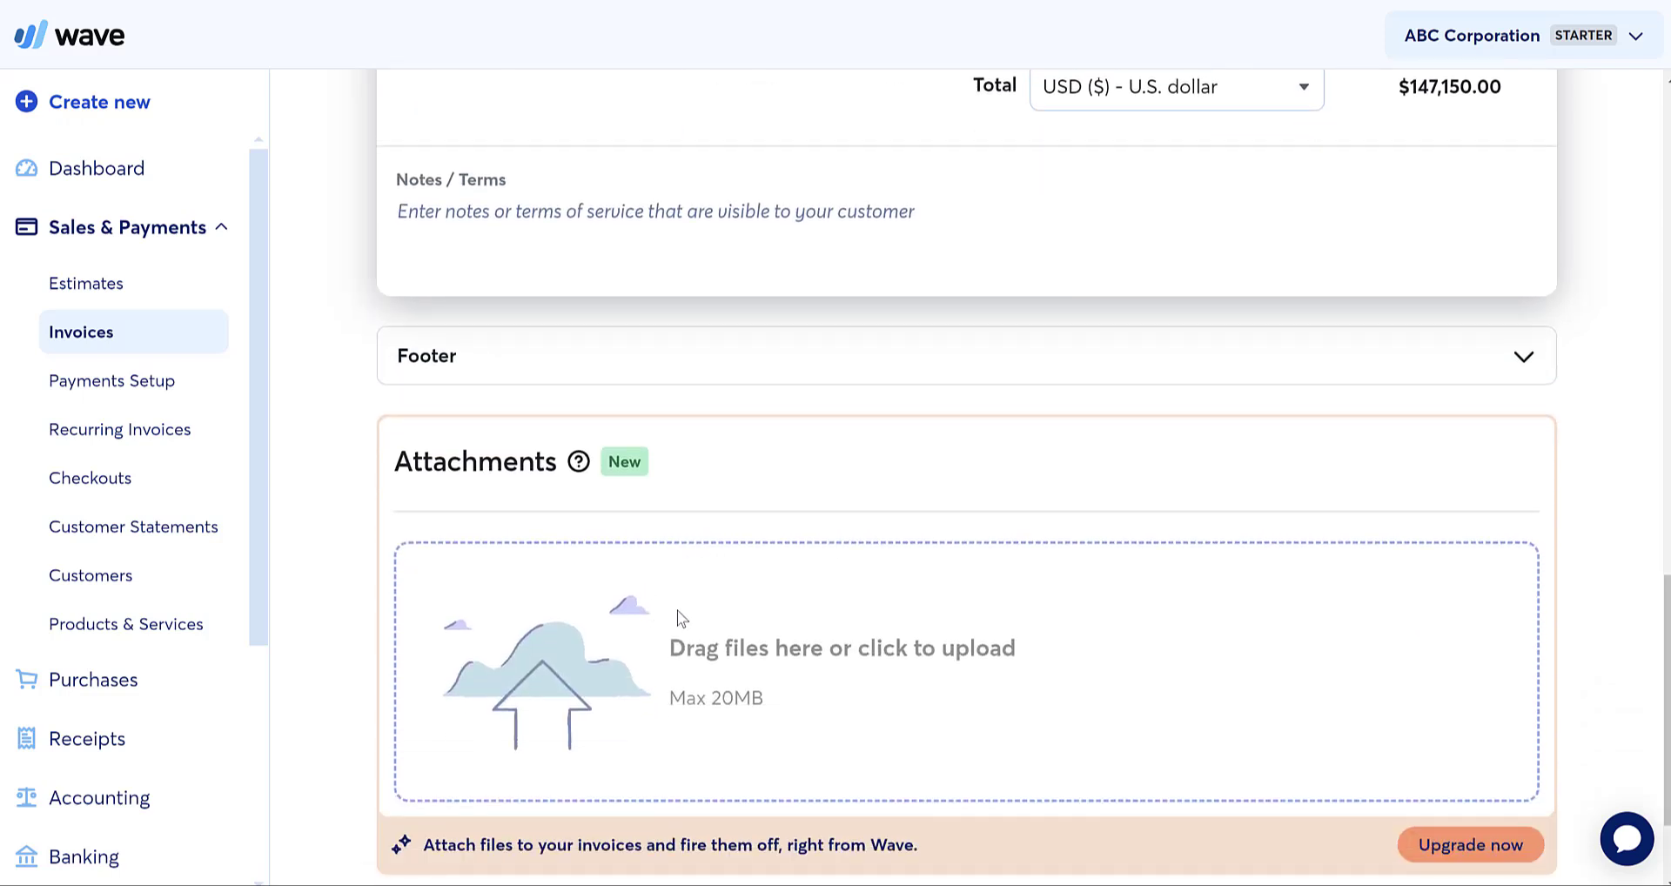
pyautogui.click(844, 381)
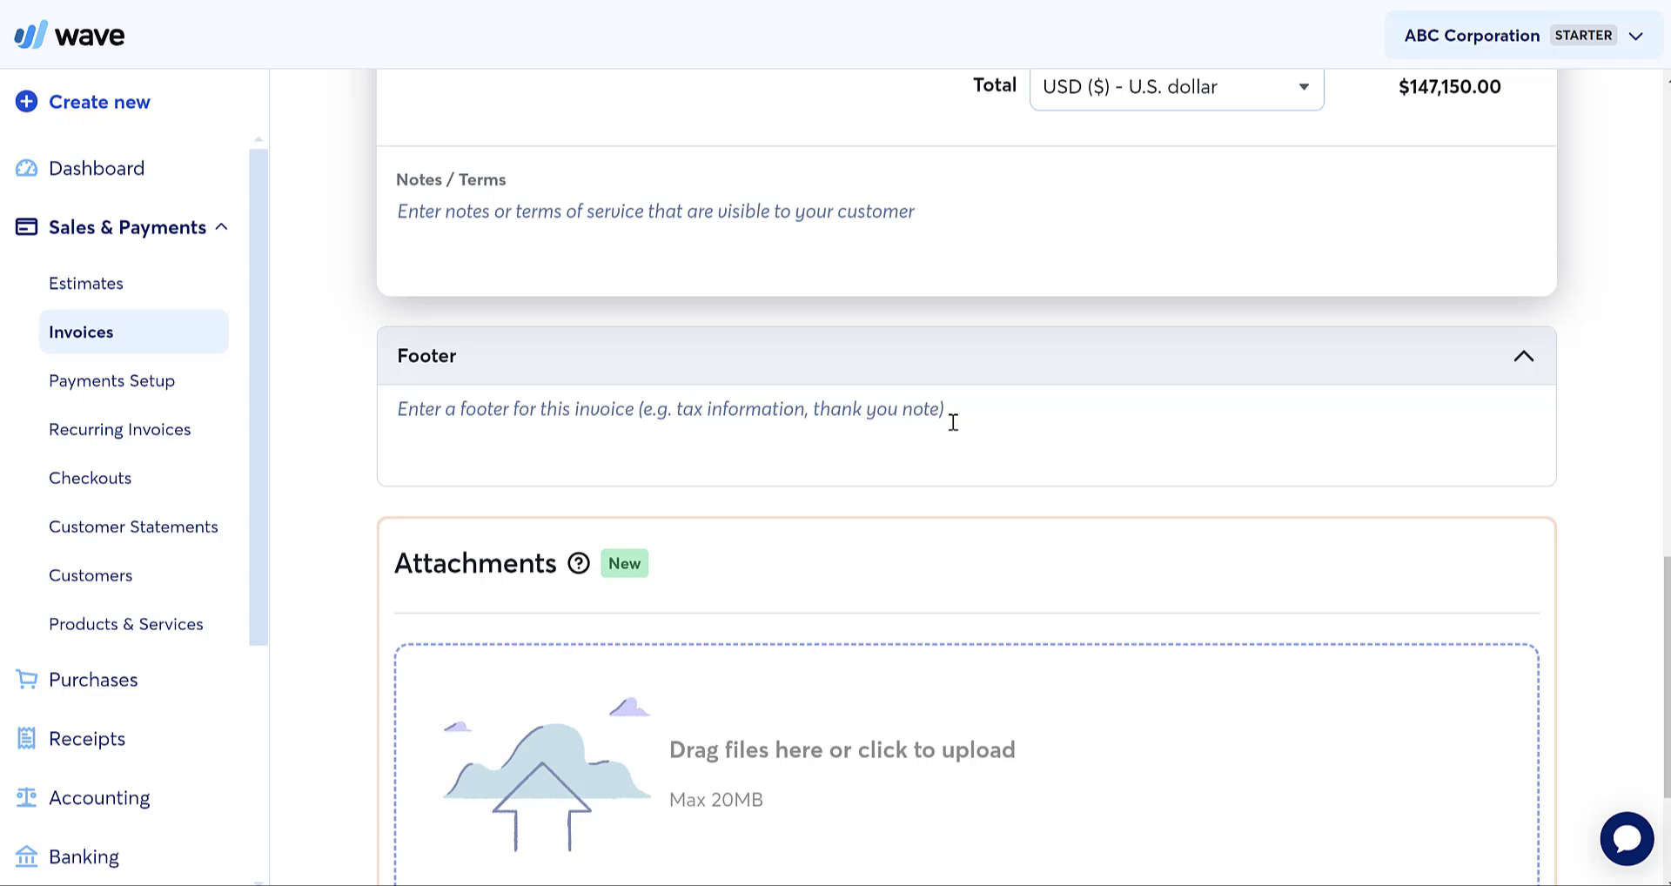
pyautogui.scroll(-3, 952, 422)
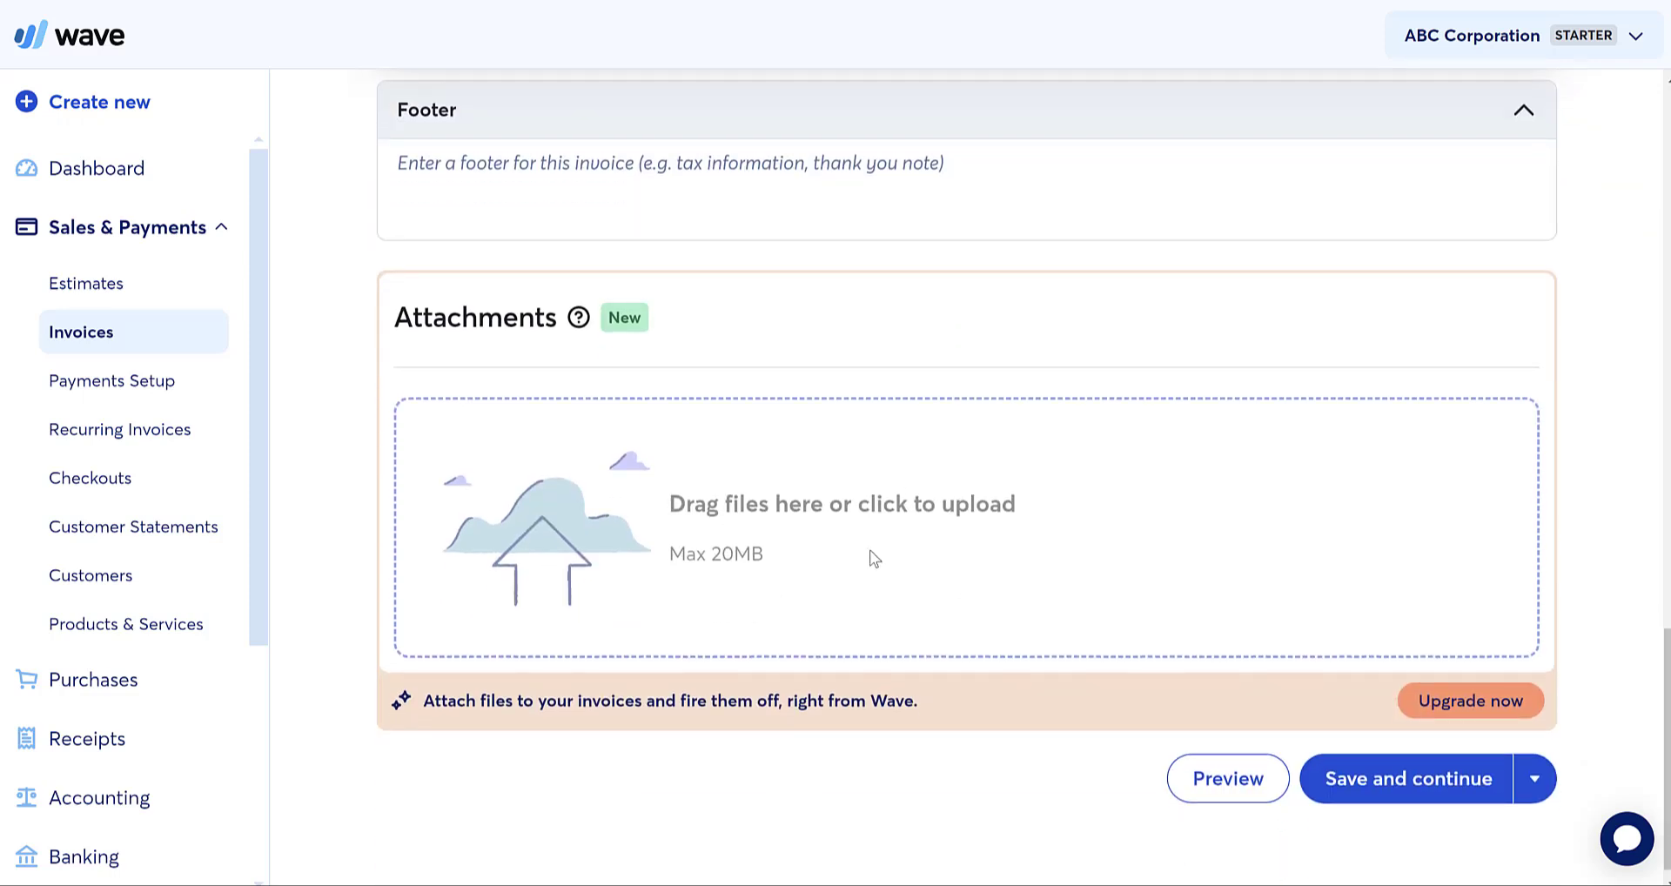
pyautogui.click(1331, 777)
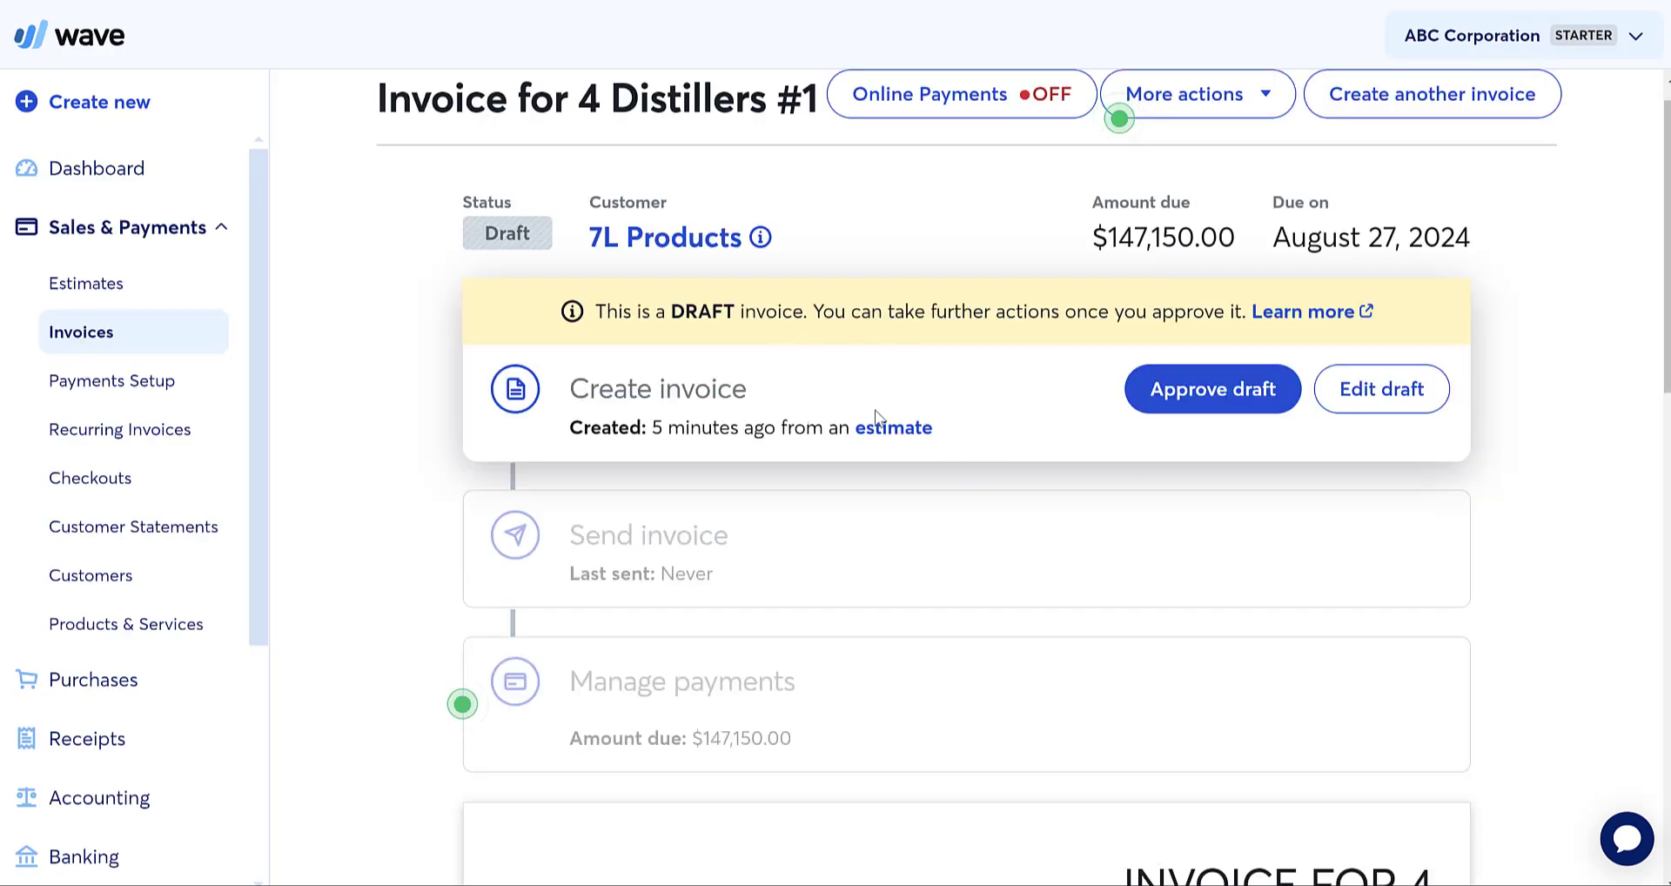
# Approve the draft invoice, dismiss the offer to turn on online payments, and mark the invoice as sent
pyautogui.click(1167, 392)
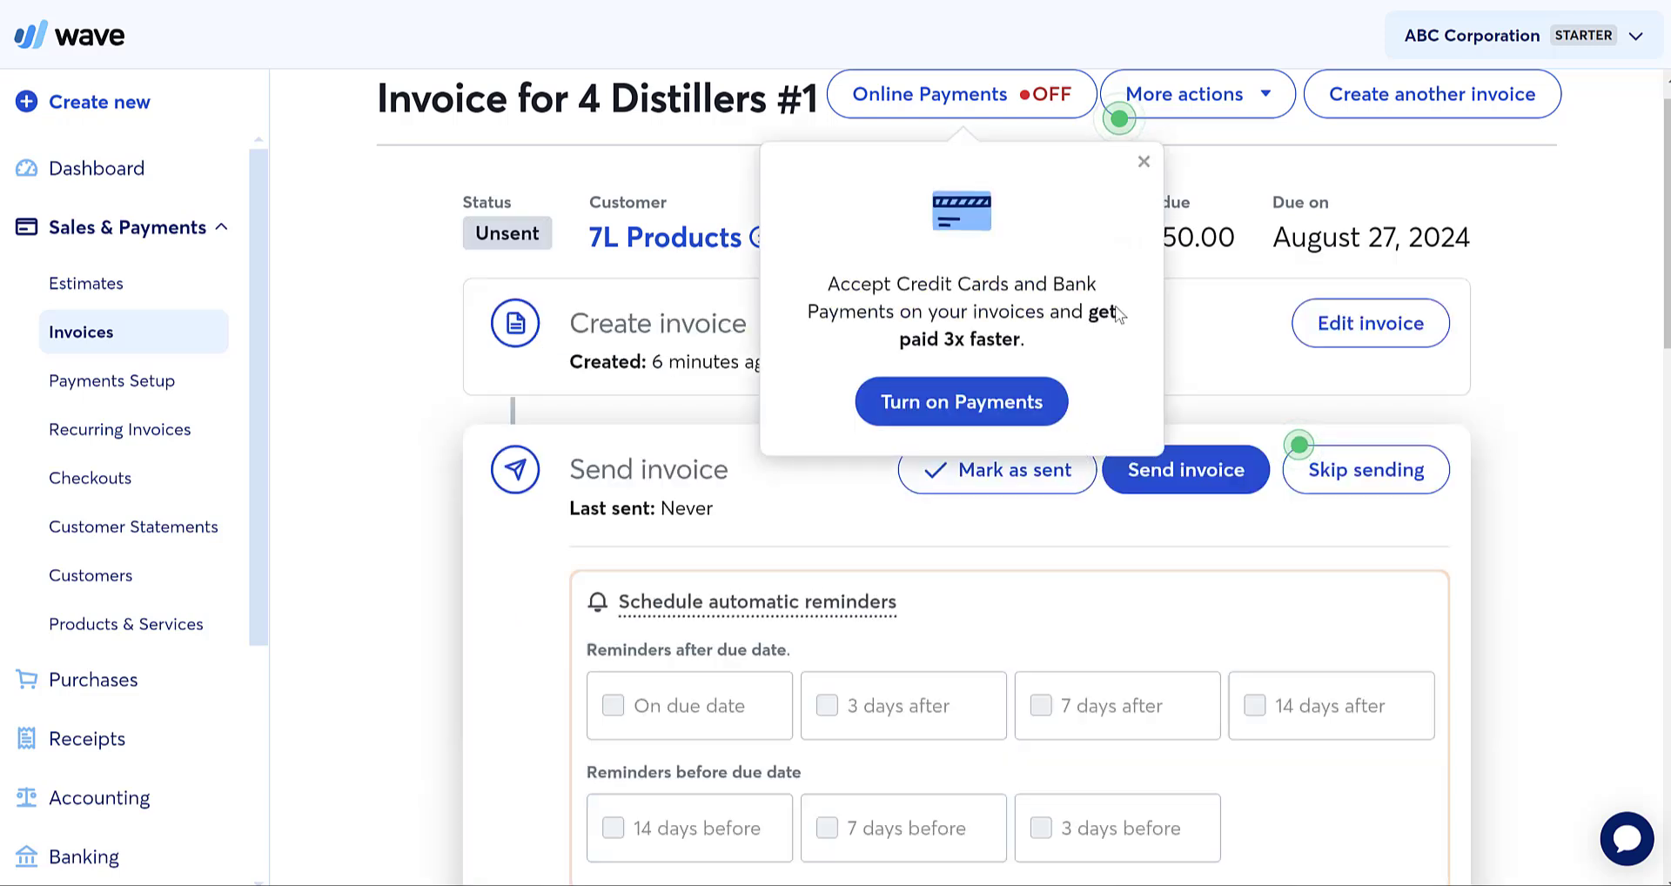
pyautogui.click(1144, 162)
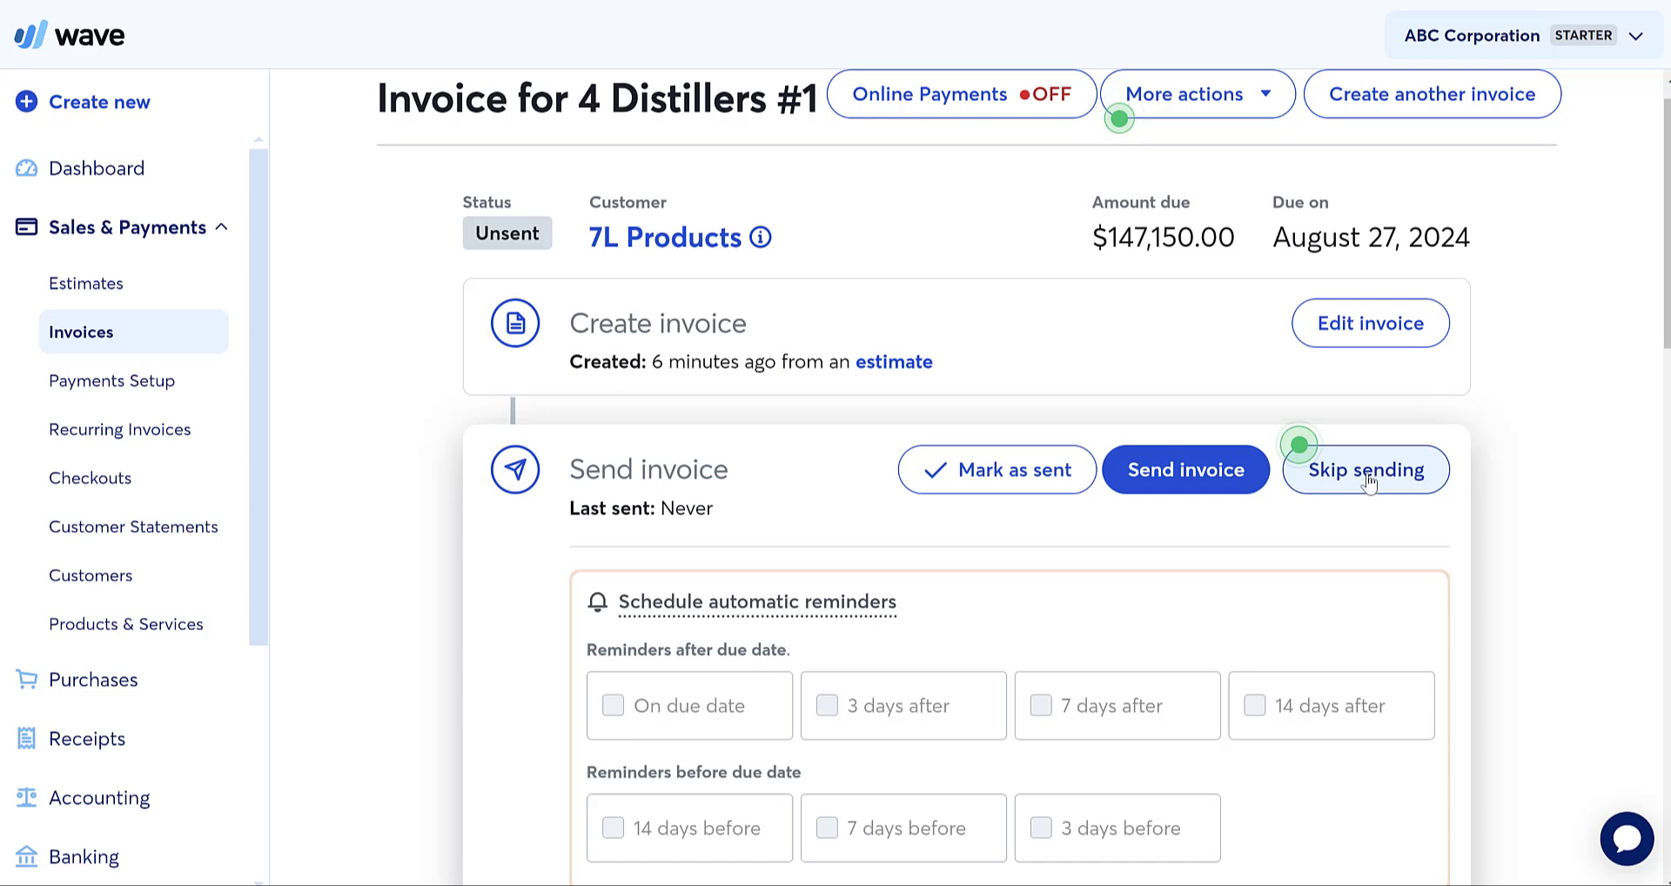
pyautogui.scroll(-2, 1152, 557)
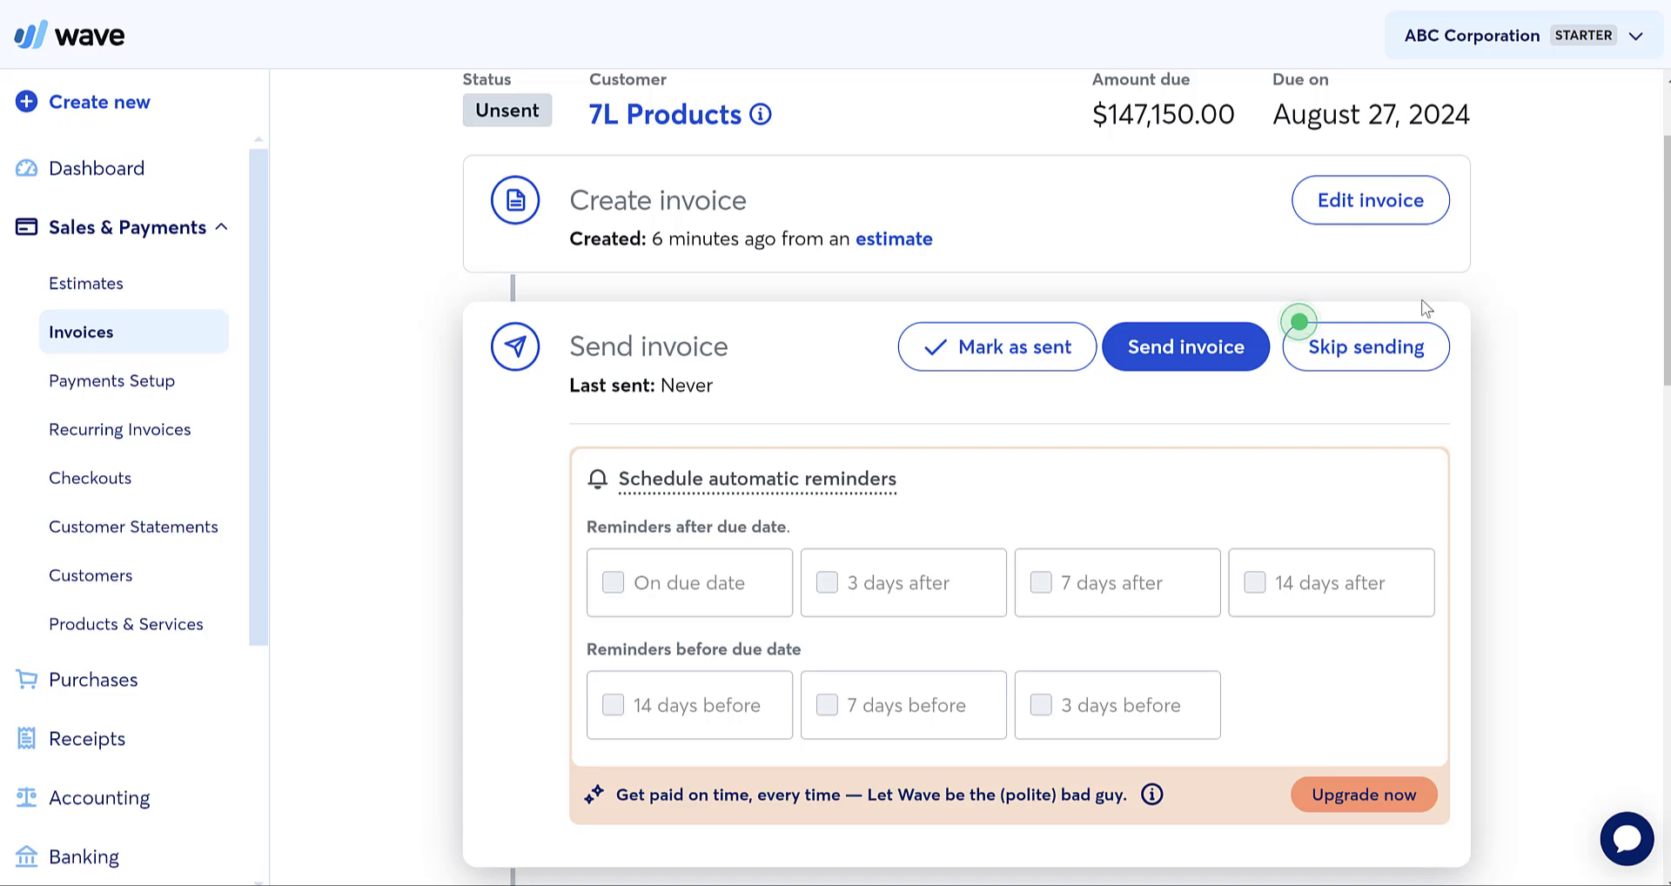
pyautogui.scroll(-1, 1131, 432)
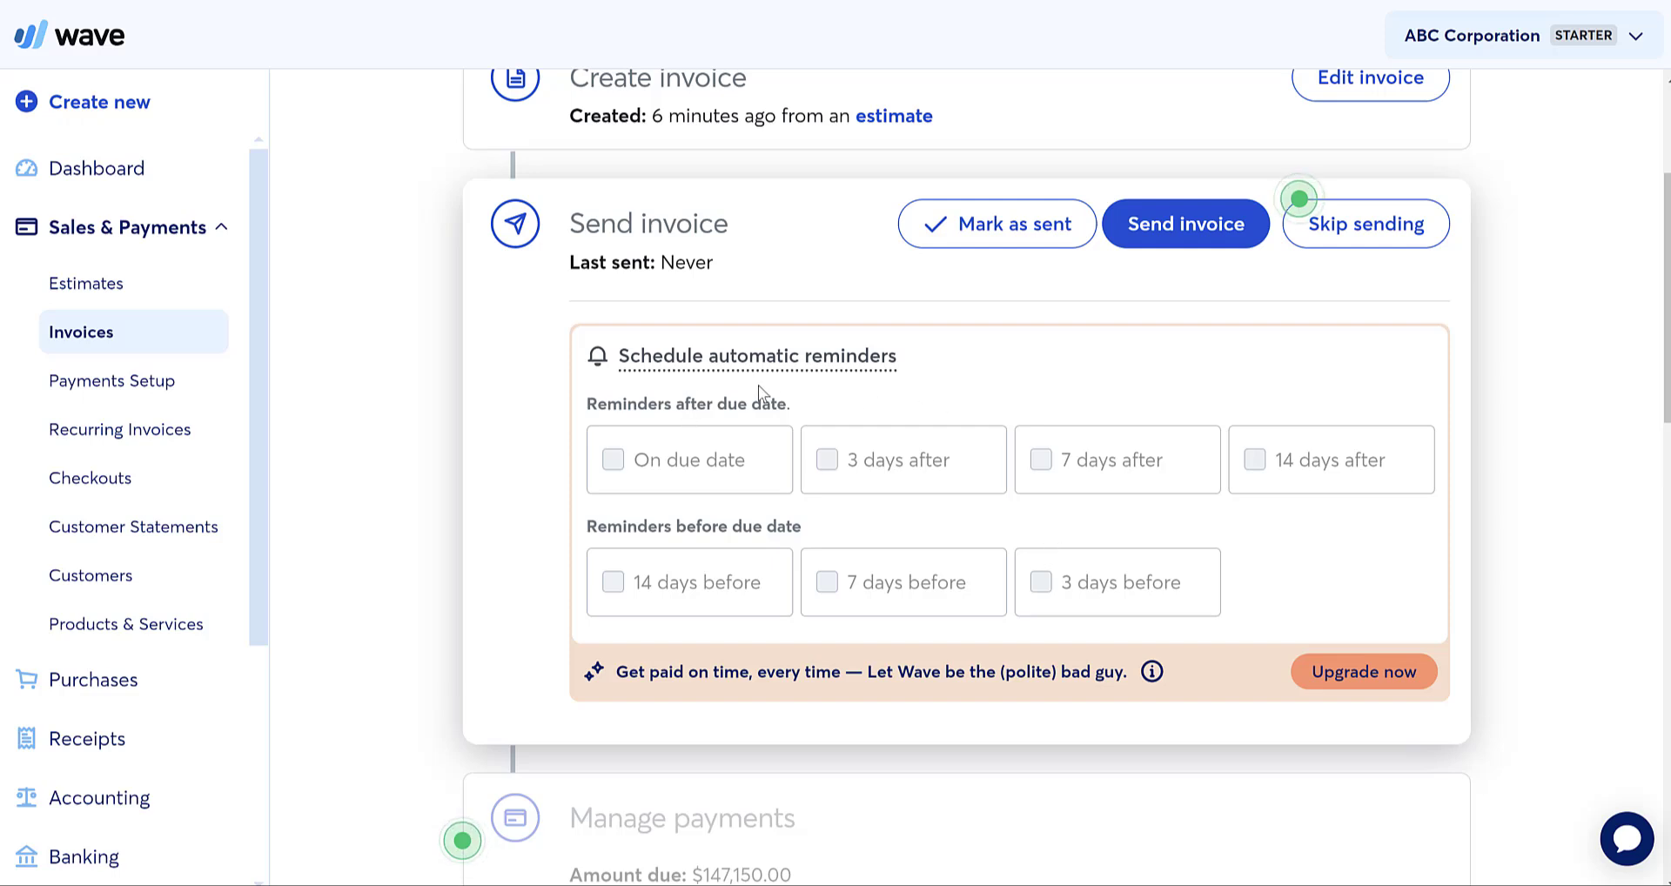
pyautogui.scroll(-3, 739, 465)
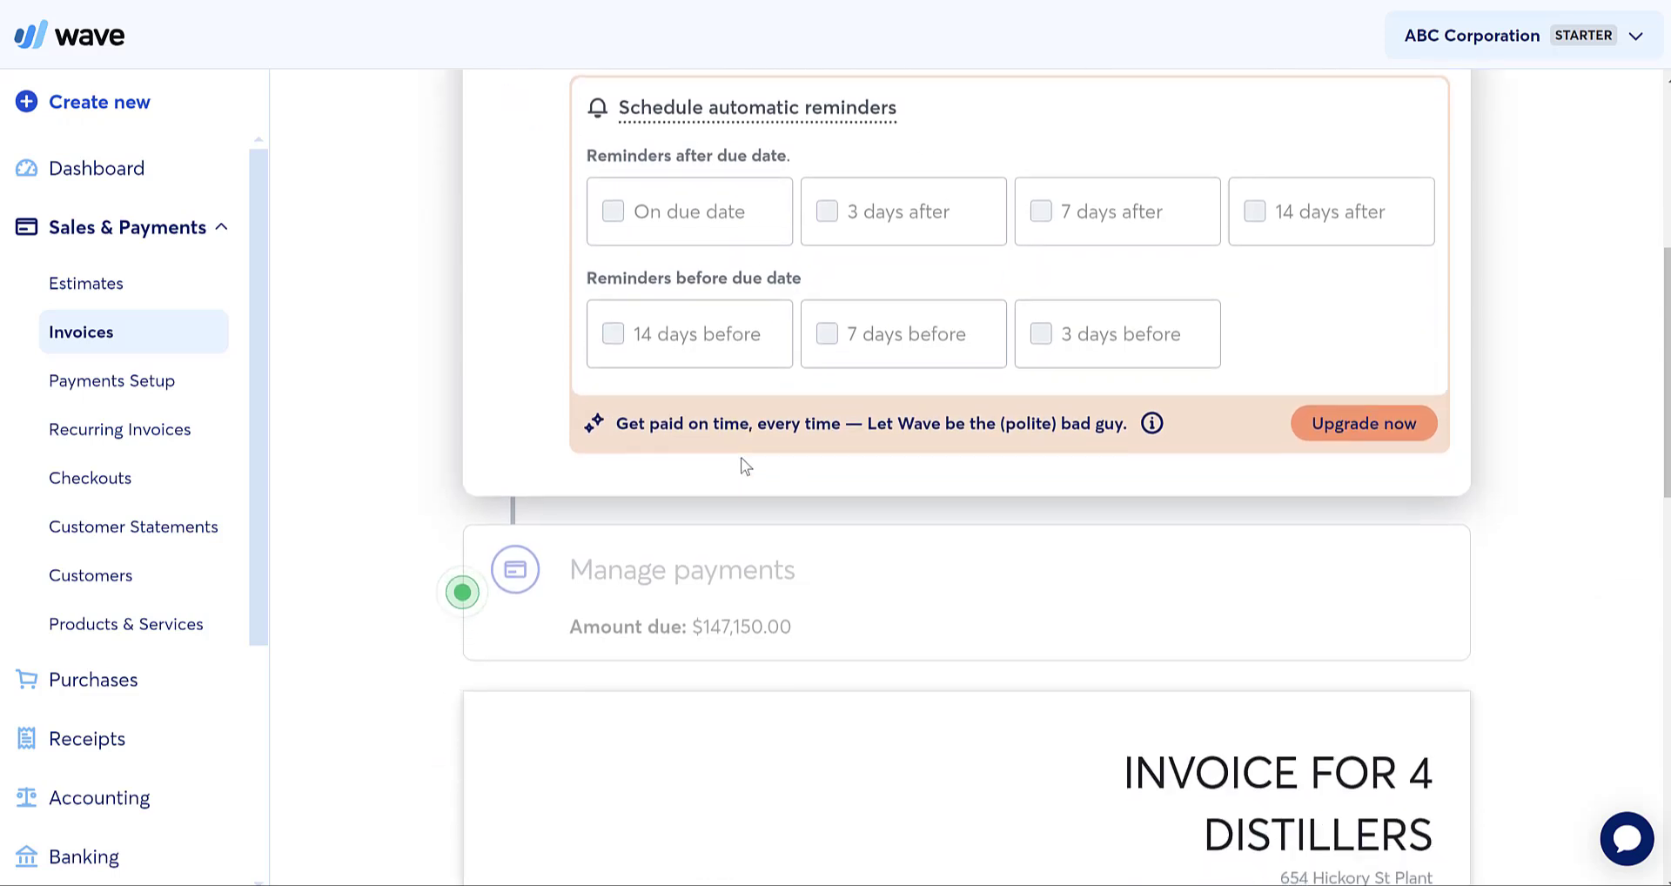
pyautogui.scroll(-1, 741, 470)
pyautogui.scroll(5, 821, 455)
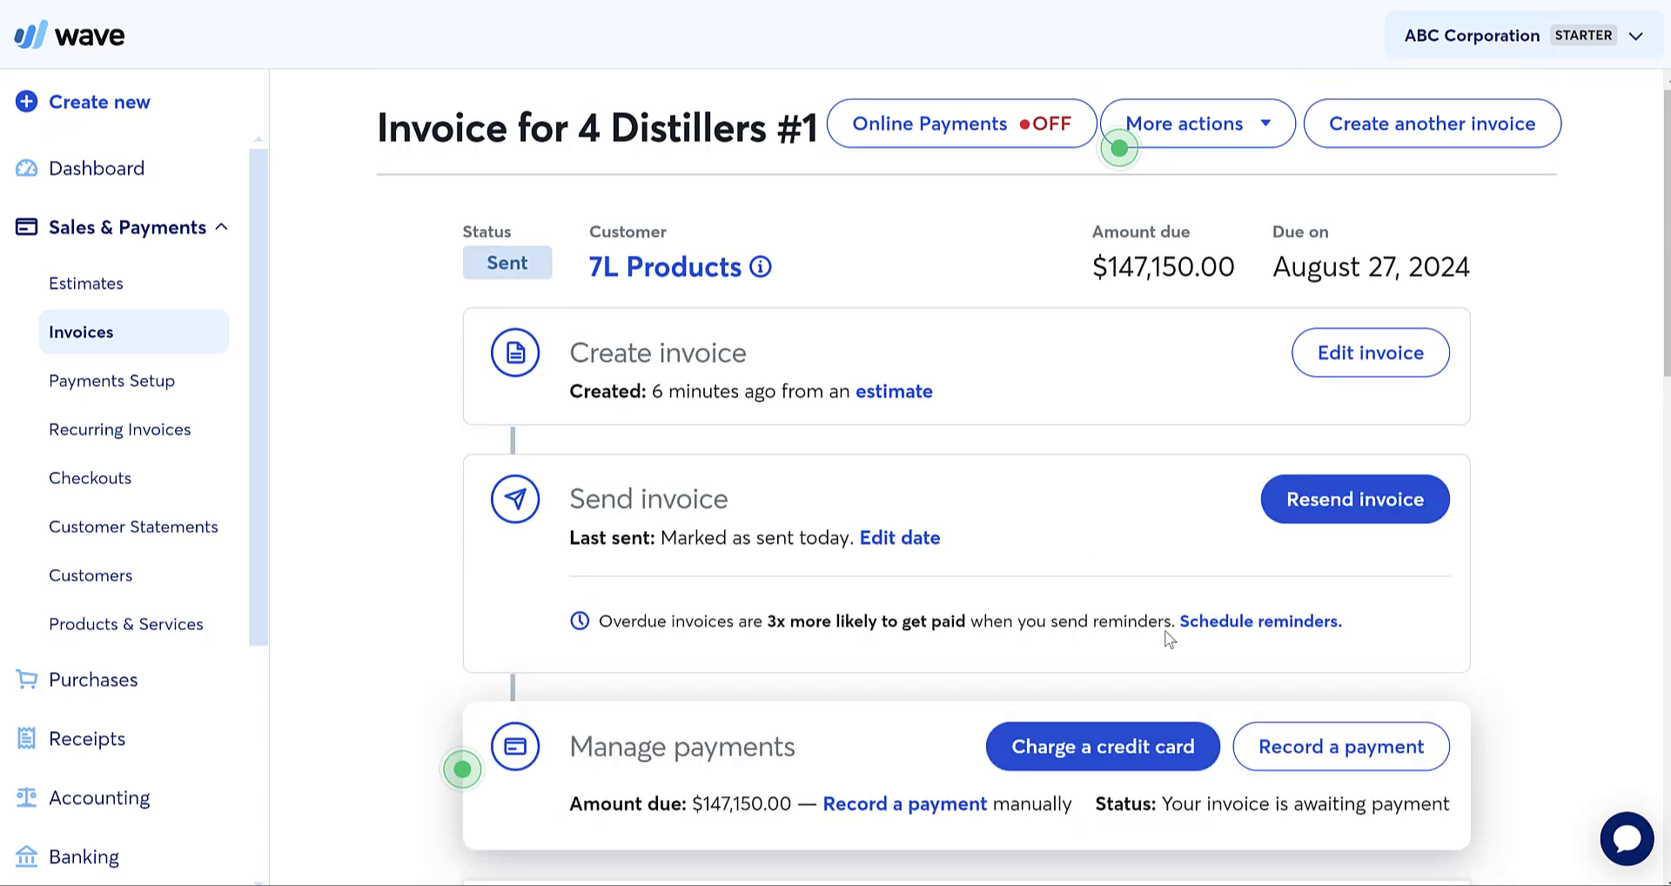
# Examine the sent invoice's payment options and its full document, from the header down to the amount due
pyautogui.click(1248, 821)
pyautogui.scroll(-2, 783, 679)
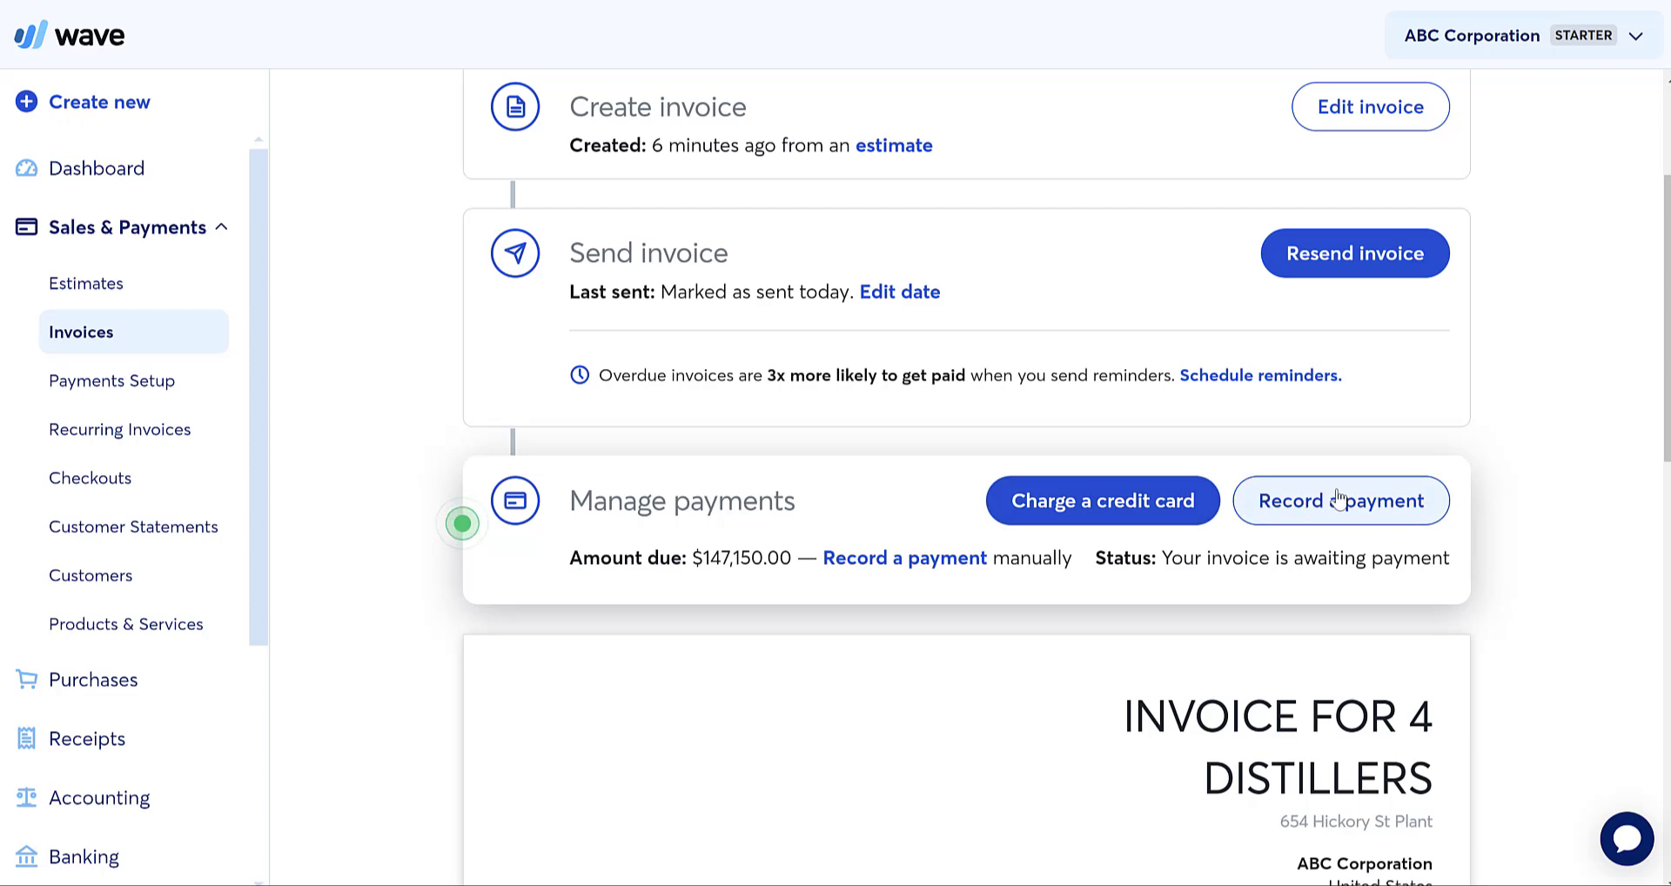
pyautogui.scroll(-3, 1294, 494)
pyautogui.scroll(-1, 1294, 496)
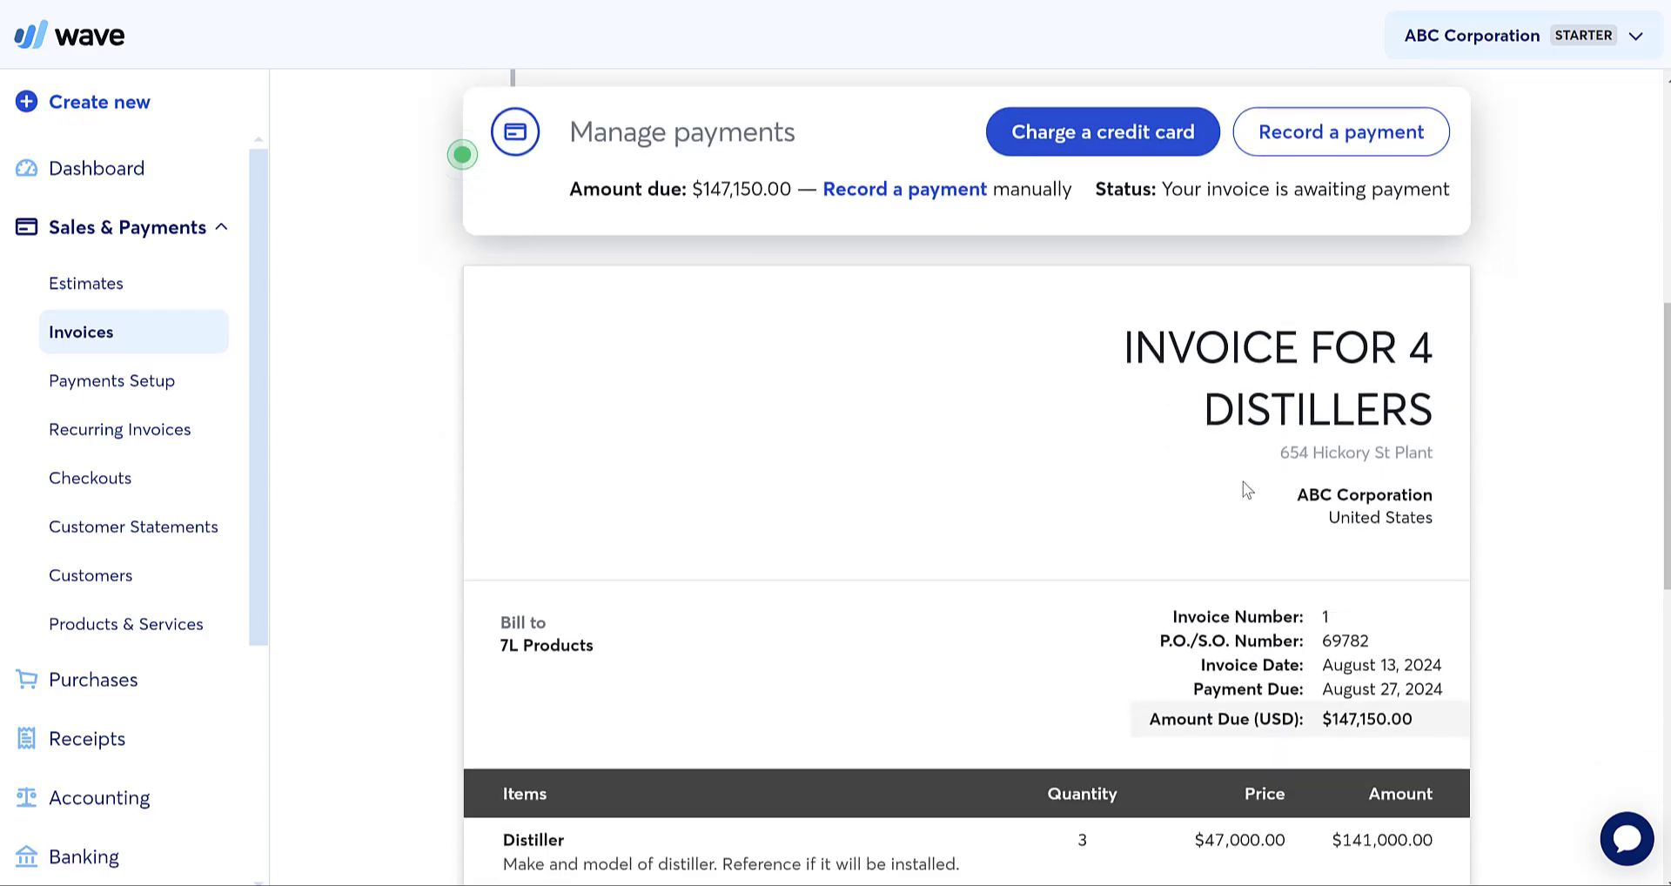
pyautogui.scroll(-7, 1314, 452)
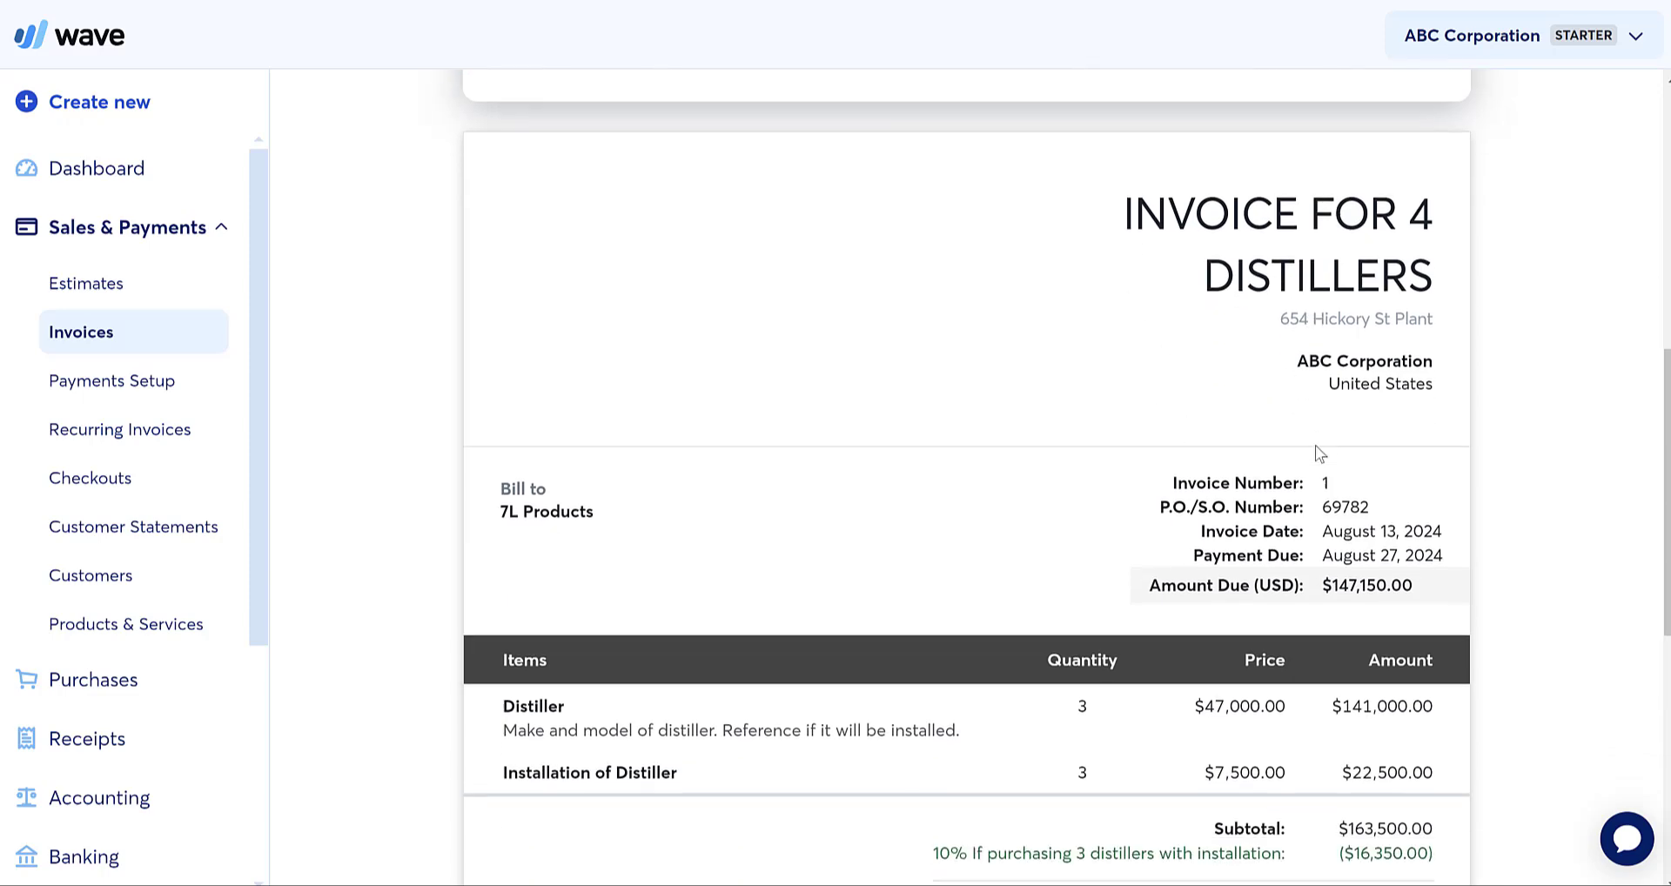
pyautogui.scroll(-1, 1319, 453)
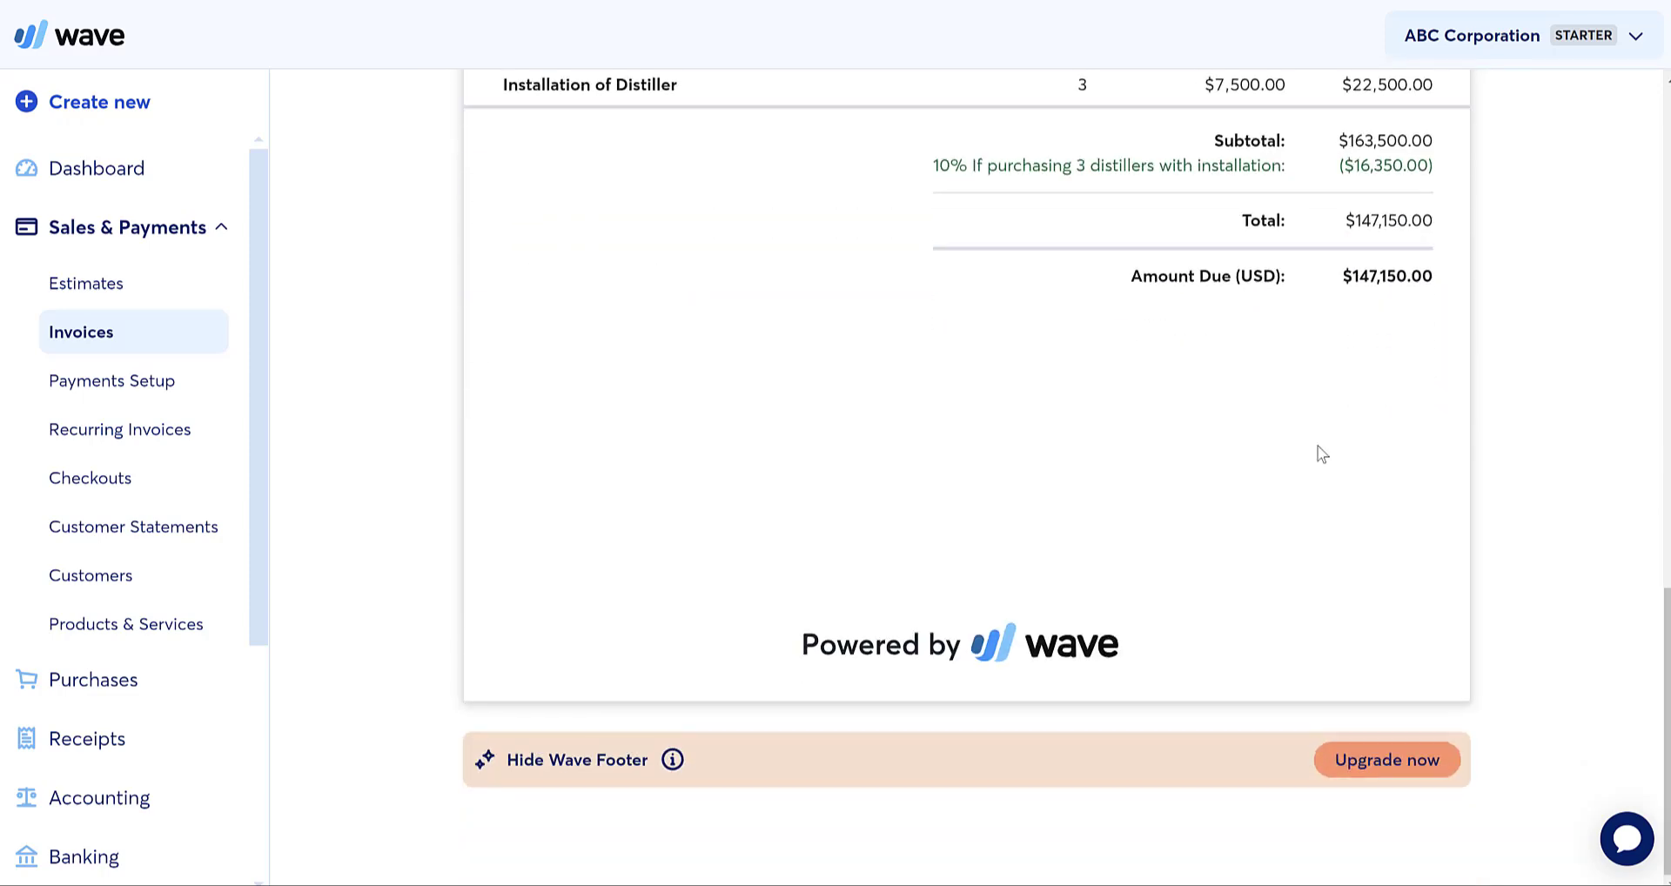
pyautogui.scroll(7, 1345, 511)
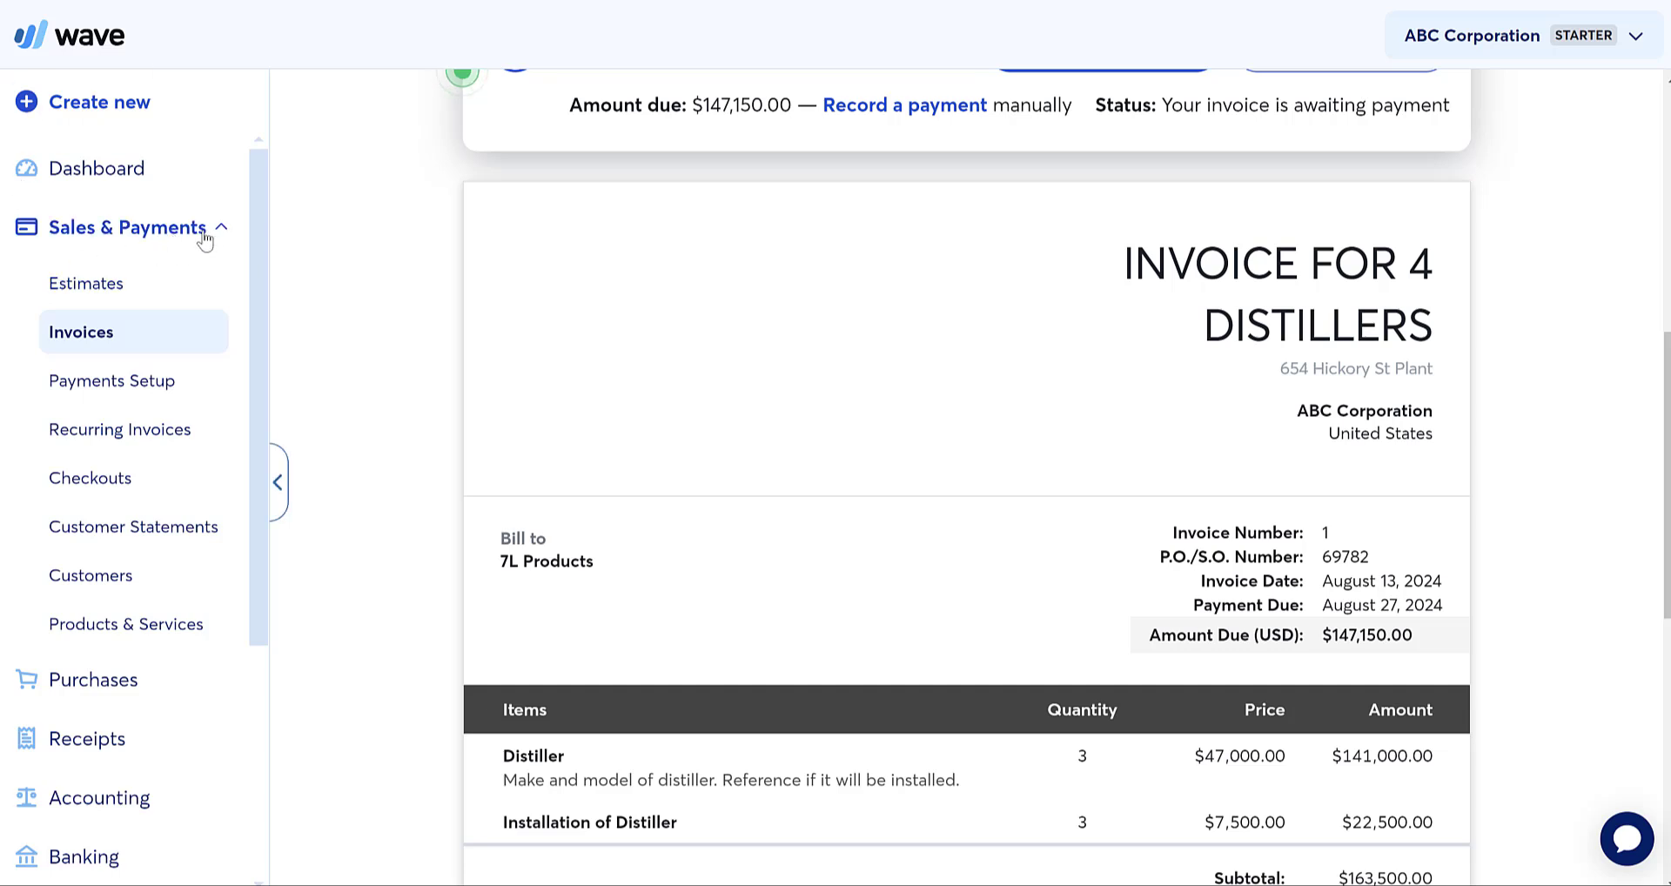
# Look up the Main Street Manufacturing customer record and view its activity
pyautogui.click(116, 300)
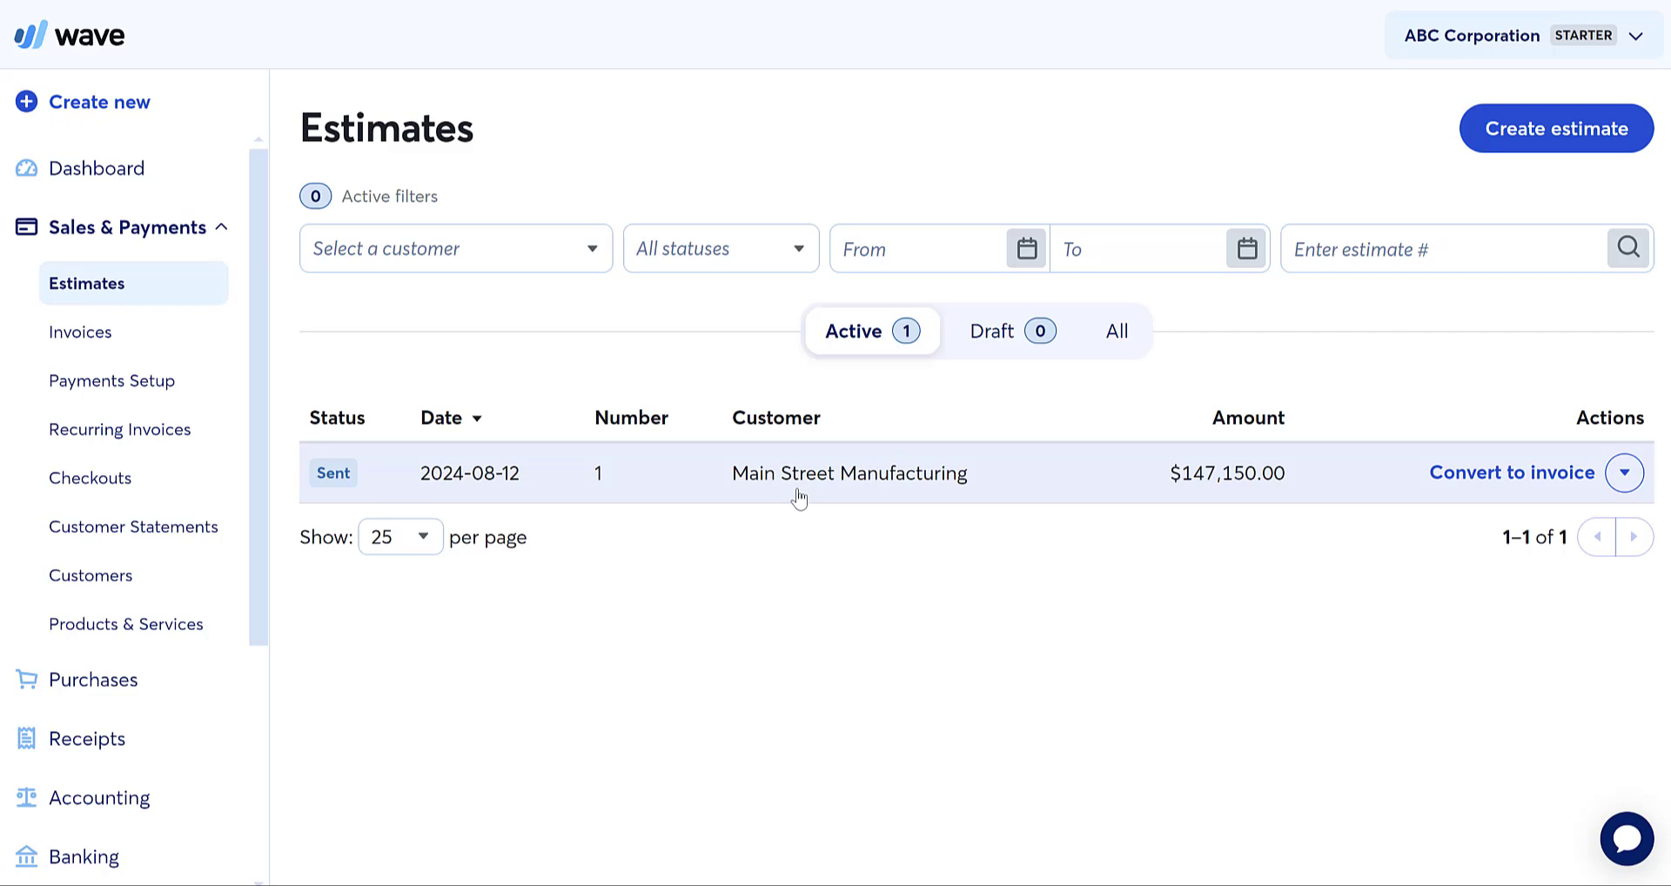
pyautogui.click(108, 582)
pyautogui.click(377, 452)
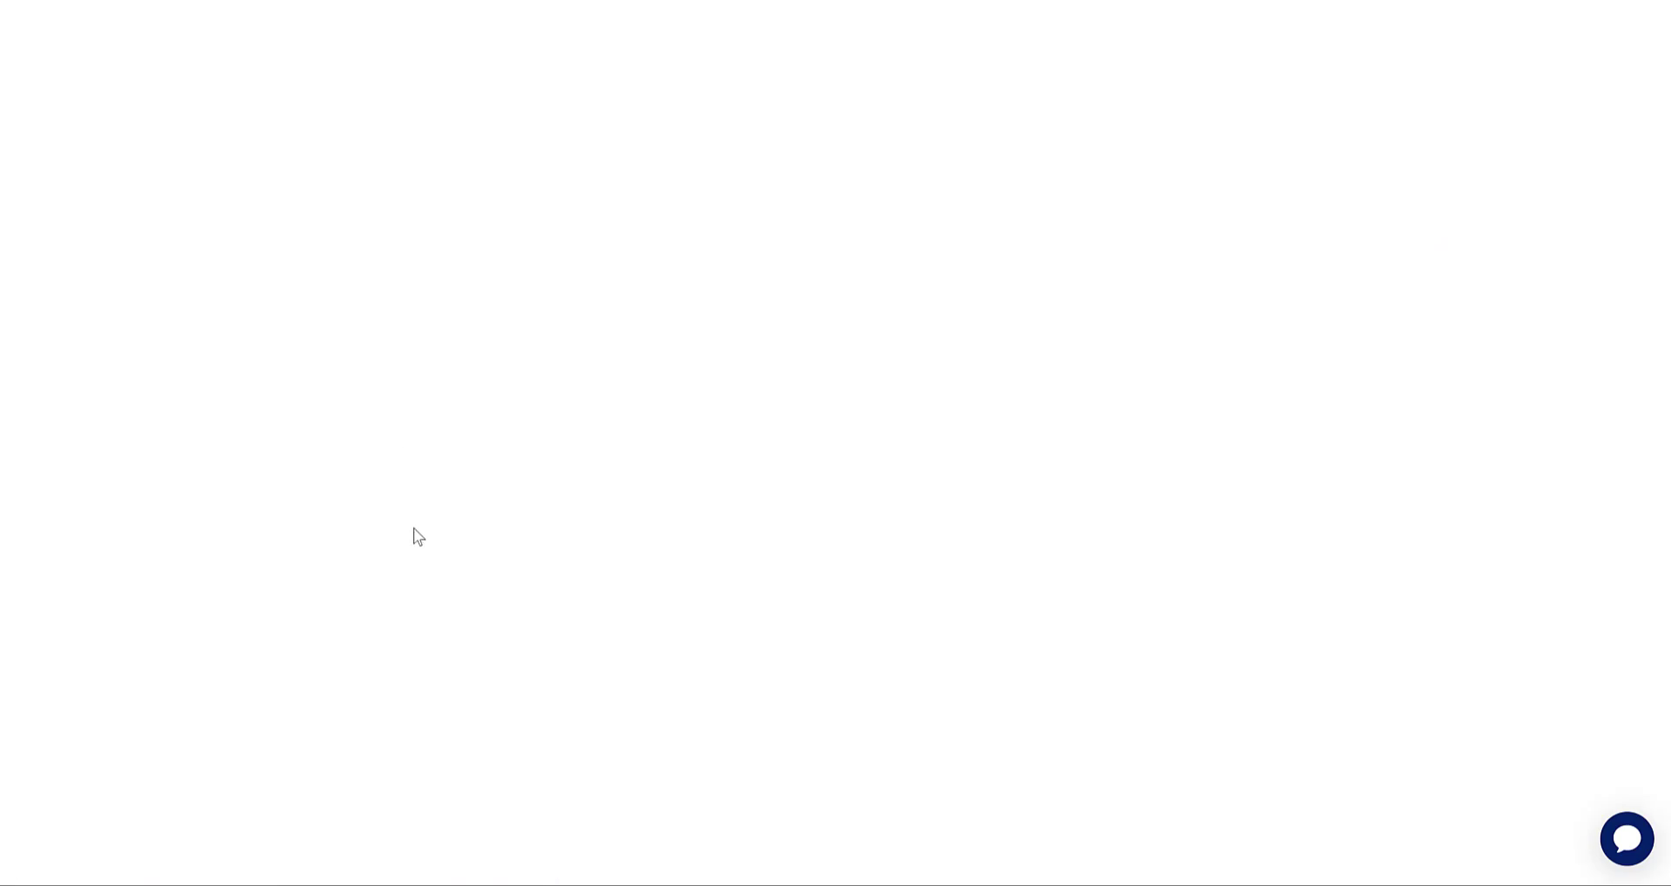
pyautogui.click(1127, 217)
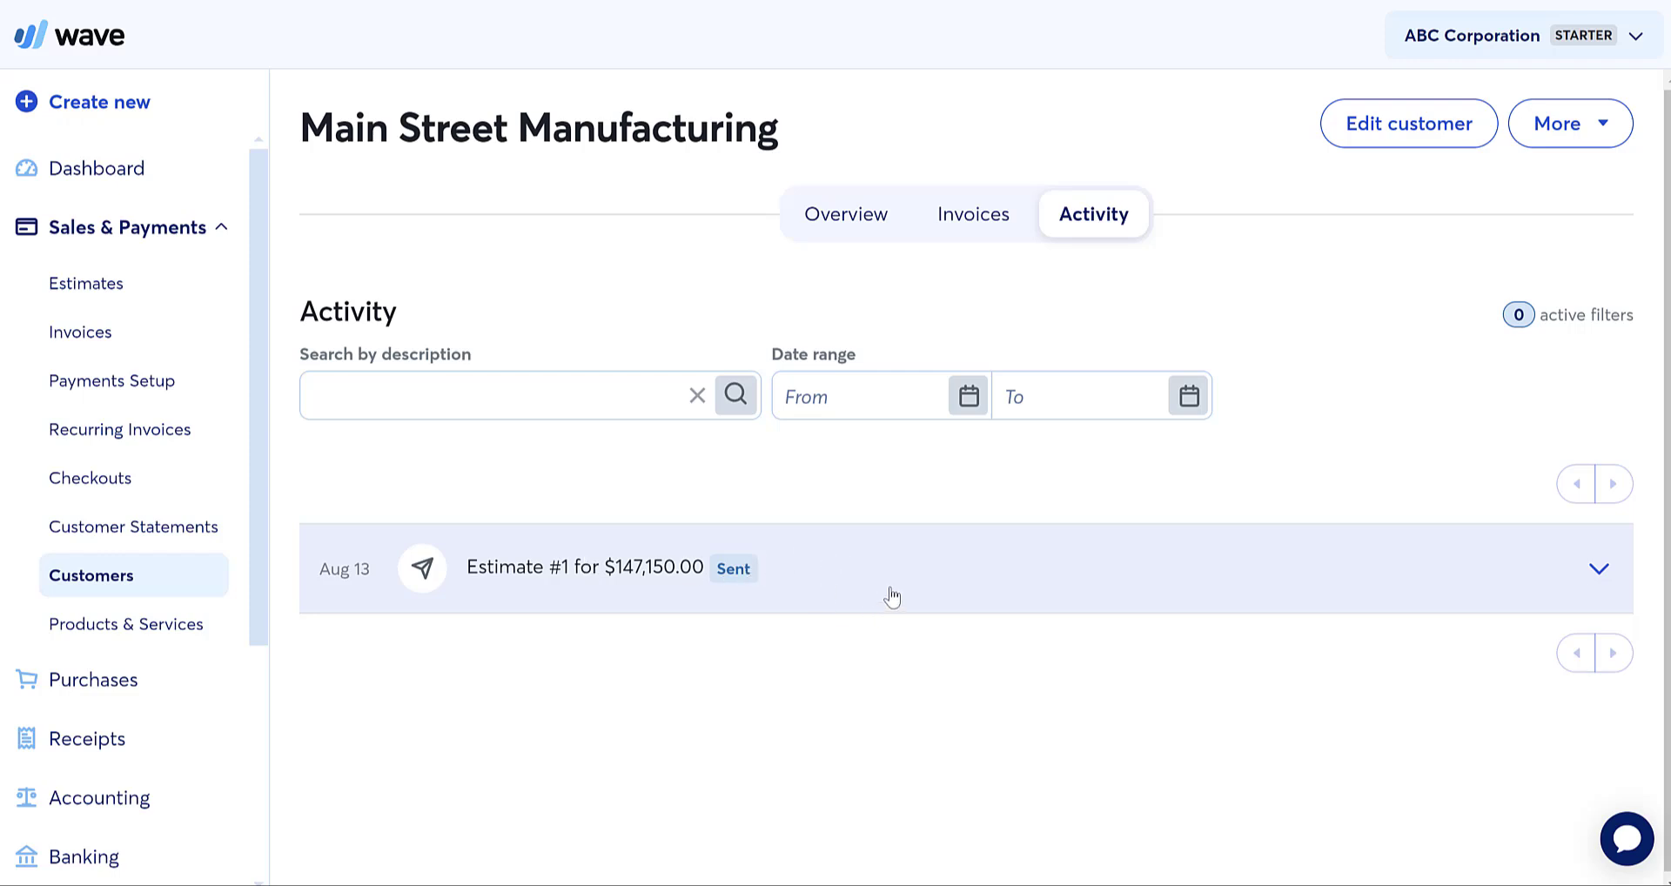
# Open the Main Street Manufacturing estimate from the estimates list, review it, and convert it to an invoice
pyautogui.click(94, 298)
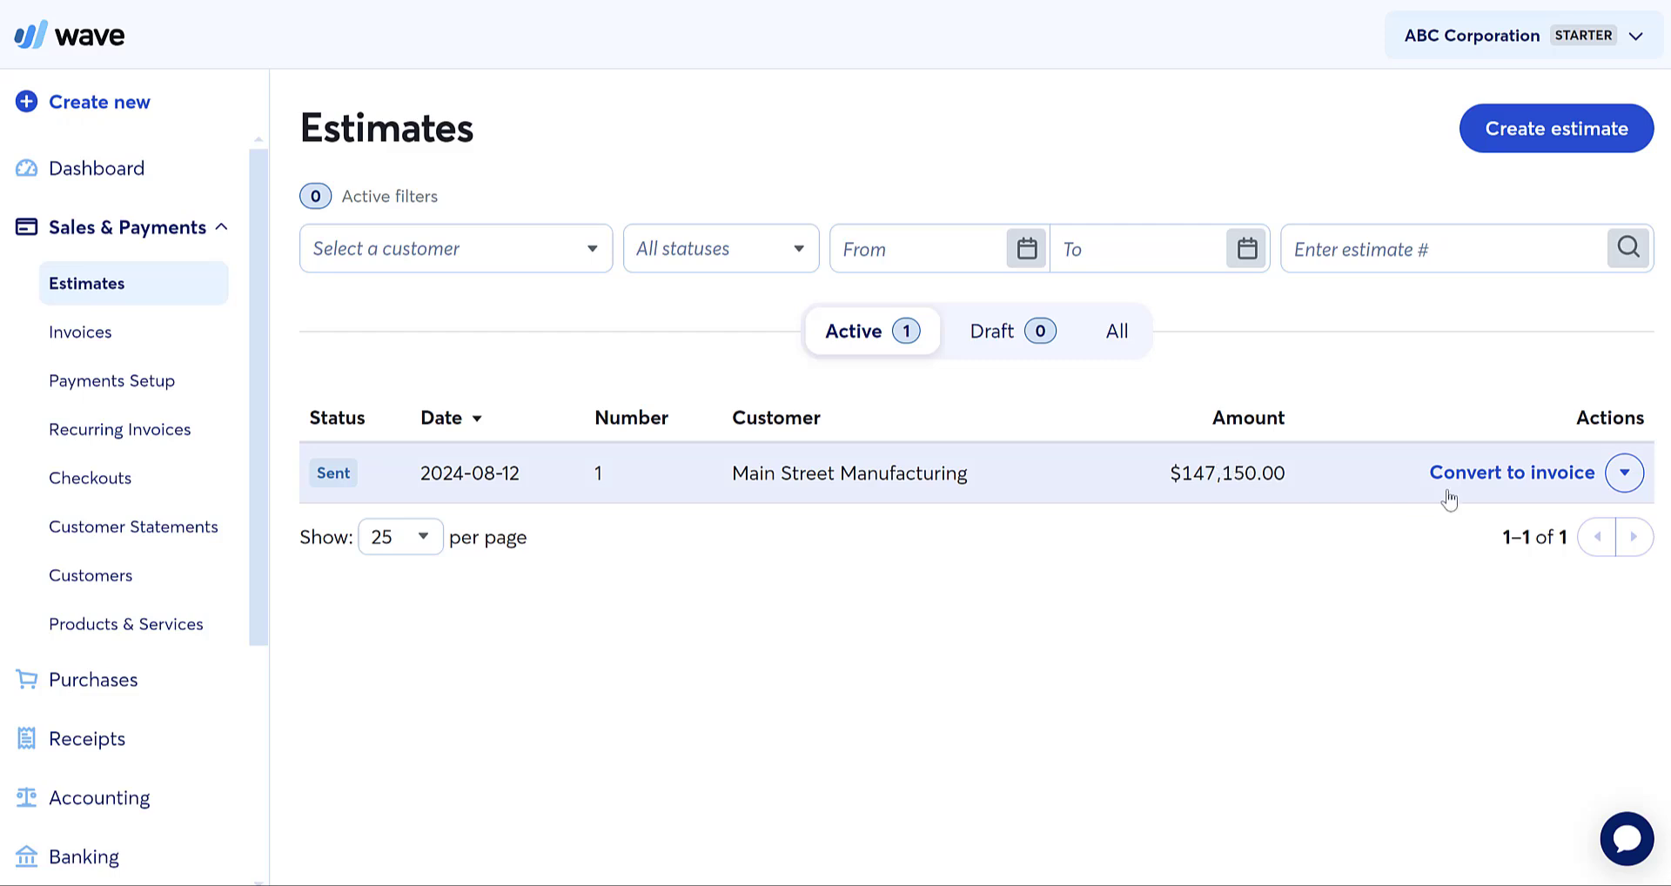
pyautogui.click(1131, 481)
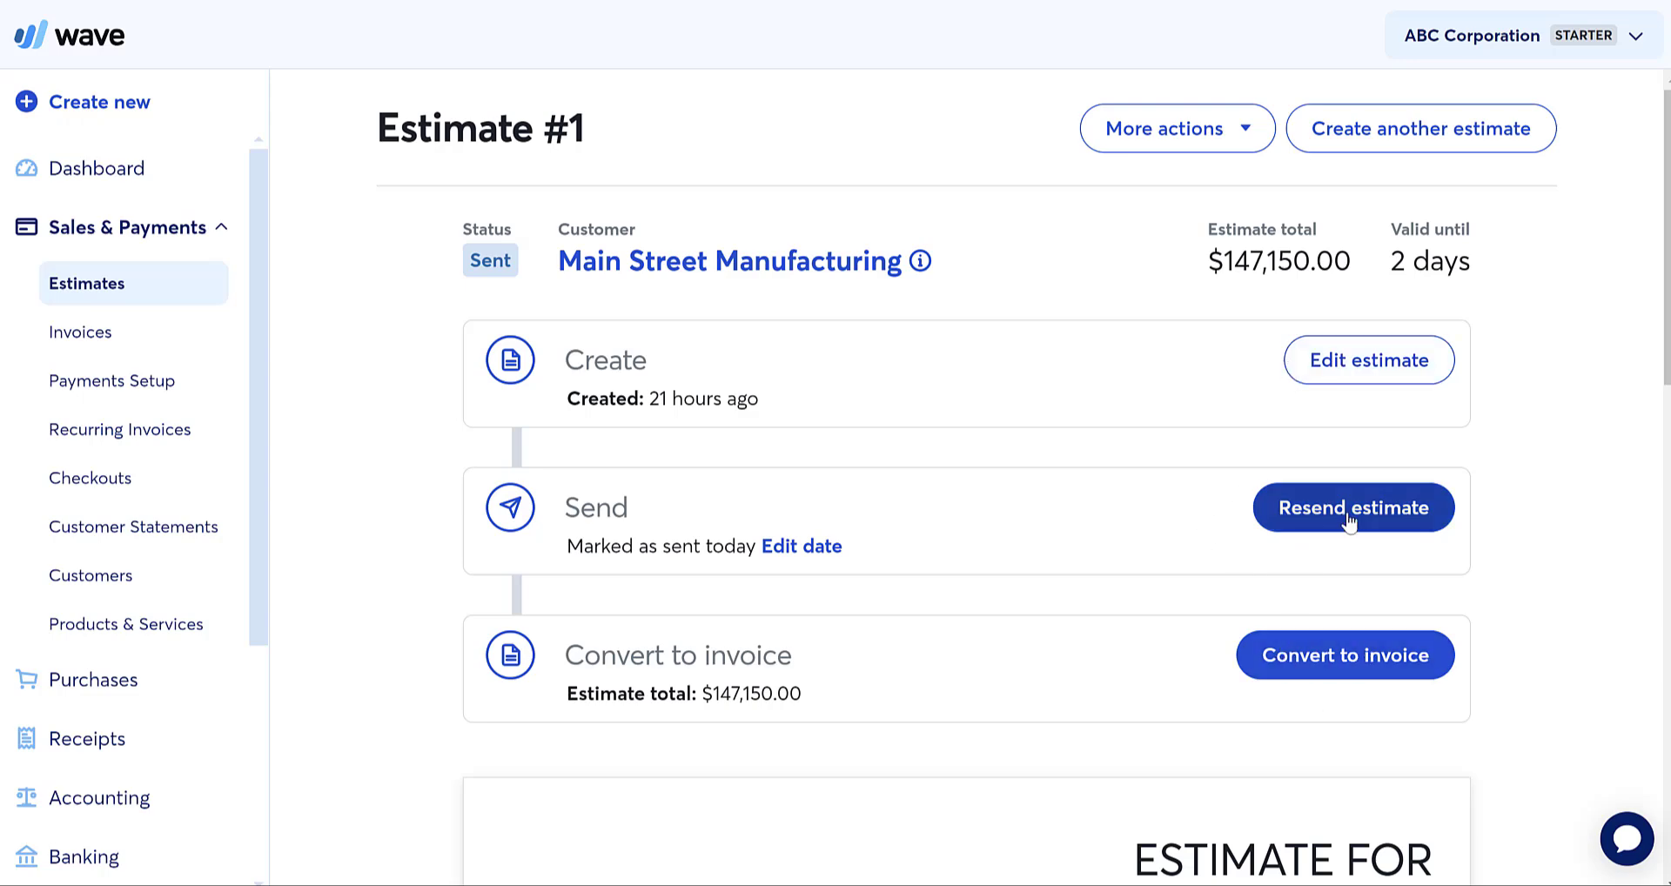
pyautogui.scroll(-12, 1104, 358)
pyautogui.scroll(-3, 962, 551)
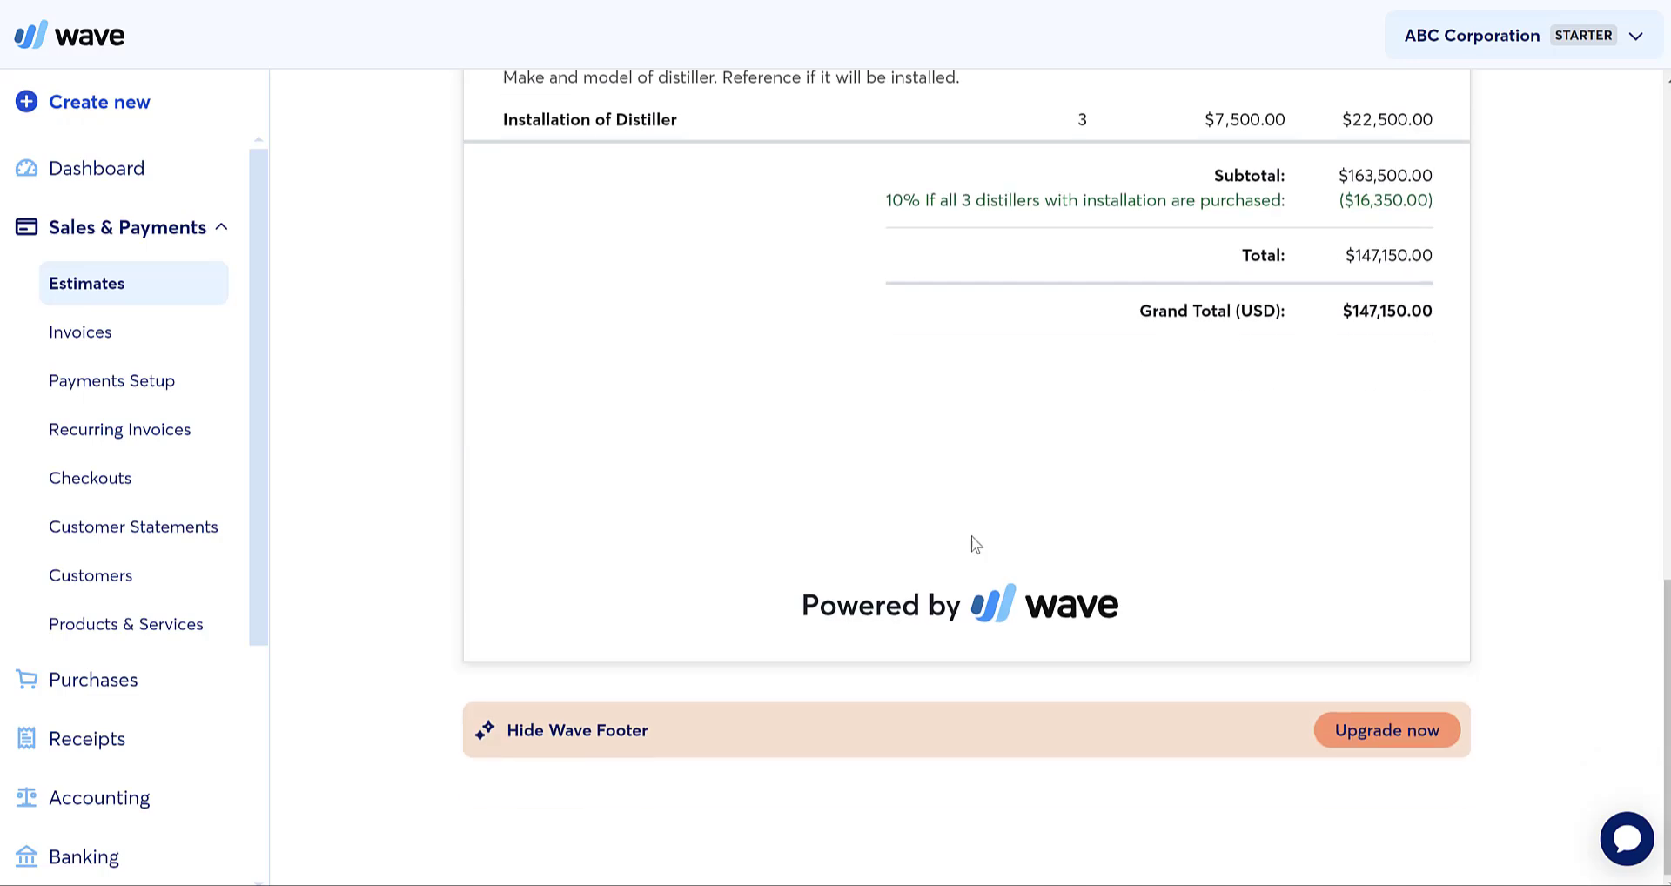
pyautogui.scroll(15, 974, 545)
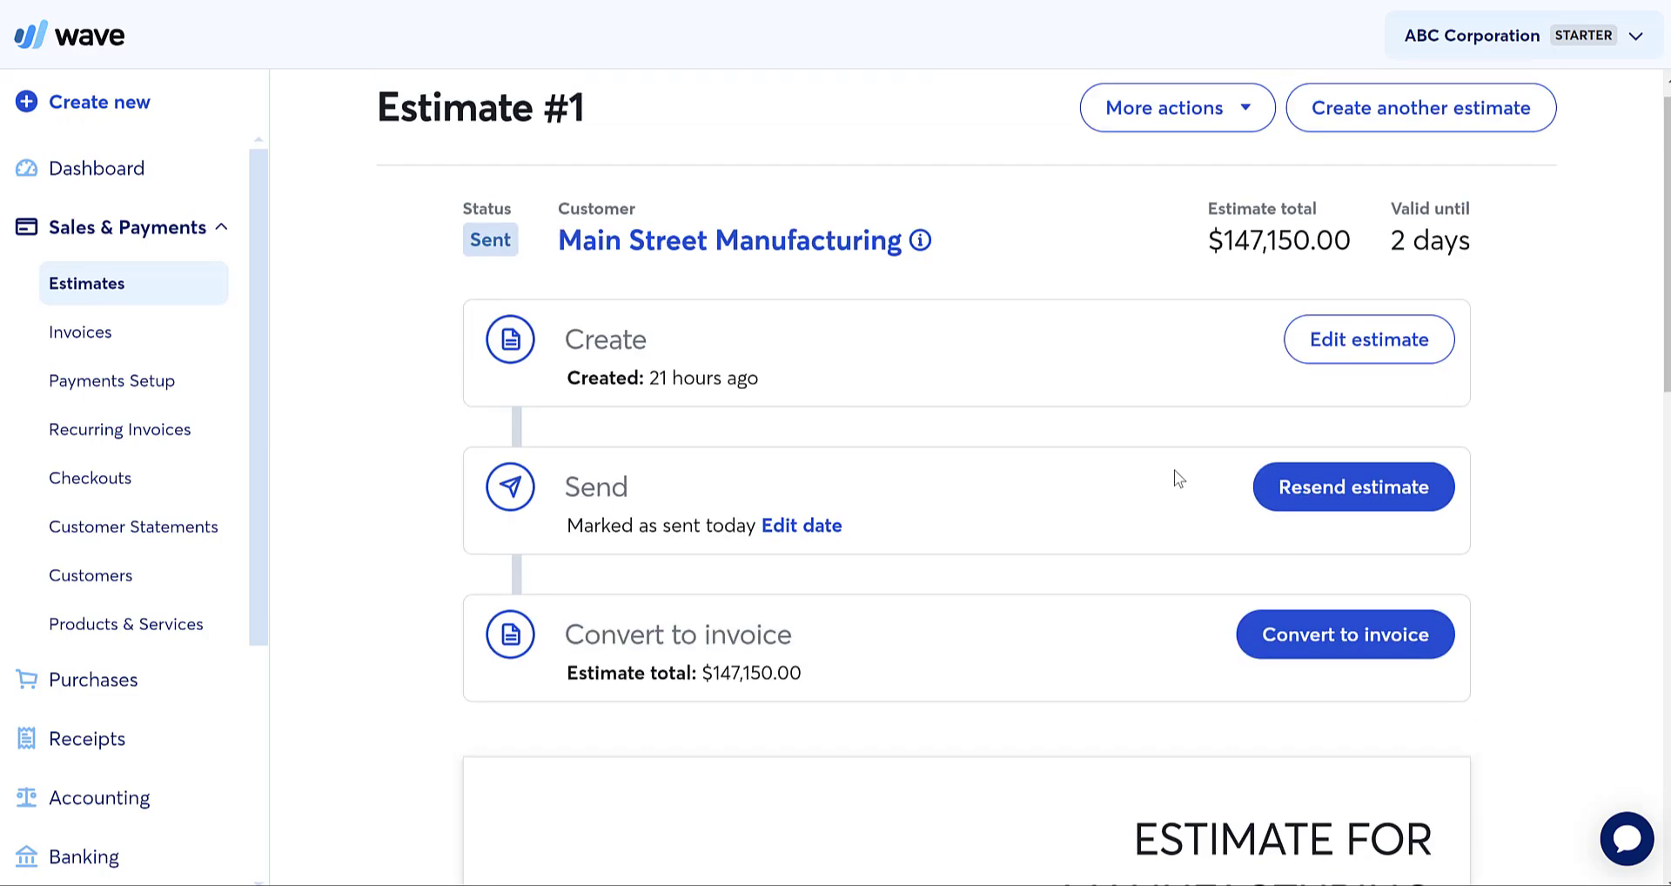
pyautogui.click(1392, 651)
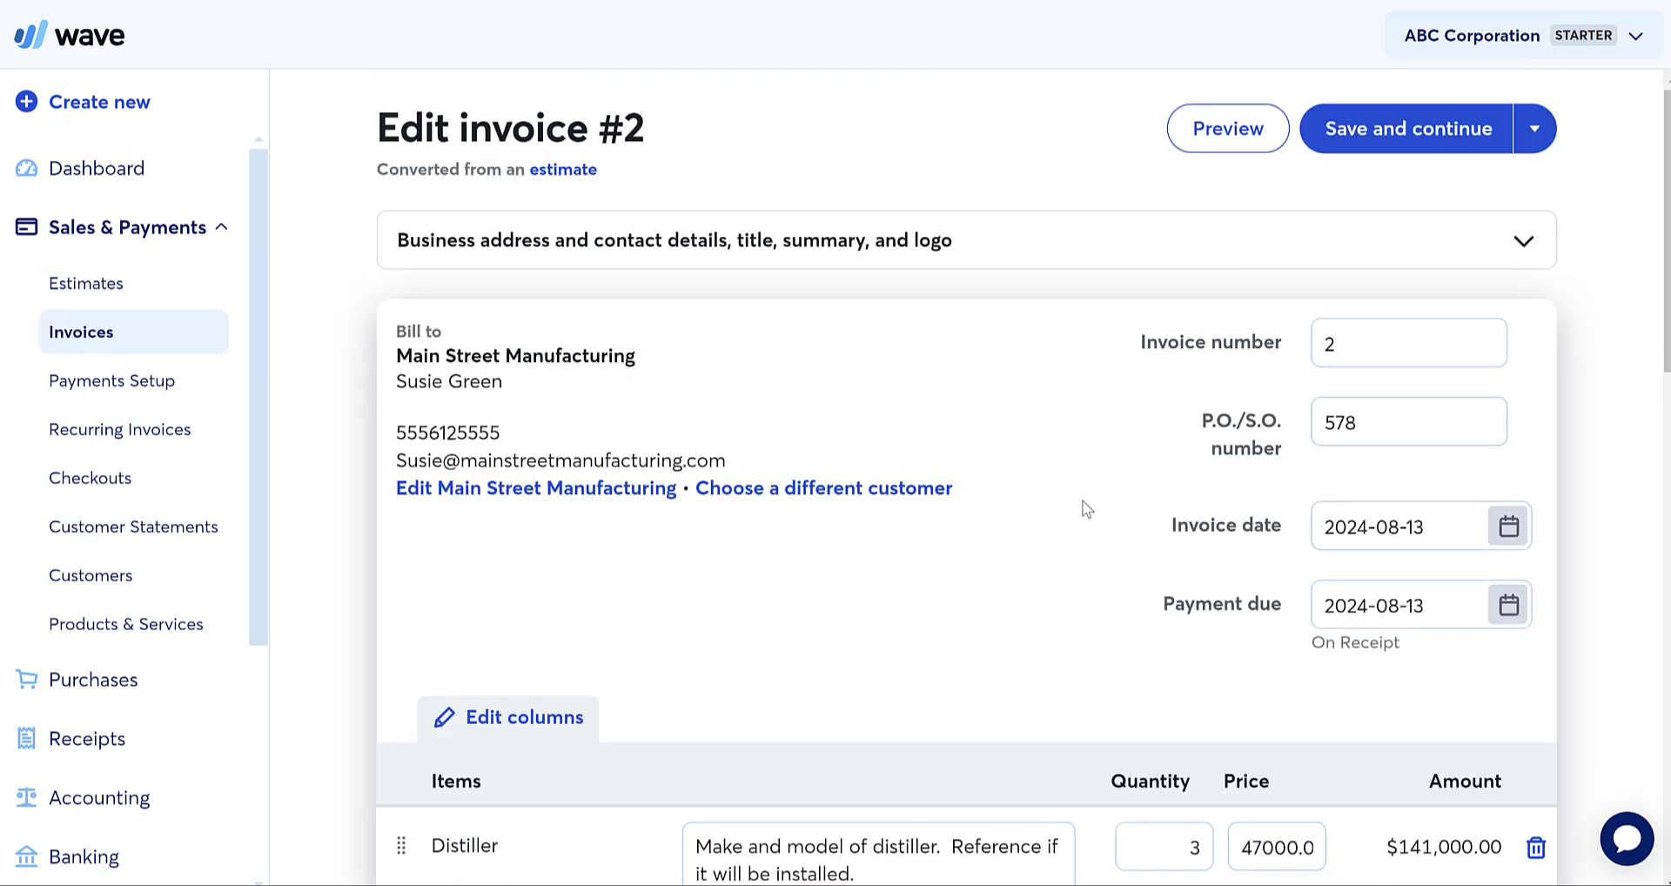
# Review the converted Main Street Manufacturing invoice, from the business details and title through dates, line items, discount and notes to the attachments
pyautogui.click(827, 246)
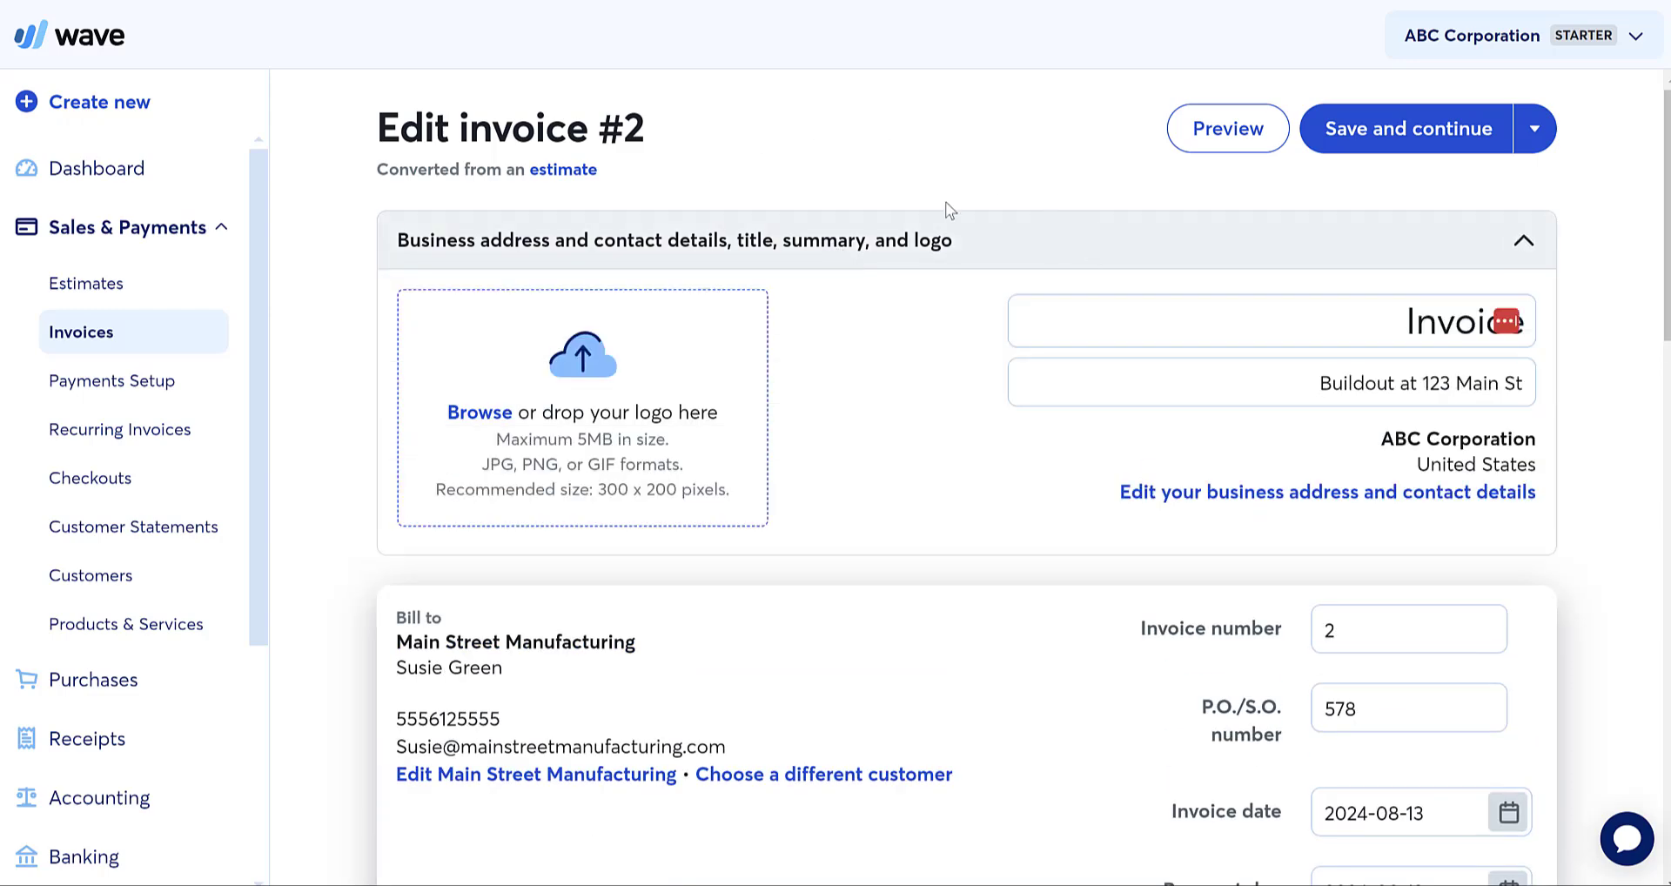
pyautogui.click(1522, 244)
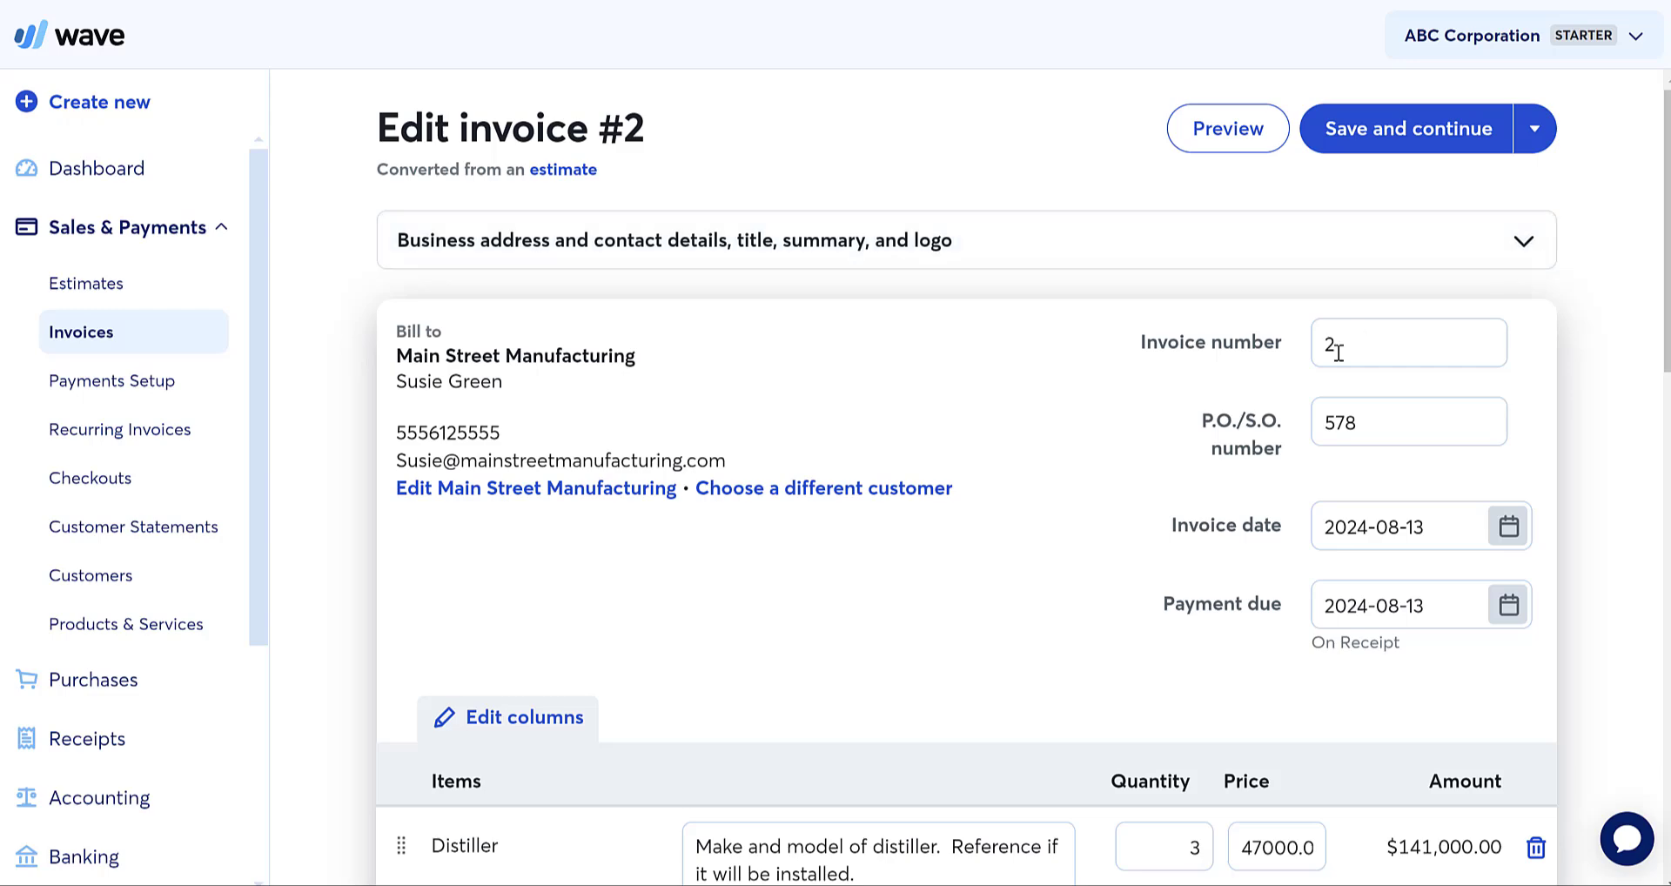
pyautogui.scroll(-2, 1379, 393)
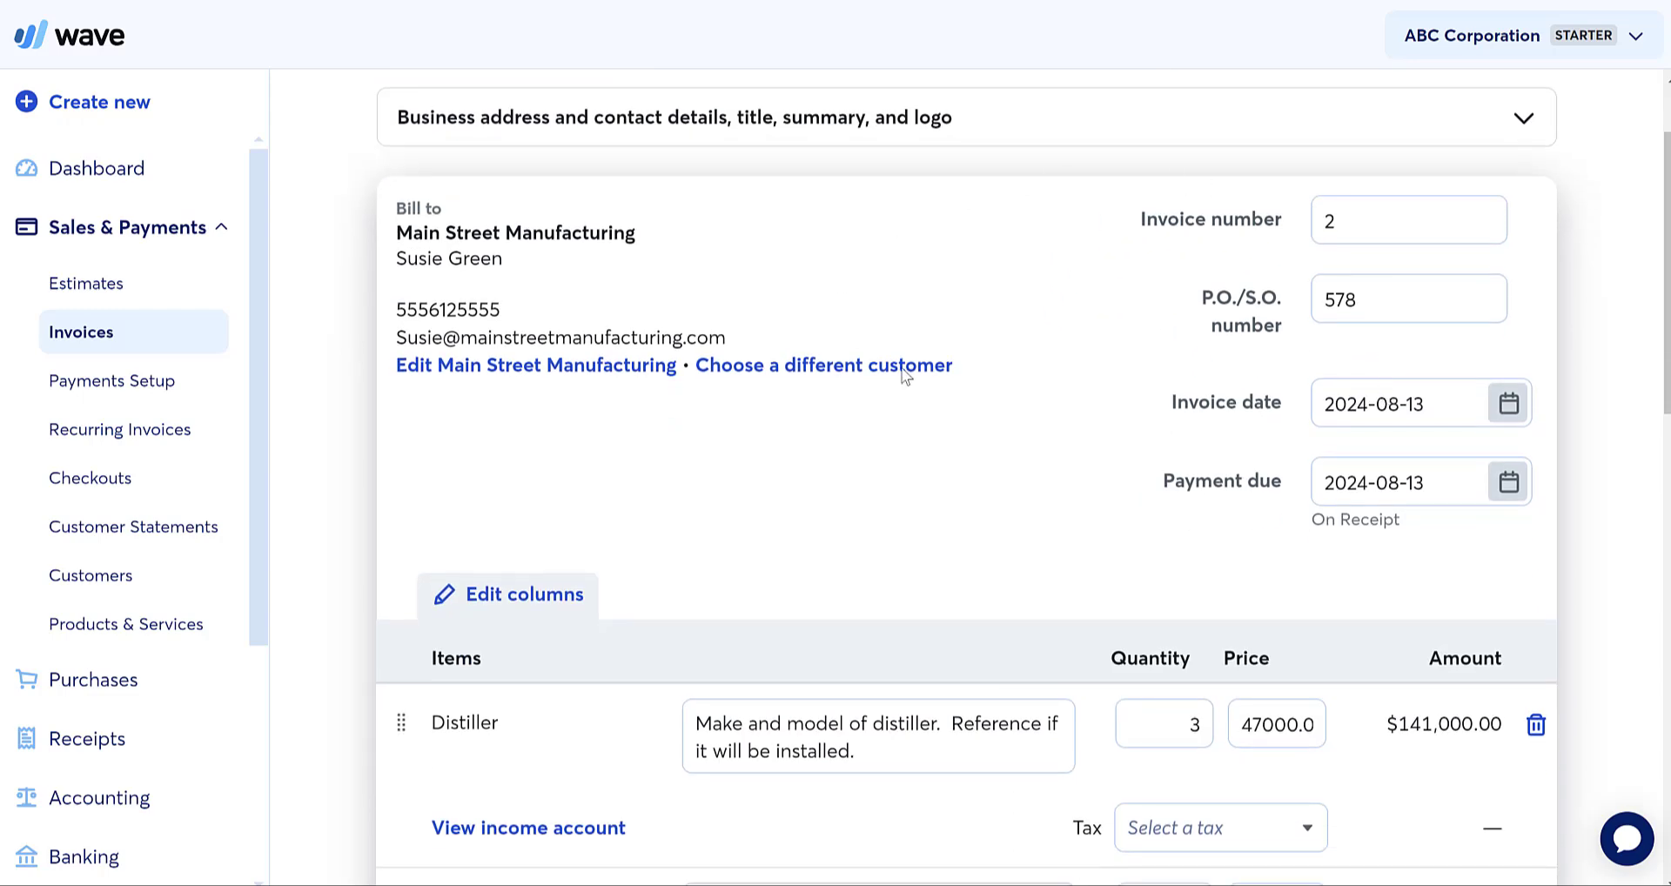
pyautogui.scroll(-2, 1358, 486)
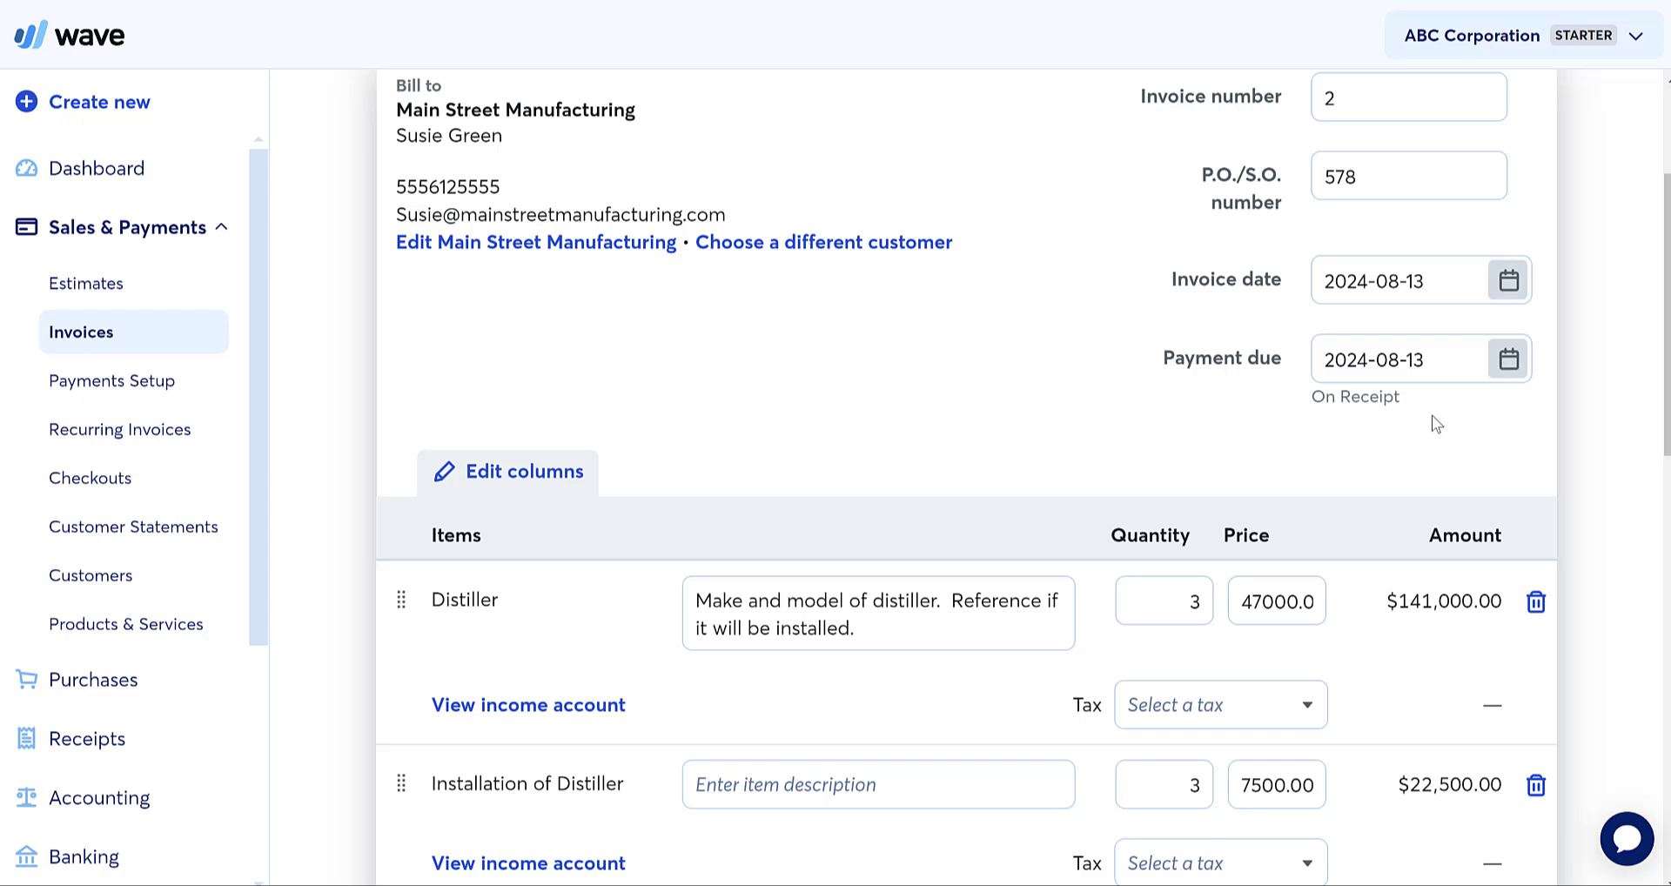
pyautogui.scroll(-10, 1416, 392)
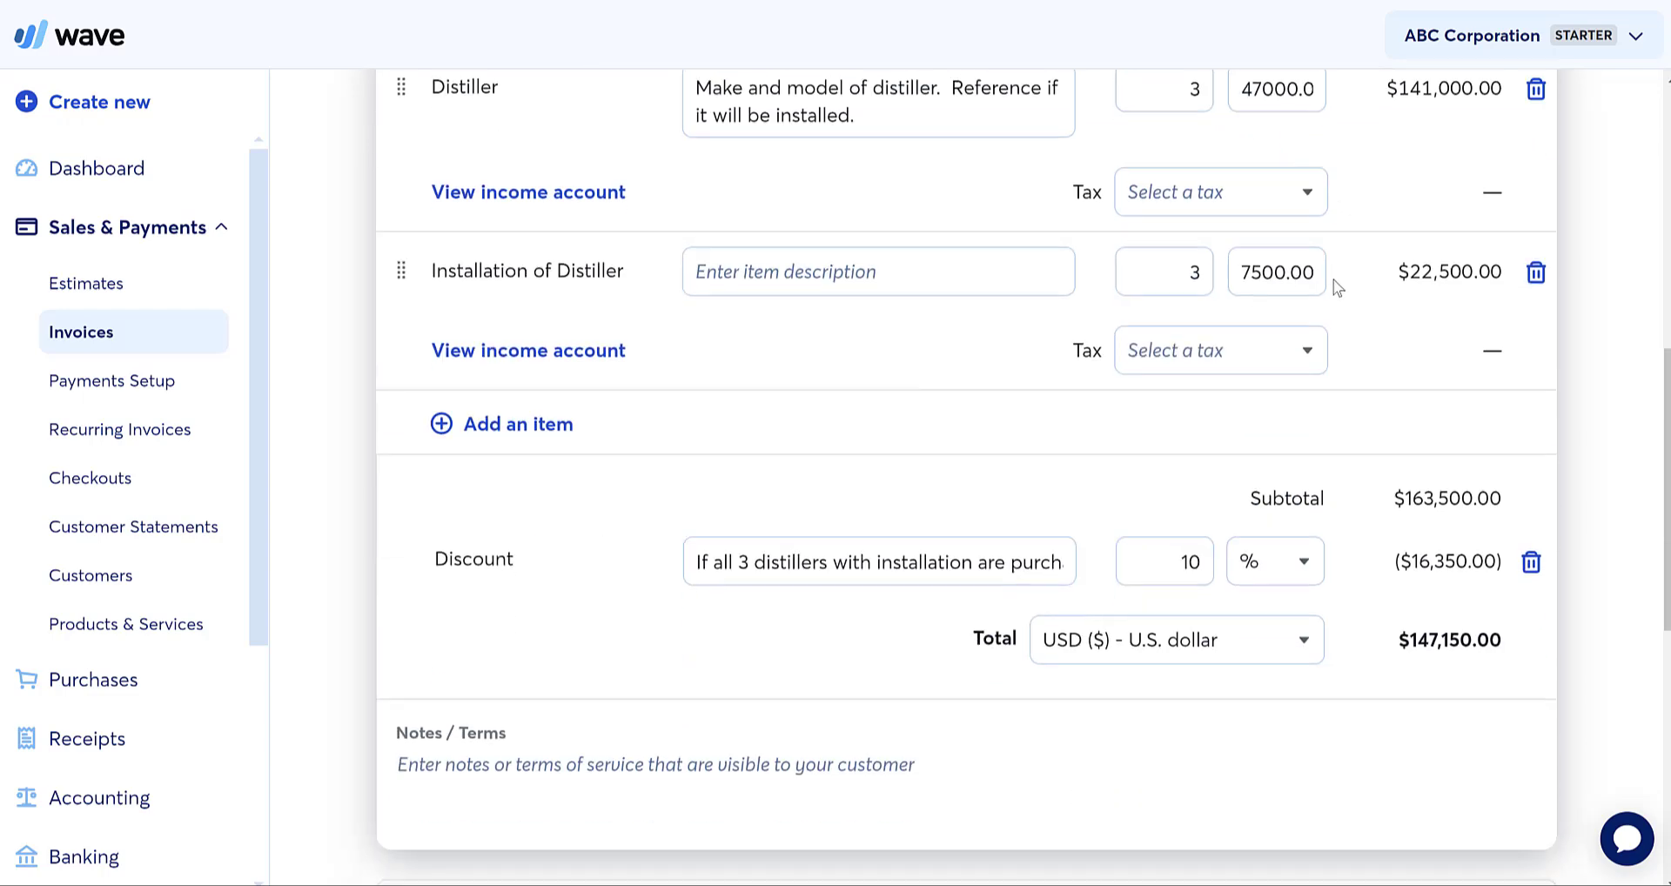
pyautogui.scroll(-8, 1061, 225)
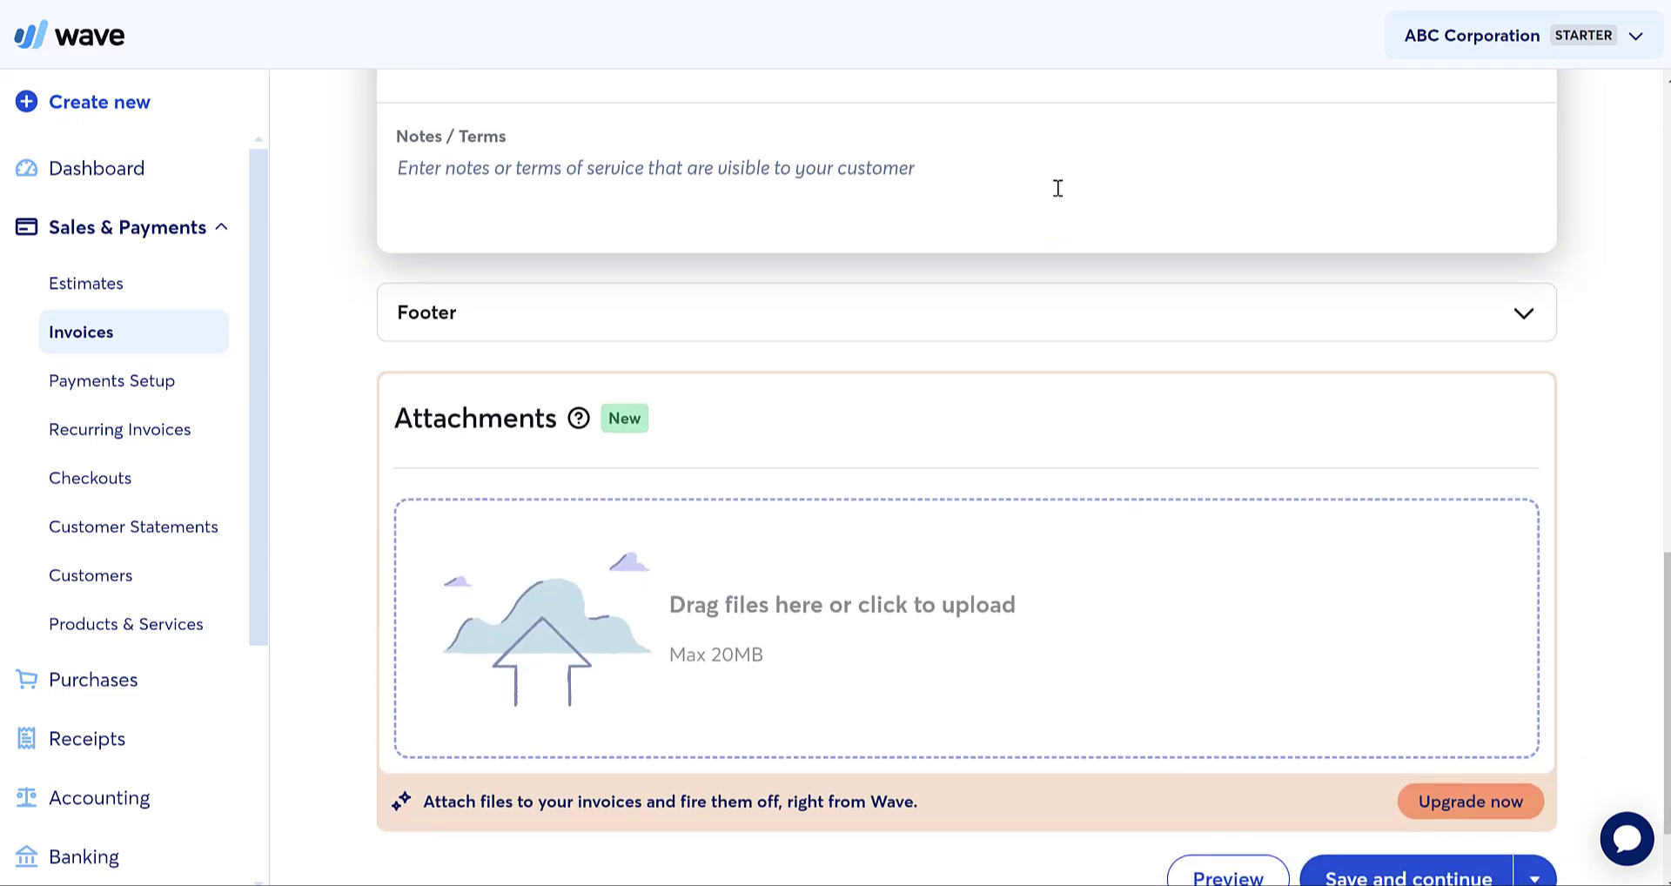